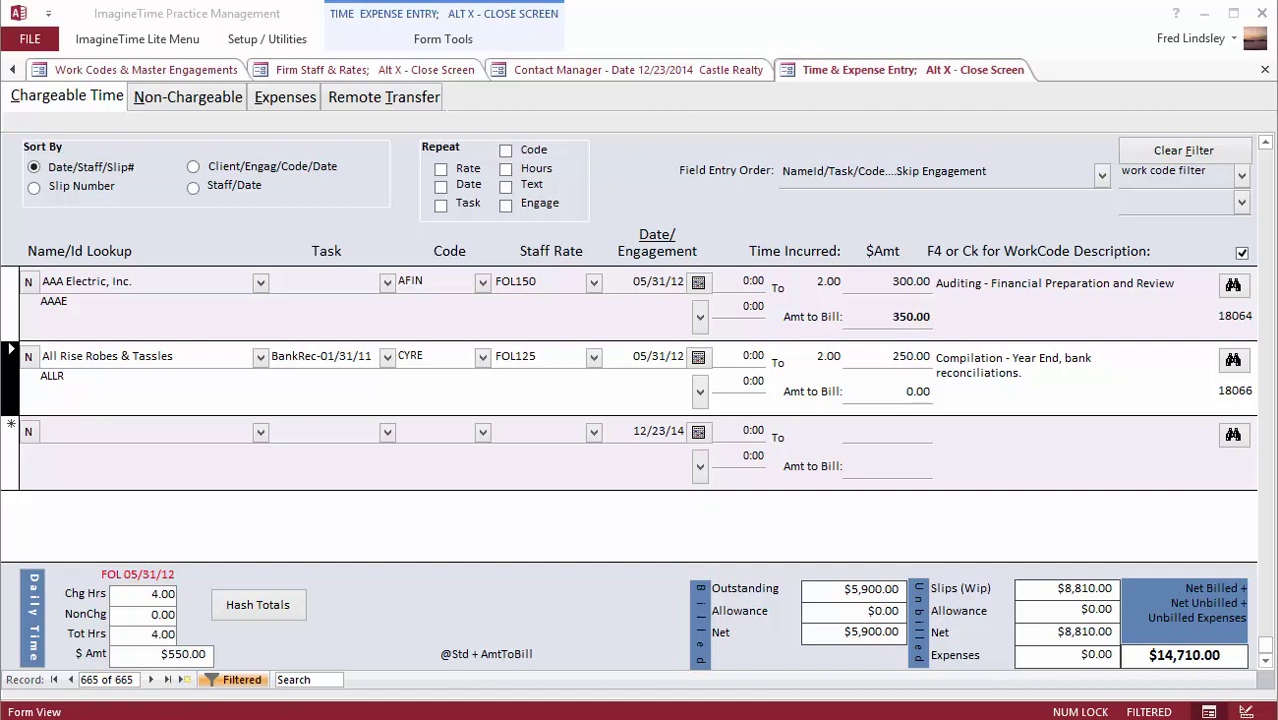
Examine which commands the Lite edition offers for clients, time entry, invoicing, collections, reports and setup utilities
left_click(112, 42)
left_click(285, 42)
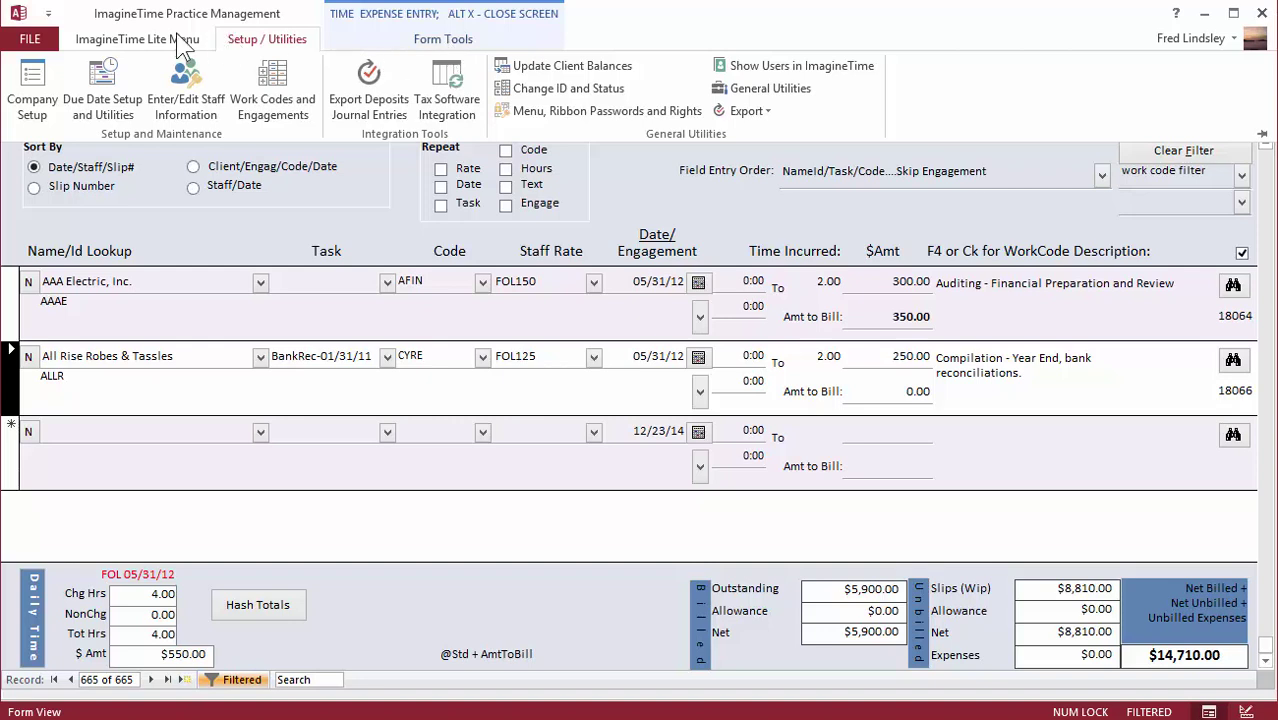
left_click(135, 42)
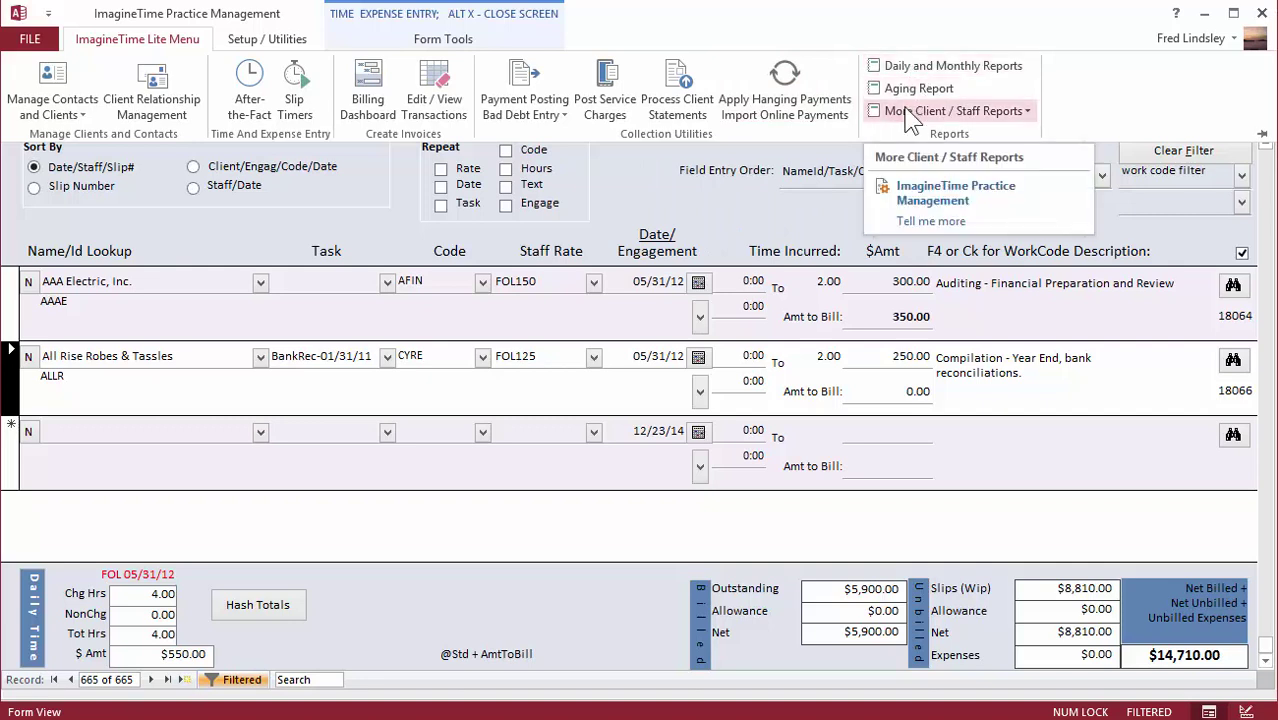
left_click(288, 45)
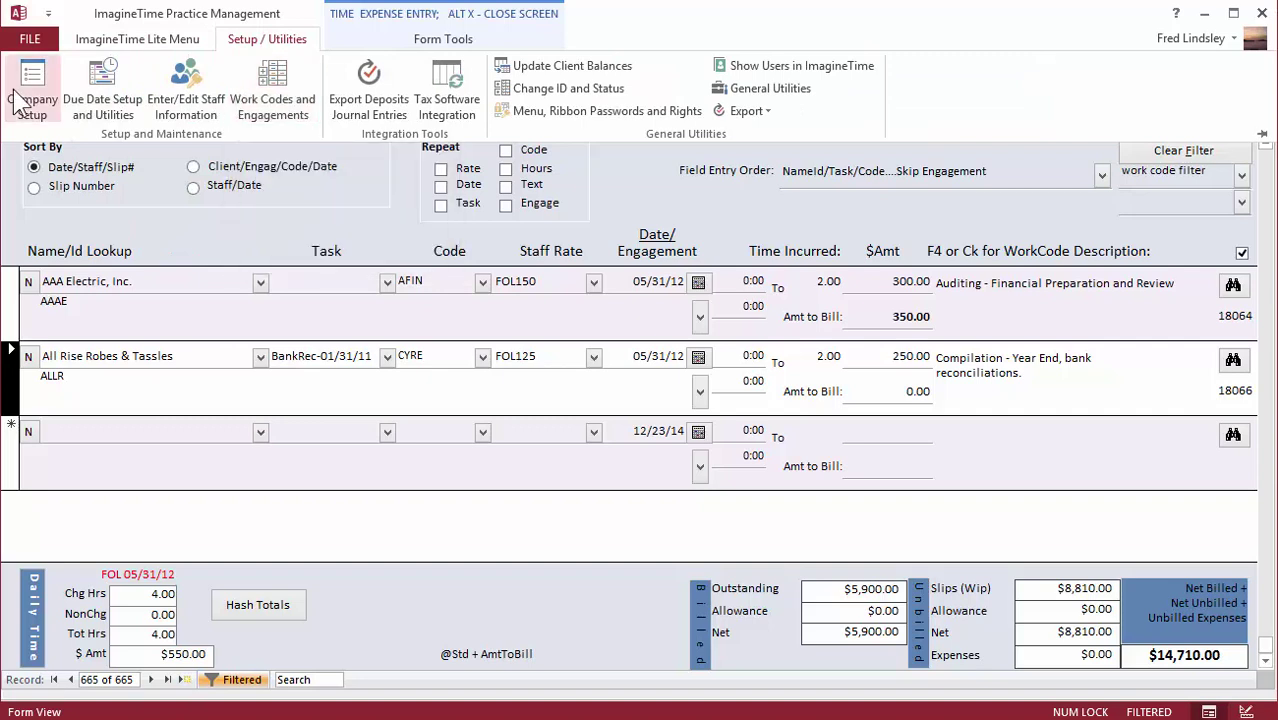
left_click(87, 46)
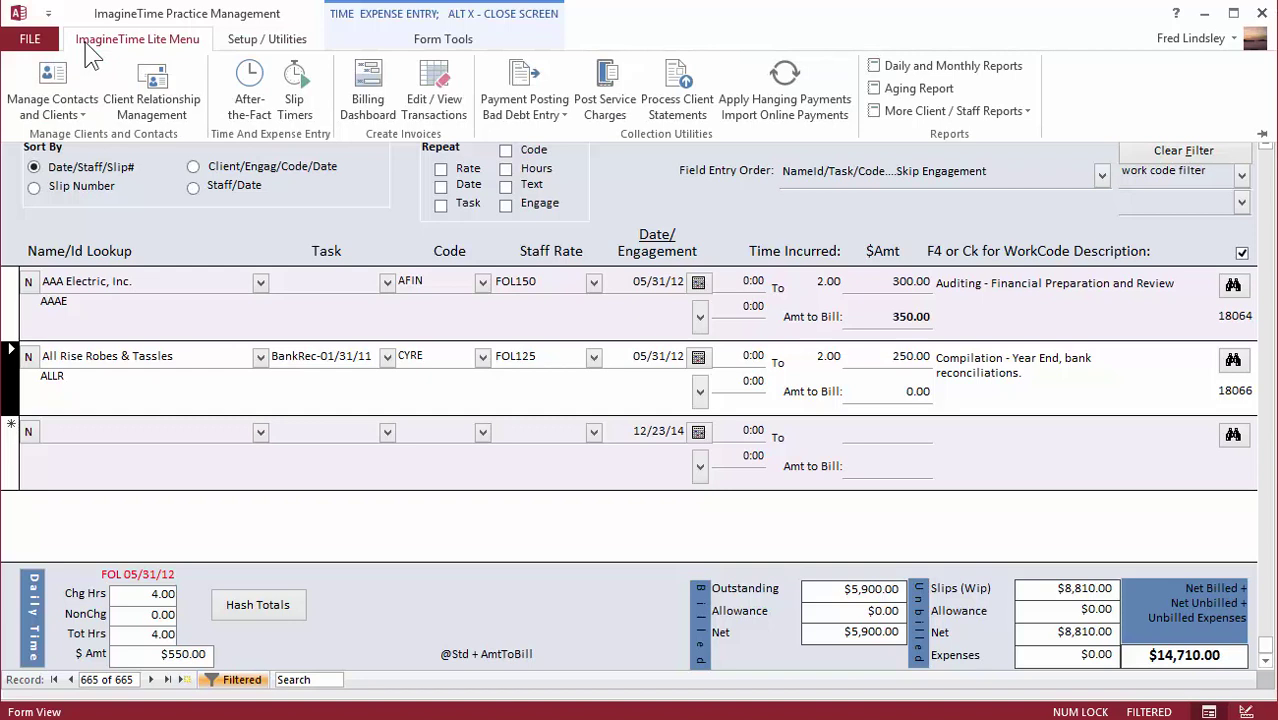
key("Escape")
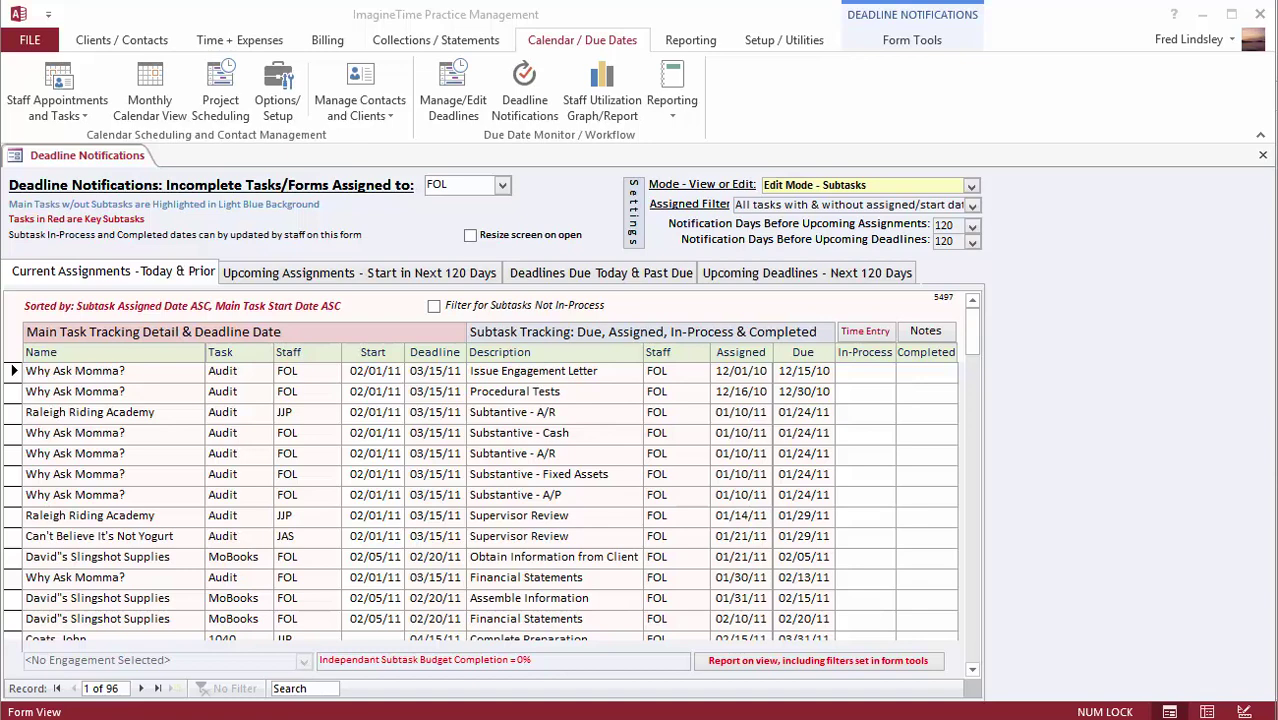
Examine the full edition's command groups for clients, time and expenses, billing, collections, due dates and reporting
left_click(143, 40)
left_click(262, 45)
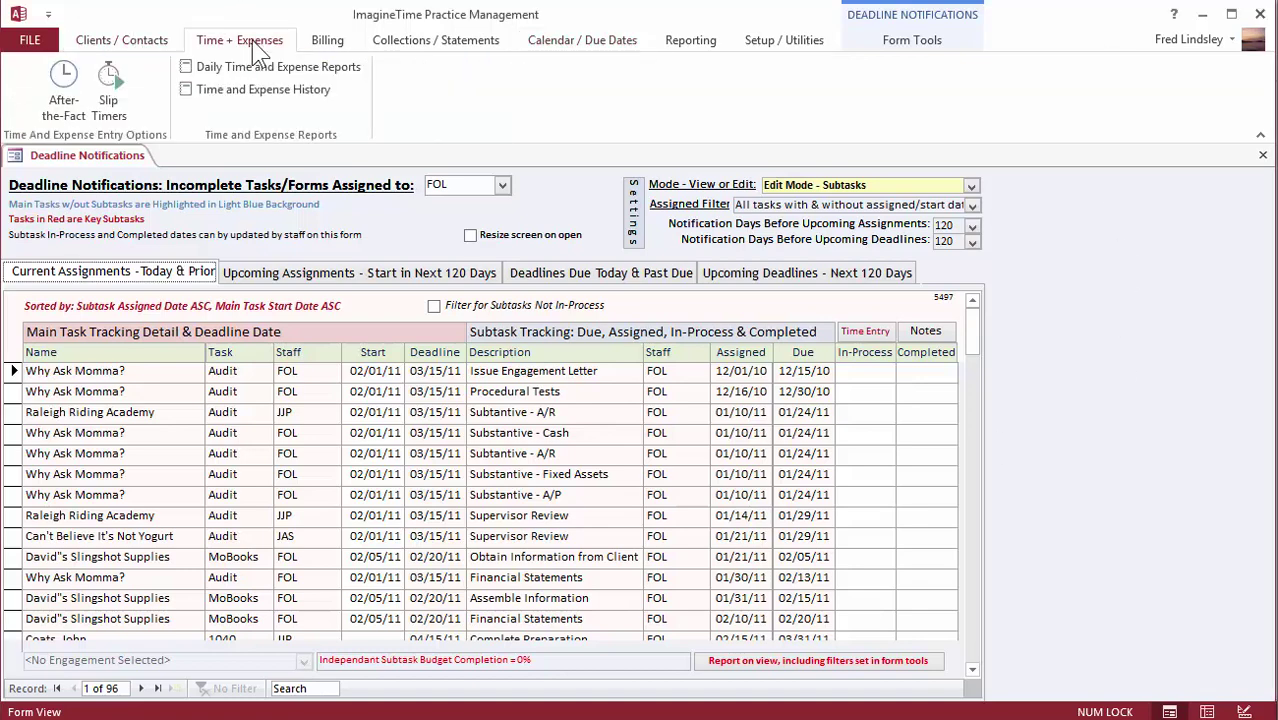
left_click(335, 48)
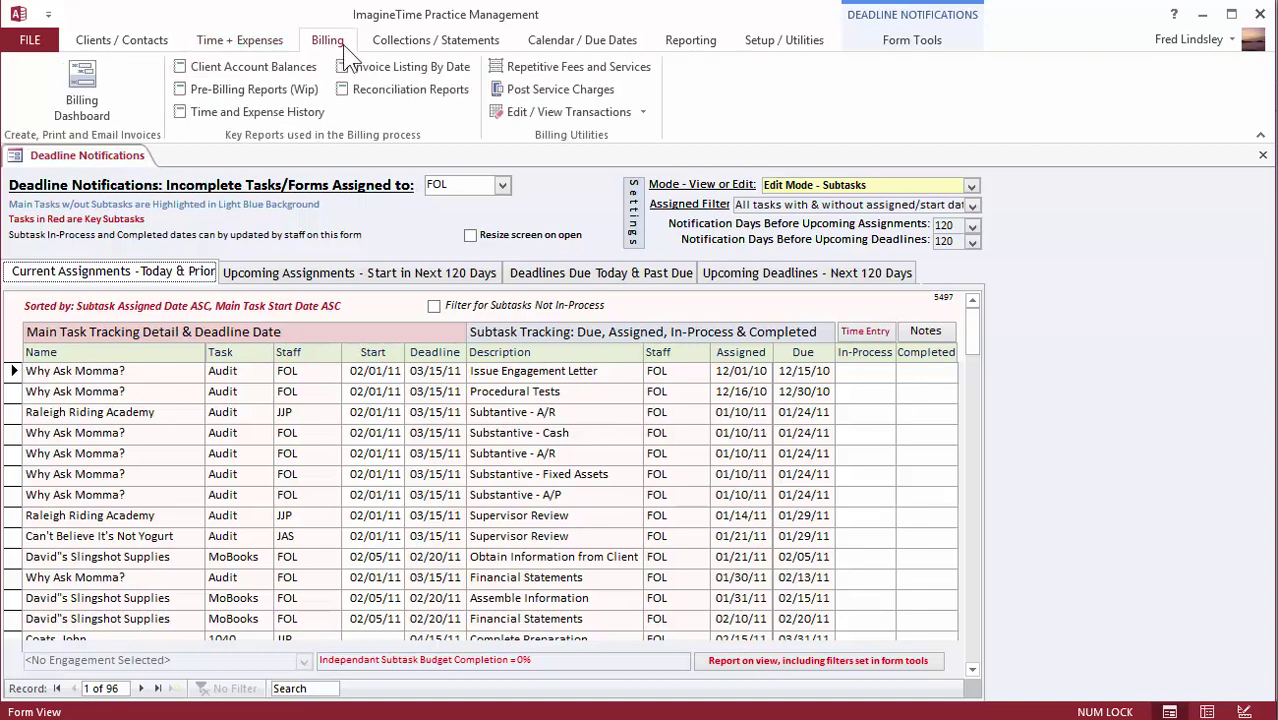
left_click(428, 46)
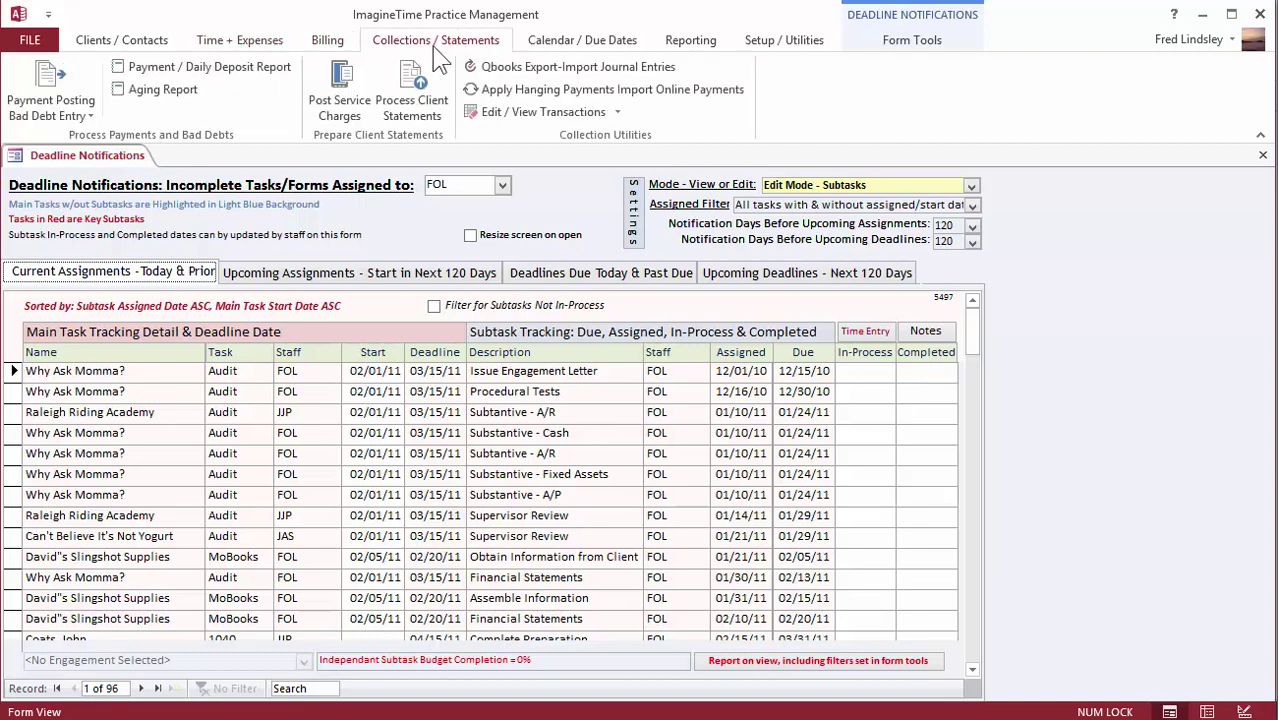
left_click(622, 52)
left_click(688, 44)
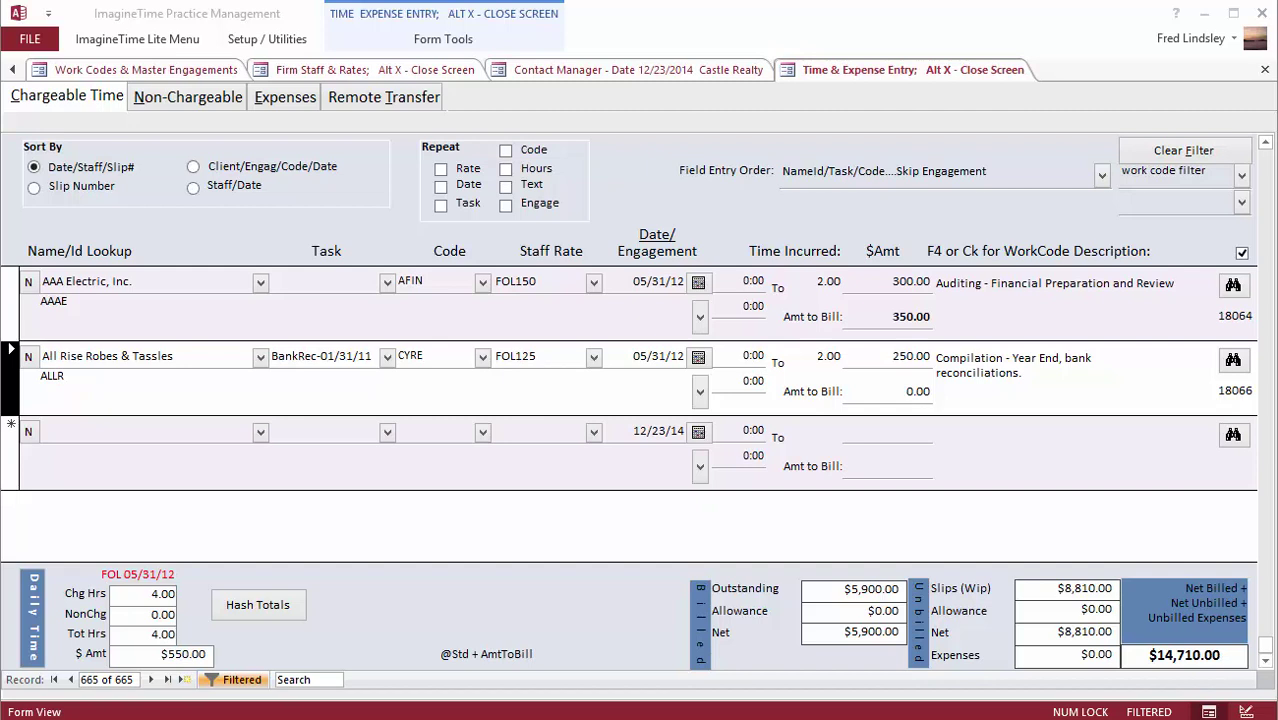
Add a new chargeable time slip for AAA Electric, Inc. with the work code AFIN
left_click(12, 315)
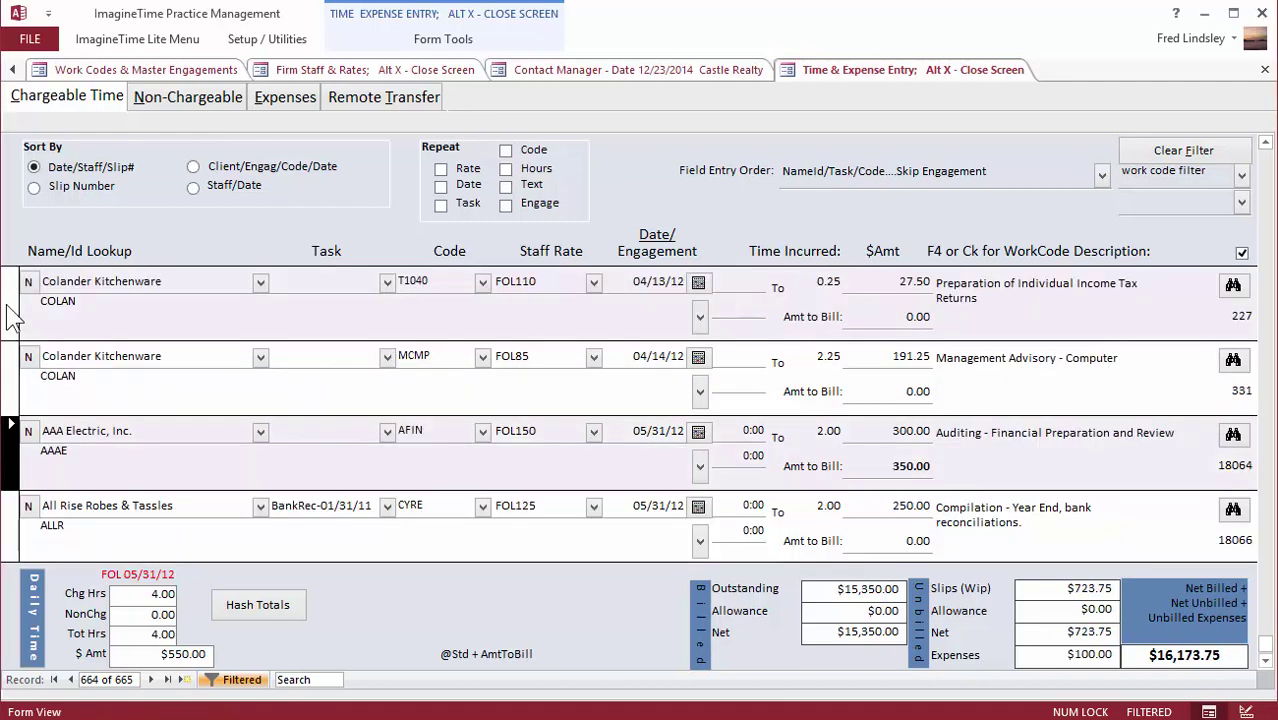
key("ctrl+plus")
left_click(261, 357)
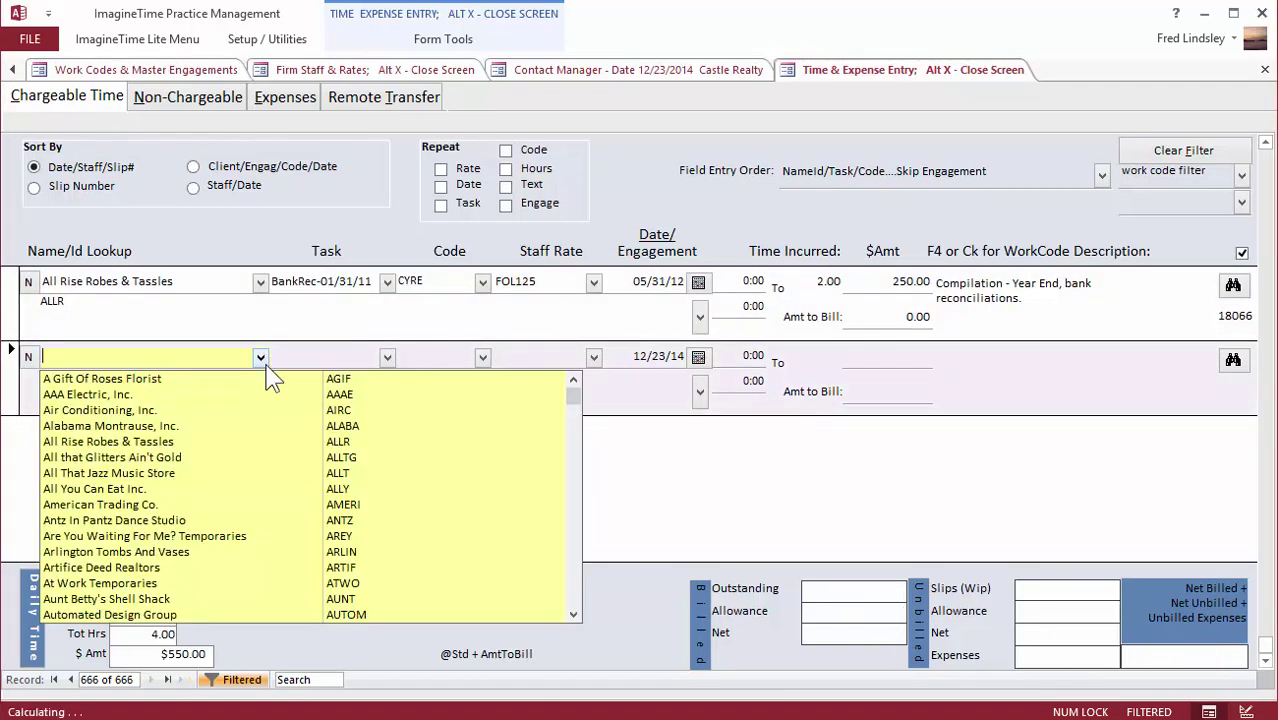
left_click(222, 394)
left_click(482, 358)
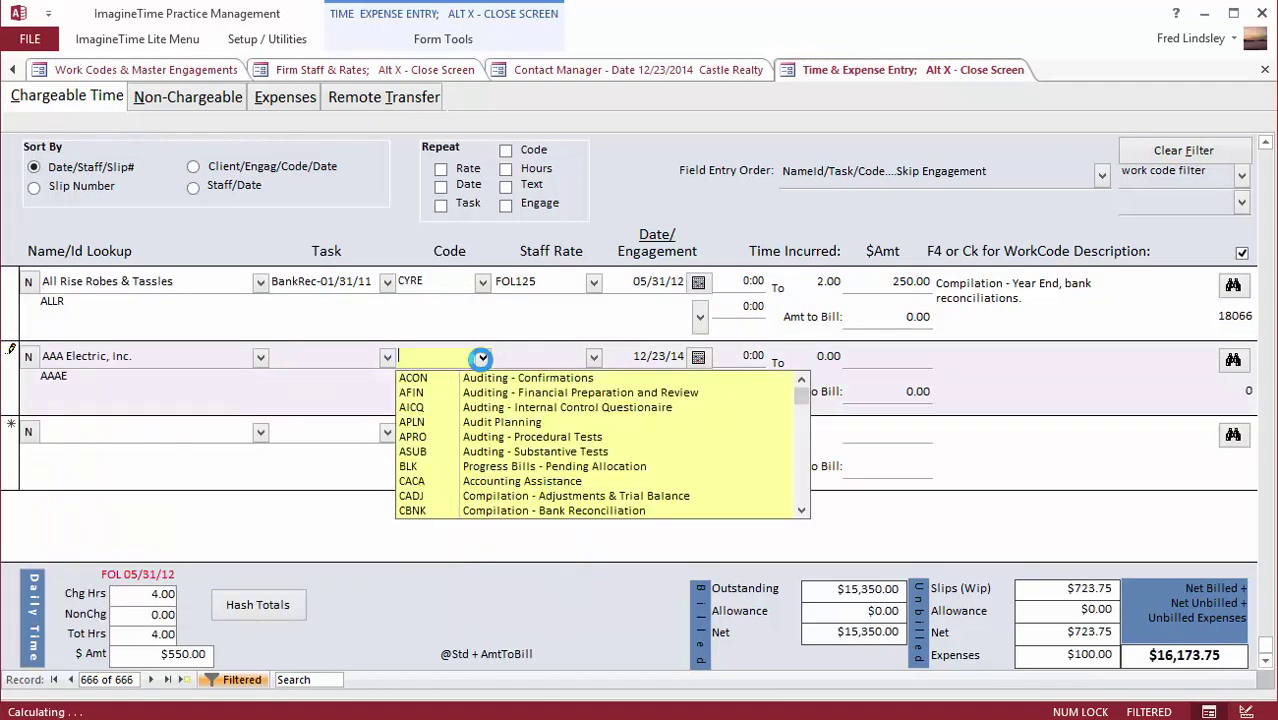
left_click(468, 393)
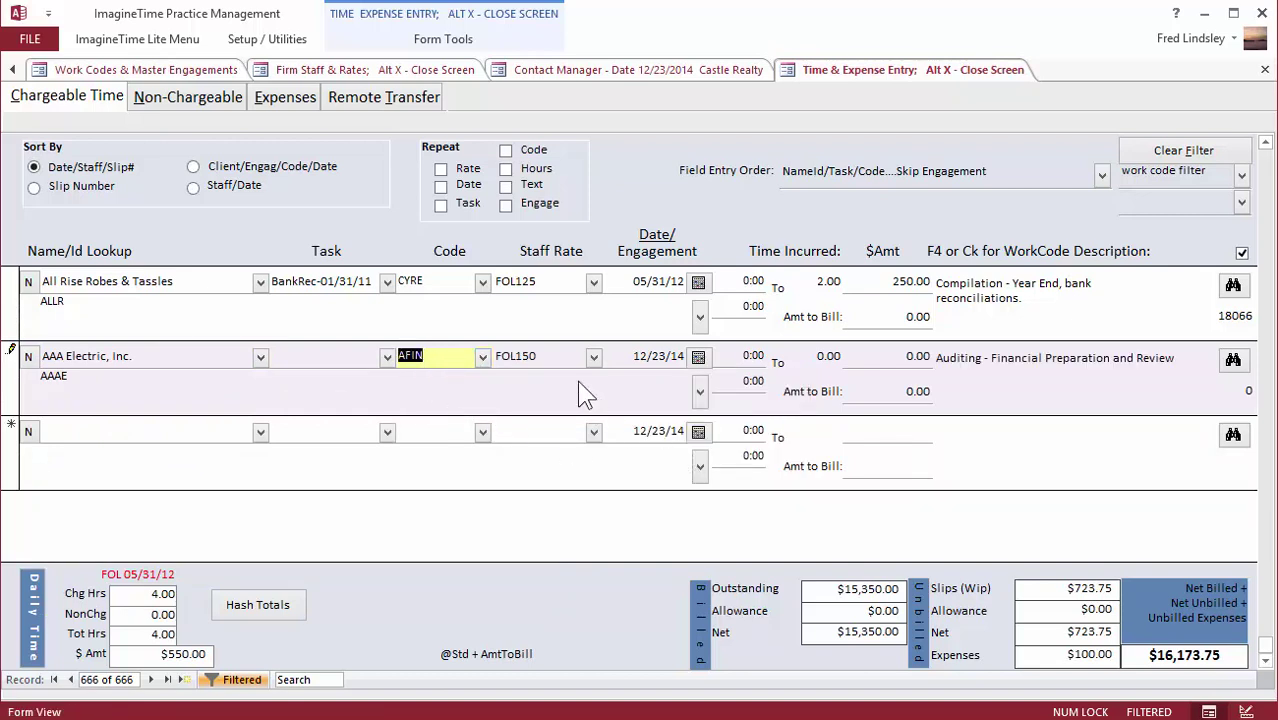
Set the time incurred on the AAA Electric, Inc. slip to 1.5 hours and save the slip
left_click(798, 358)
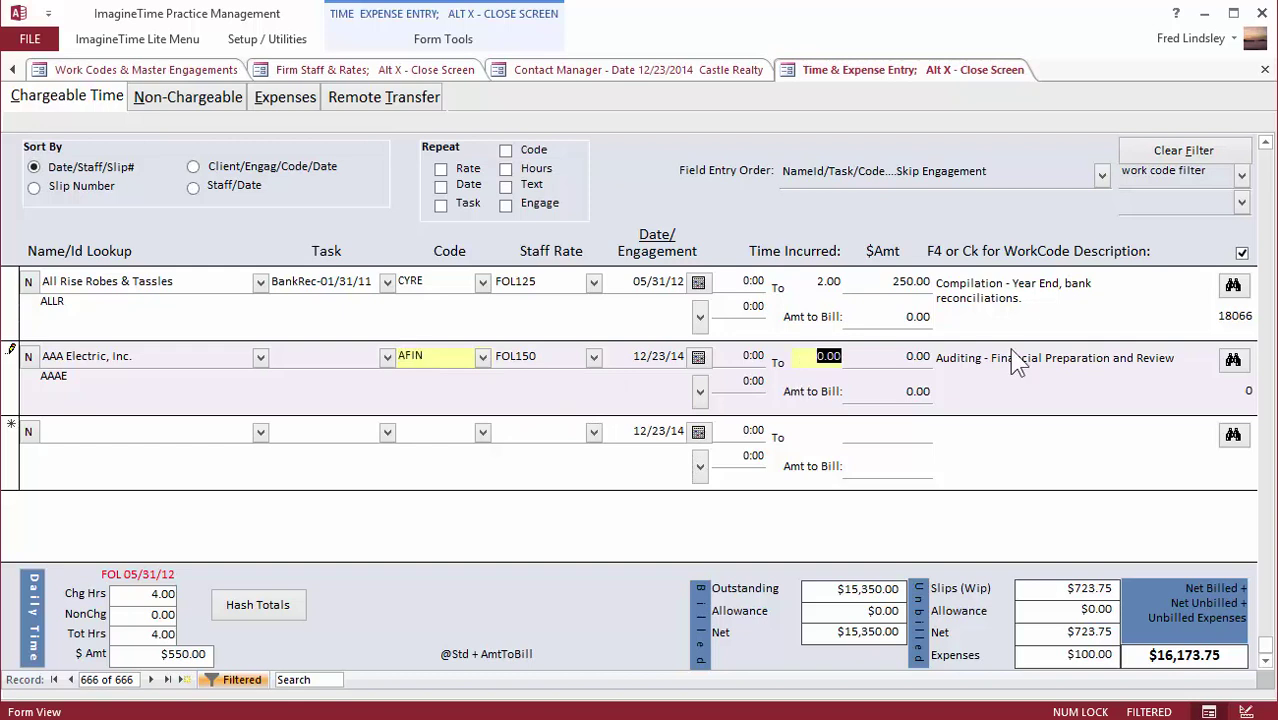
type("1.5")
left_click(1052, 374)
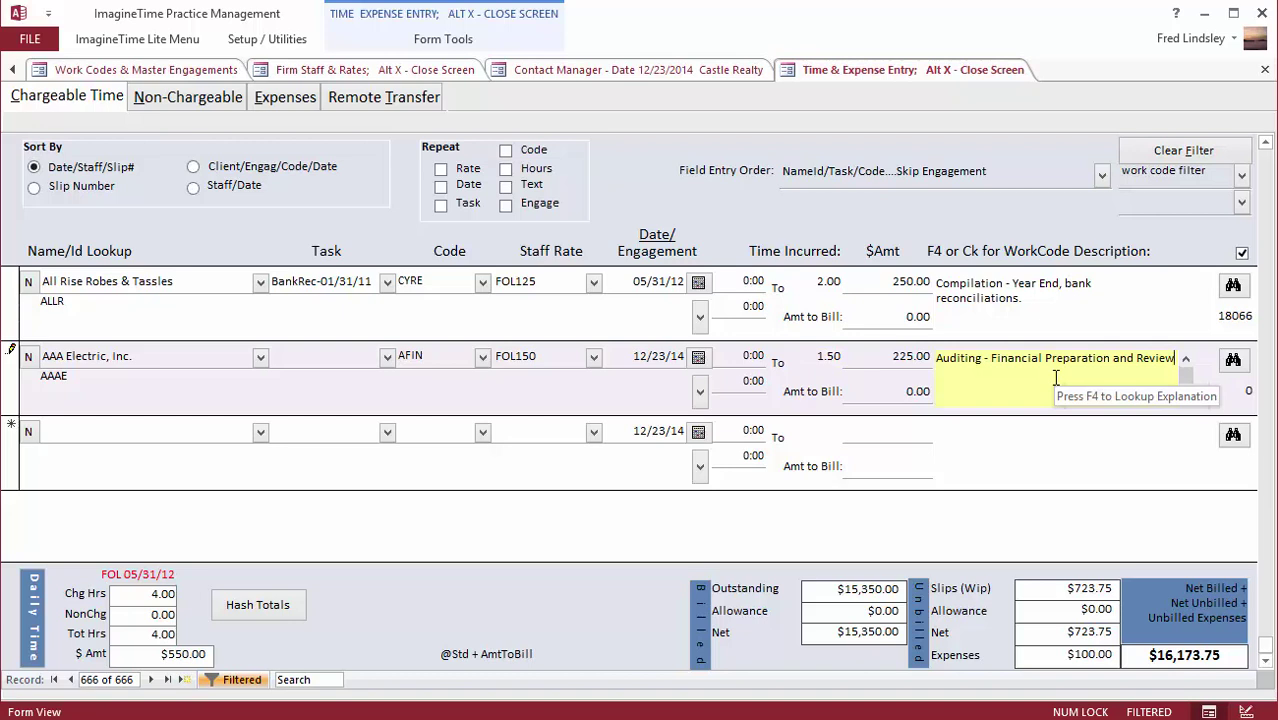
left_click(114, 445)
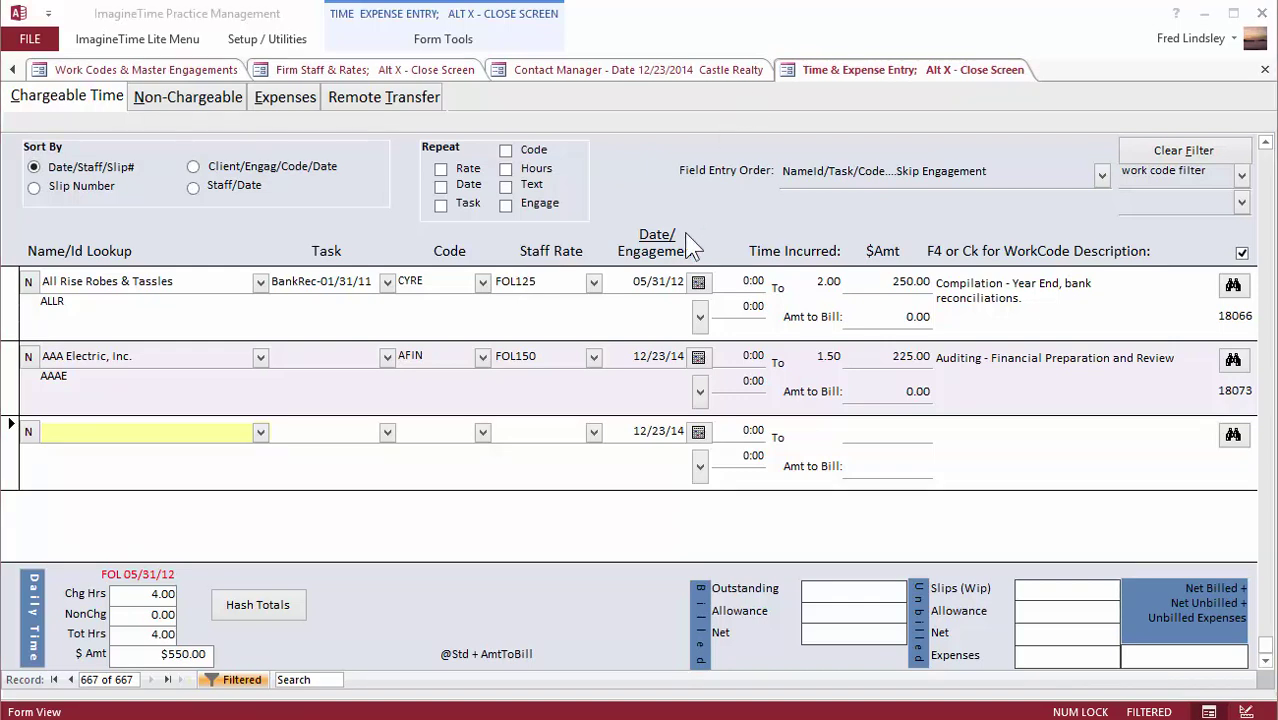
Open the Time and Expense History report from the additional client and staff reports
left_click(132, 39)
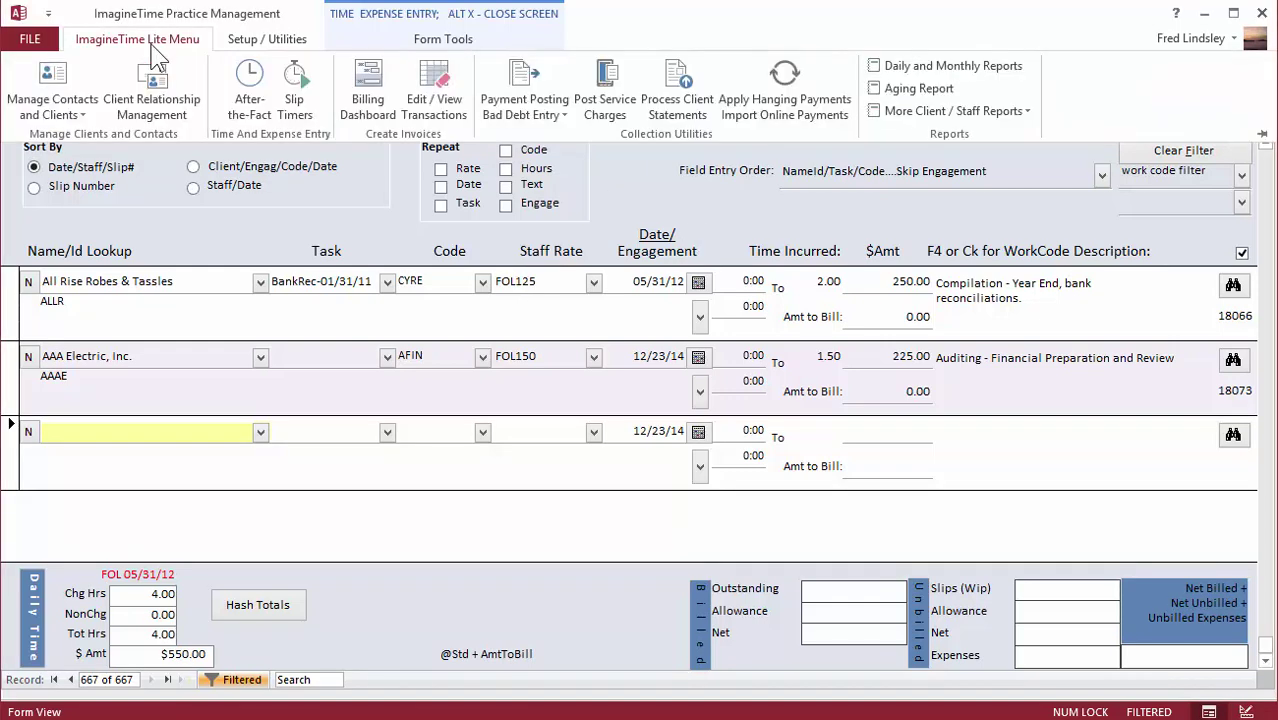
left_click(928, 112)
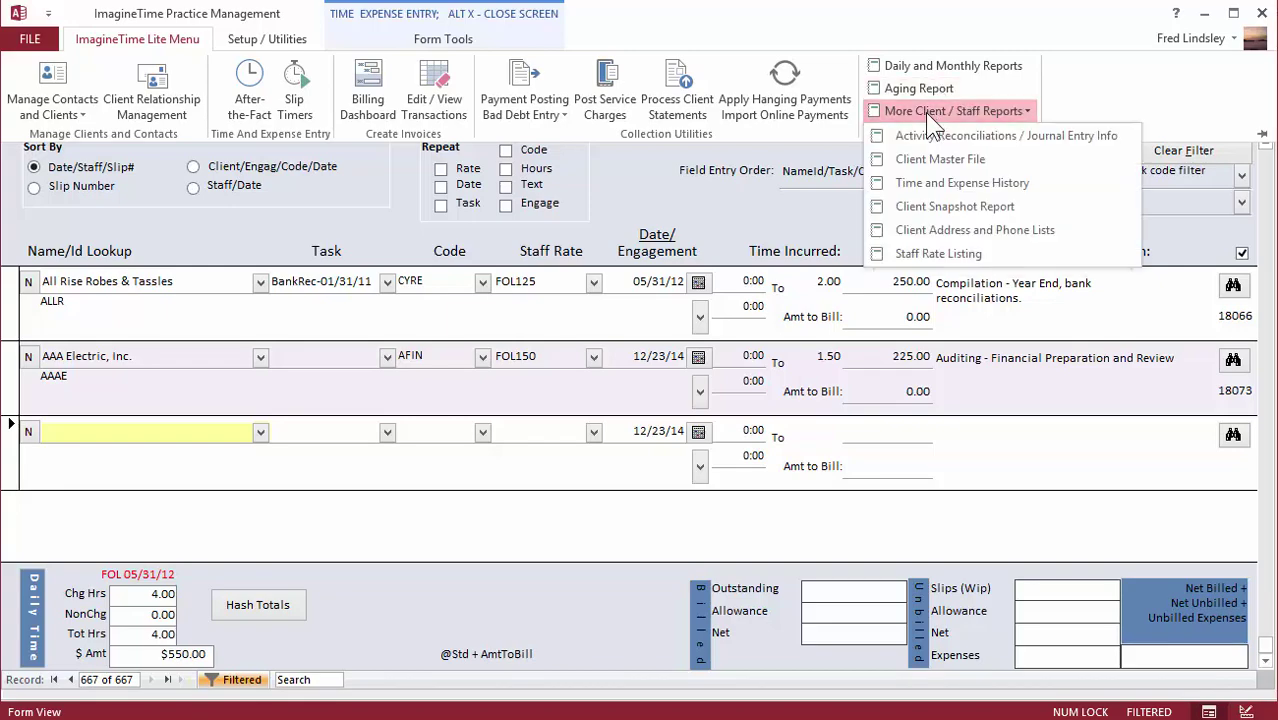
left_click(918, 183)
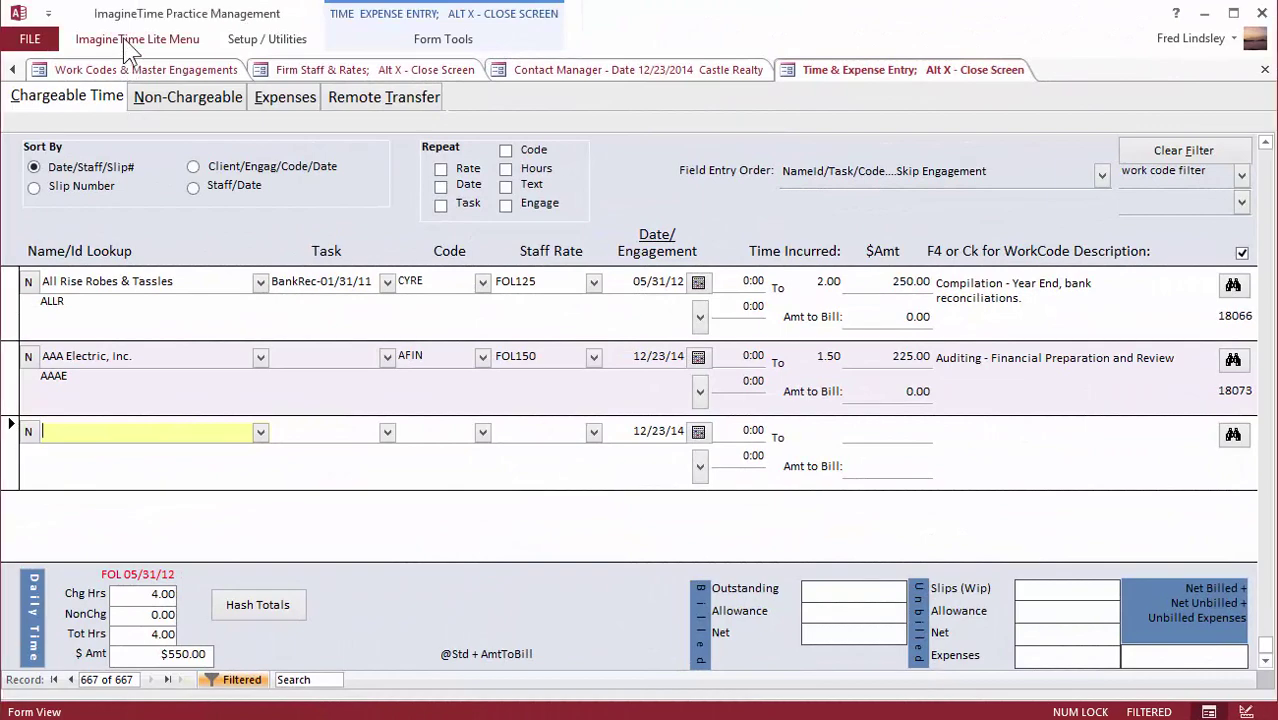
Open the slip timers and add a timer for the client American Trading Co
left_click(126, 46)
left_click(291, 81)
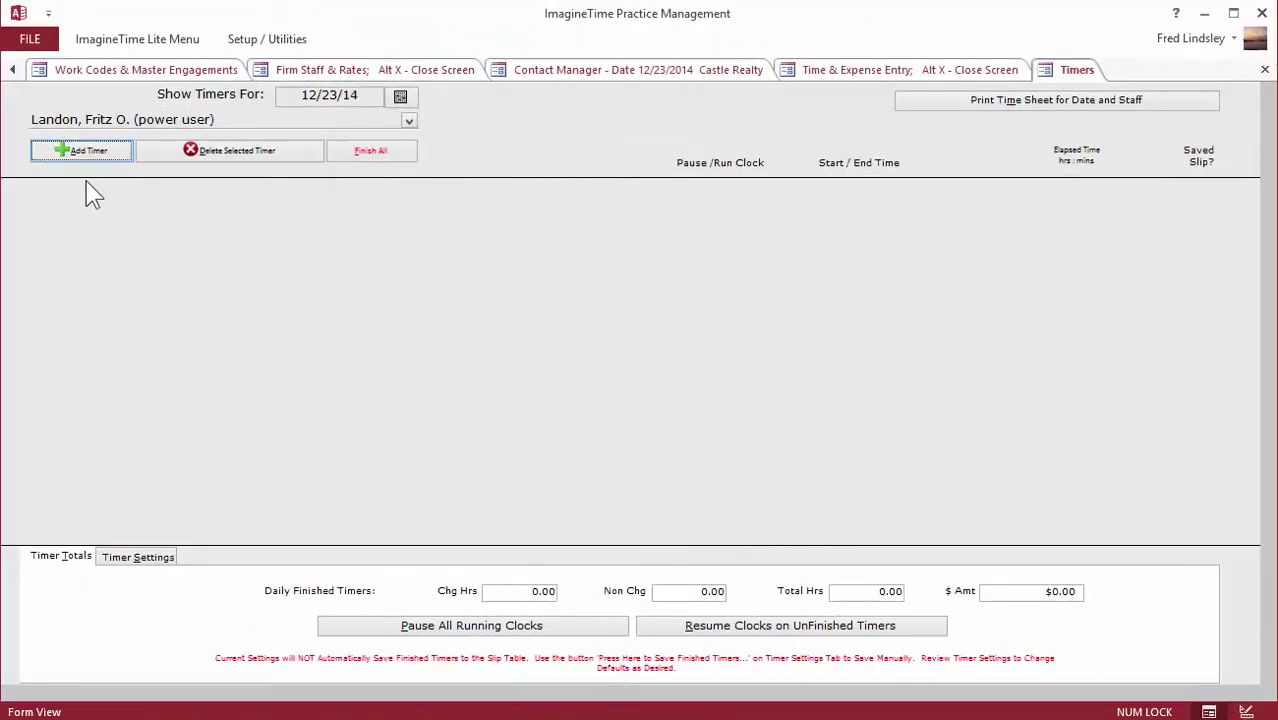
left_click(81, 150)
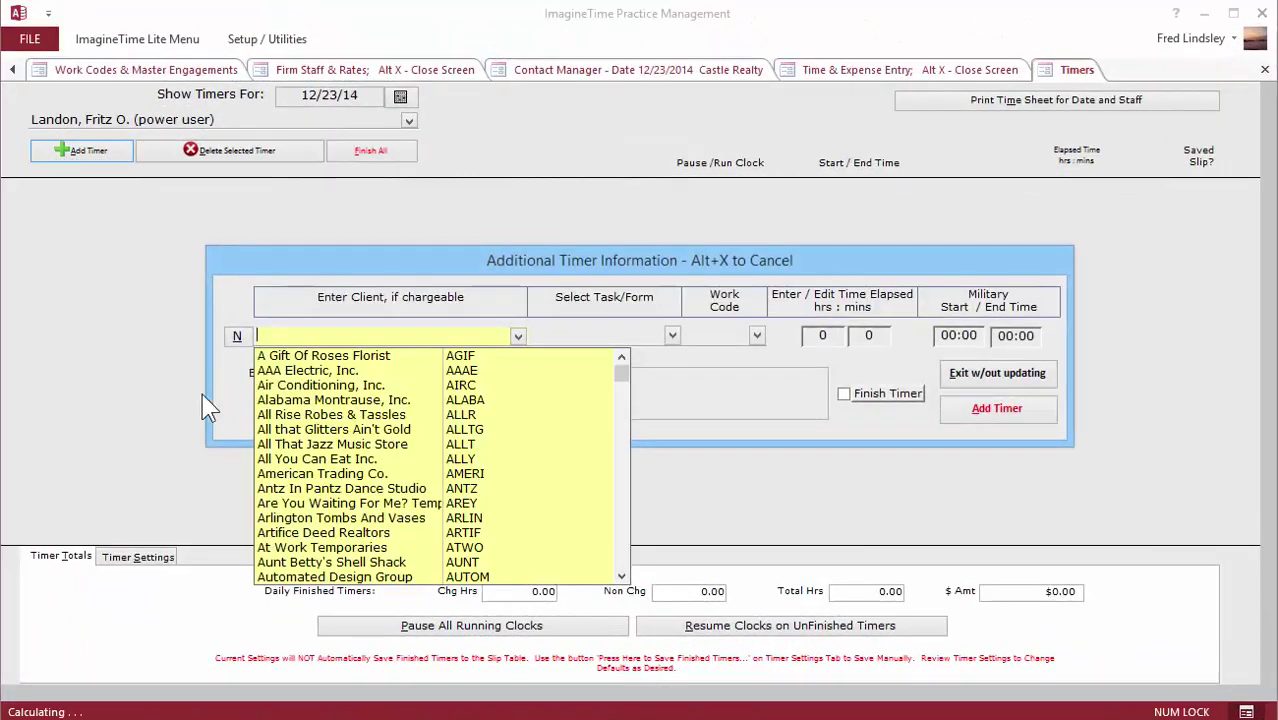
left_click(400, 474)
left_click(1001, 412)
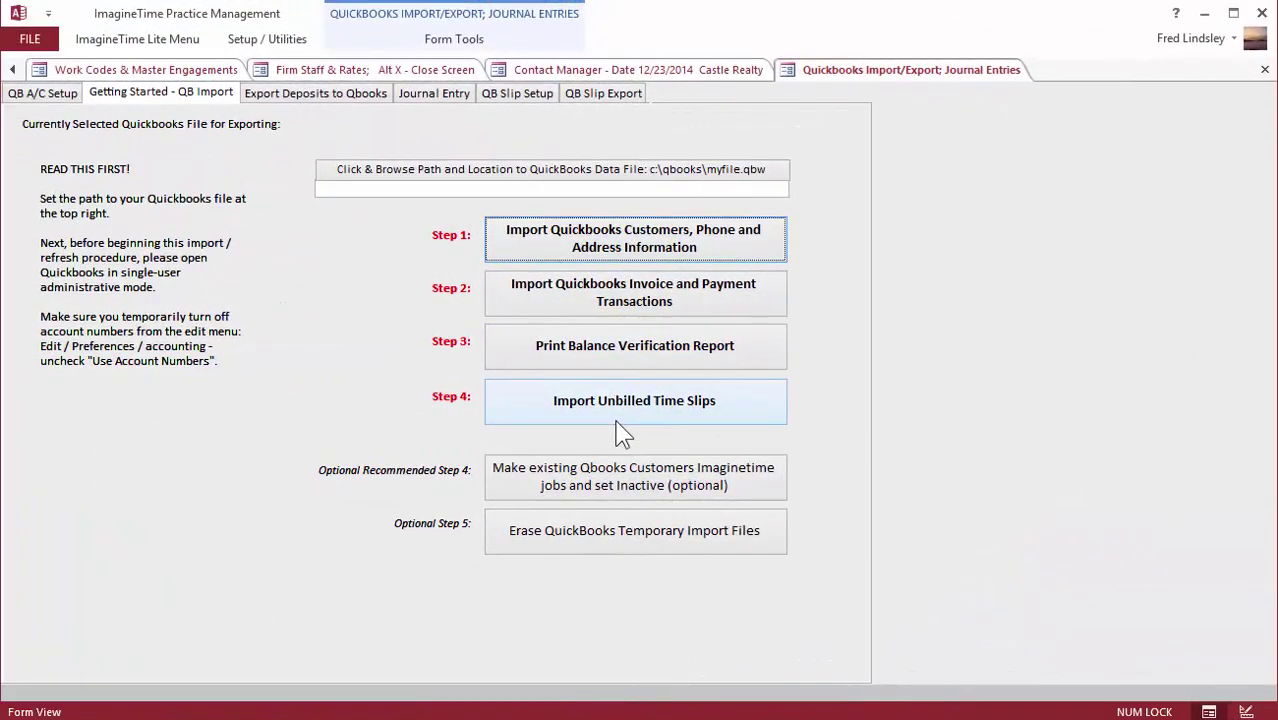
Review the QuickBooks deposit export and the account setup's integration methods, and open the tax software integration
left_click(286, 99)
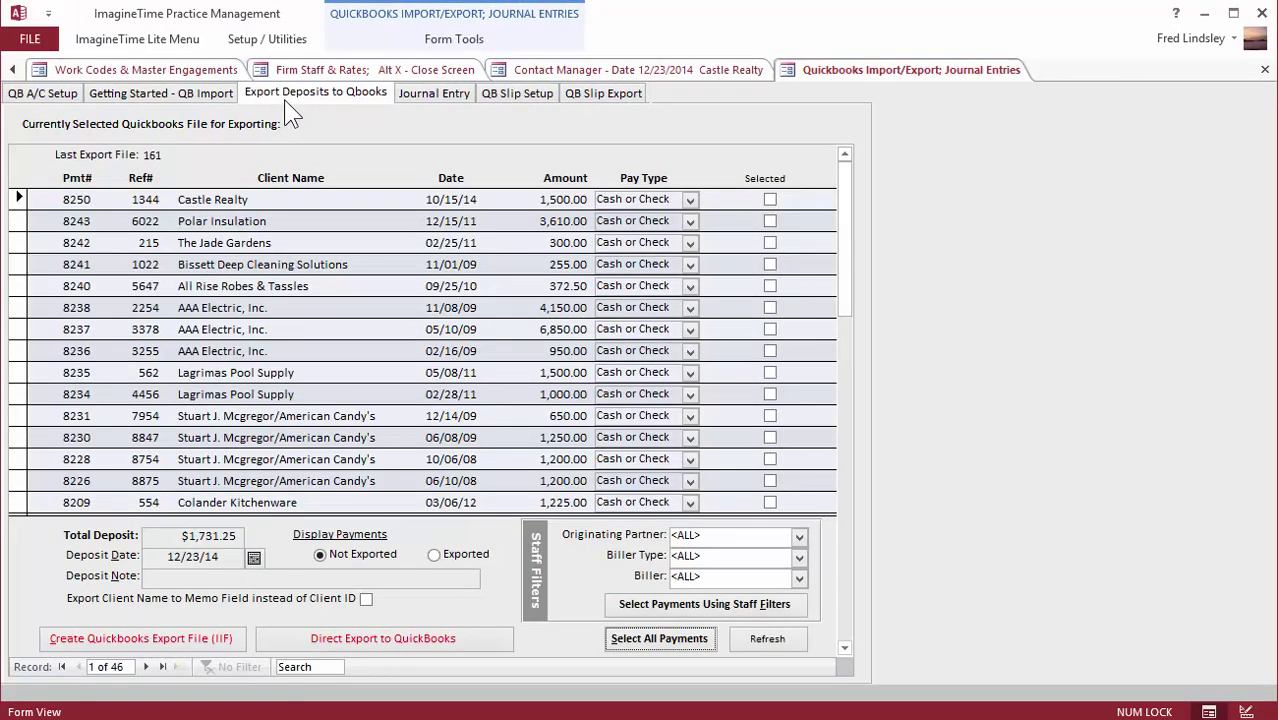
left_click(26, 96)
left_click(844, 221)
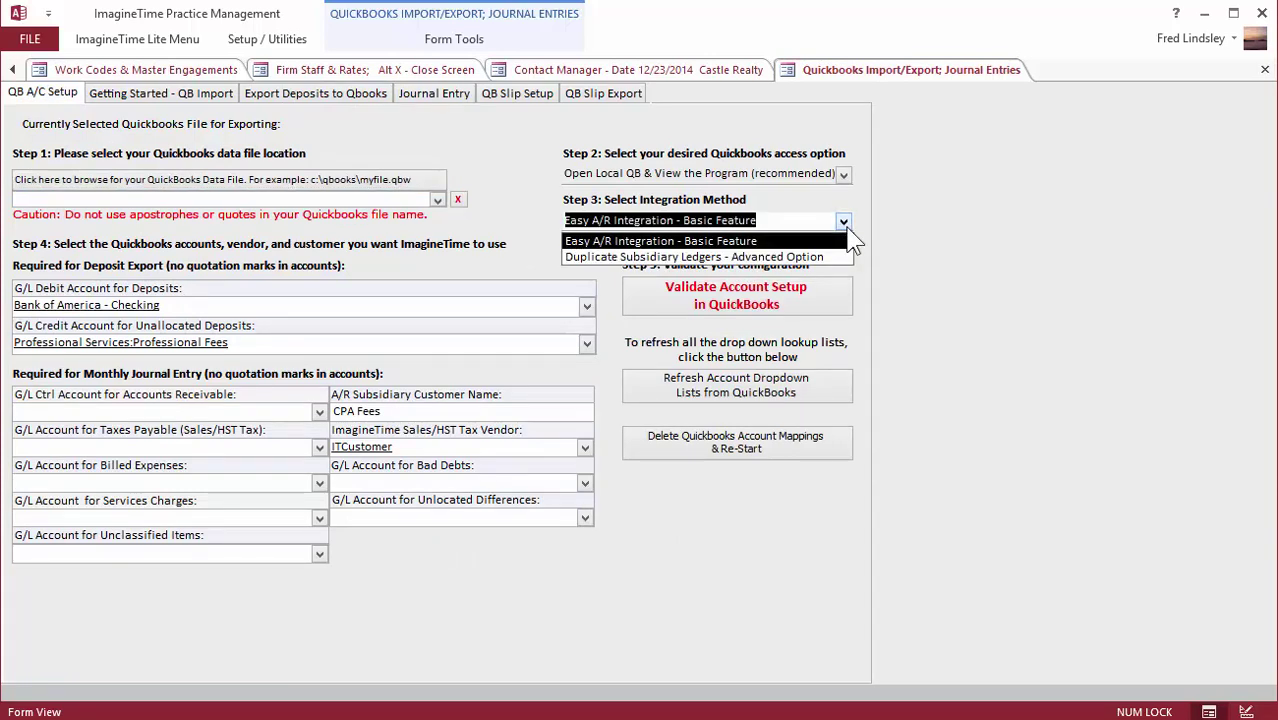
left_click(845, 222)
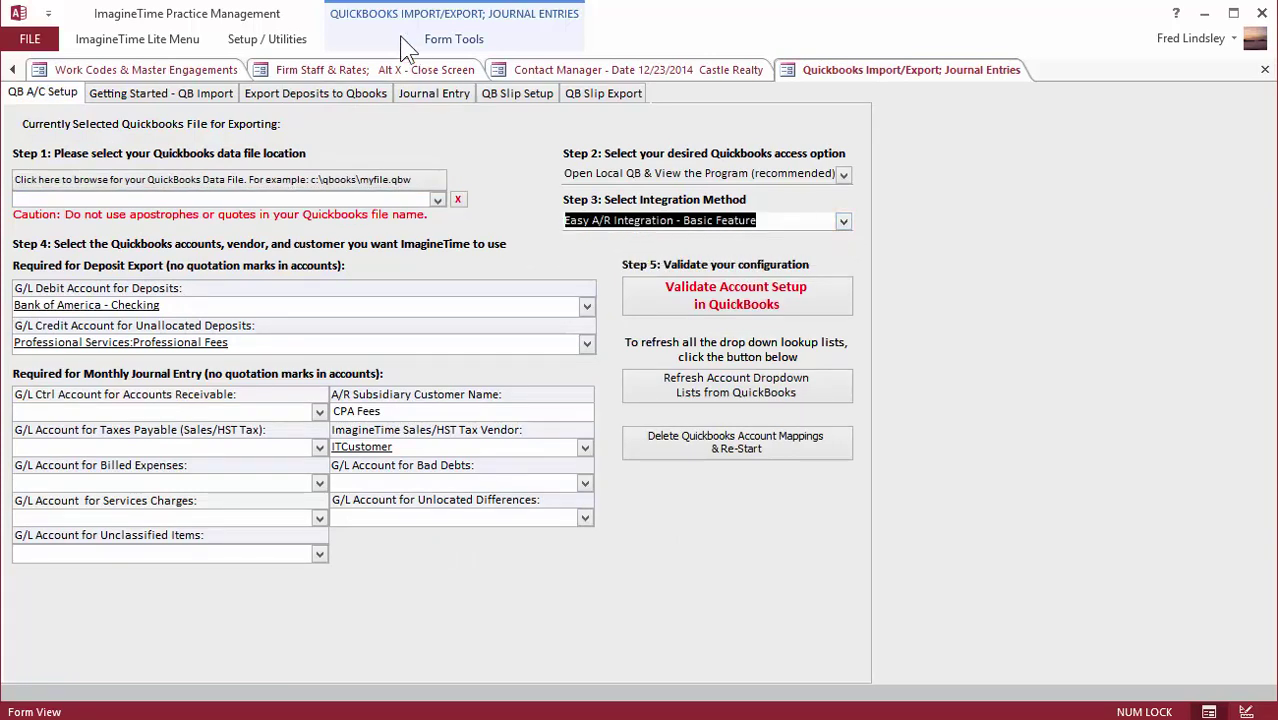
left_click(270, 42)
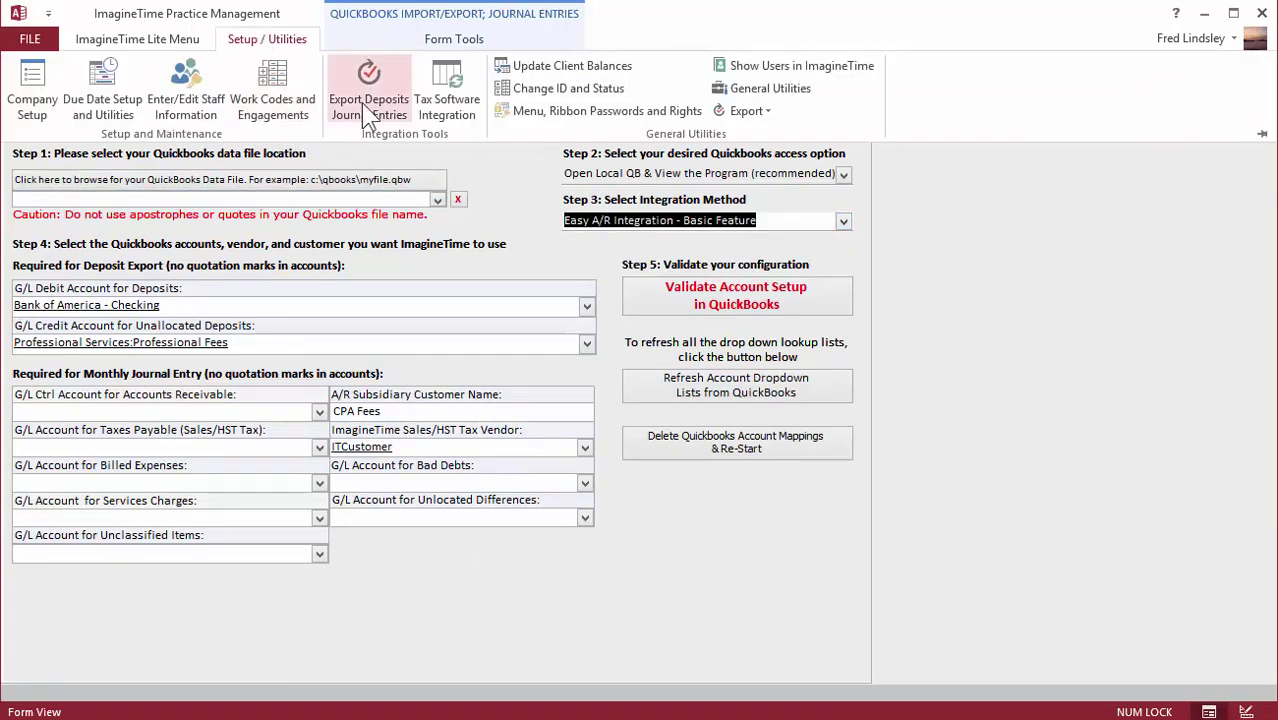
left_click(427, 110)
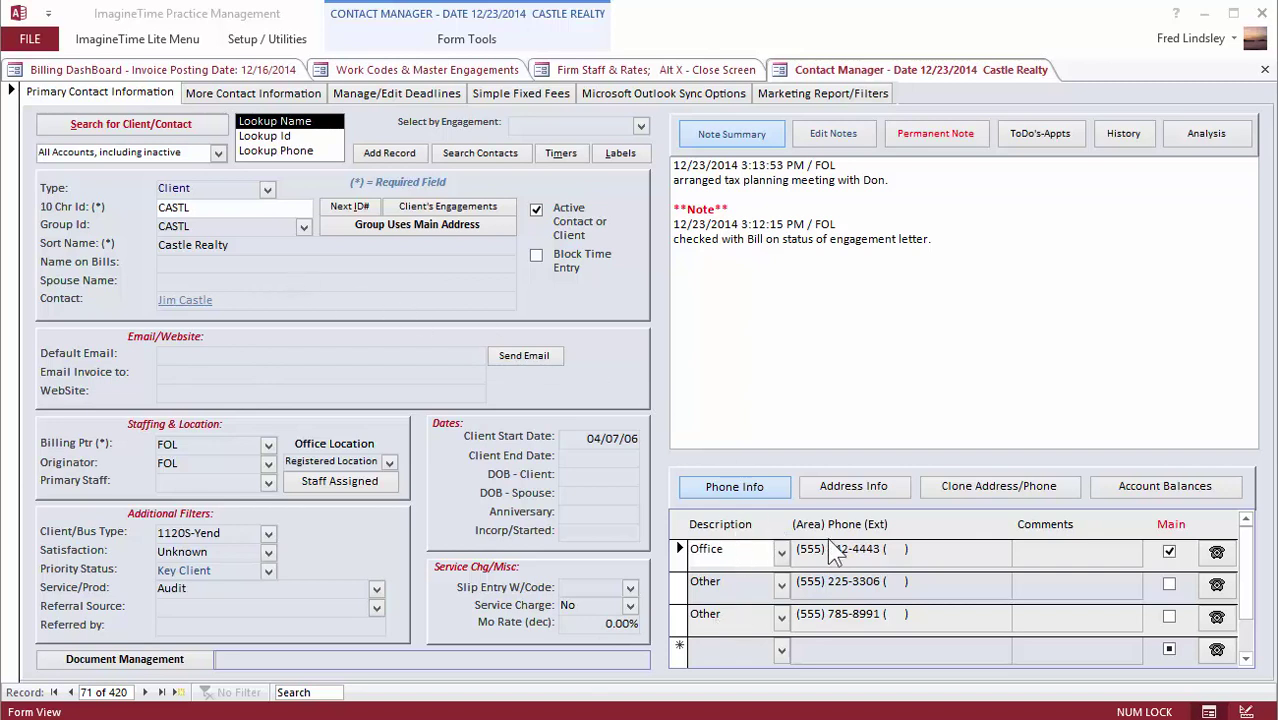
Look over Castle Realty's address information, the firm's work codes, and the staff member's rates and costs
left_click(836, 490)
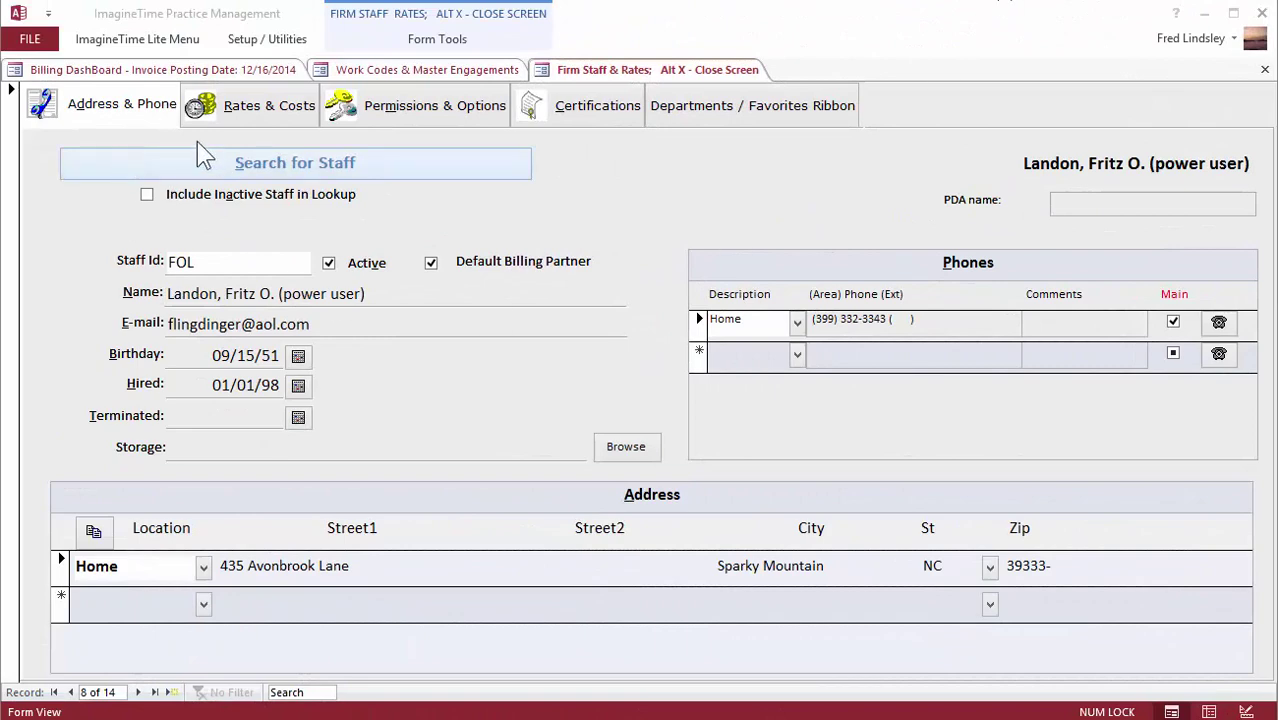
left_click(423, 72)
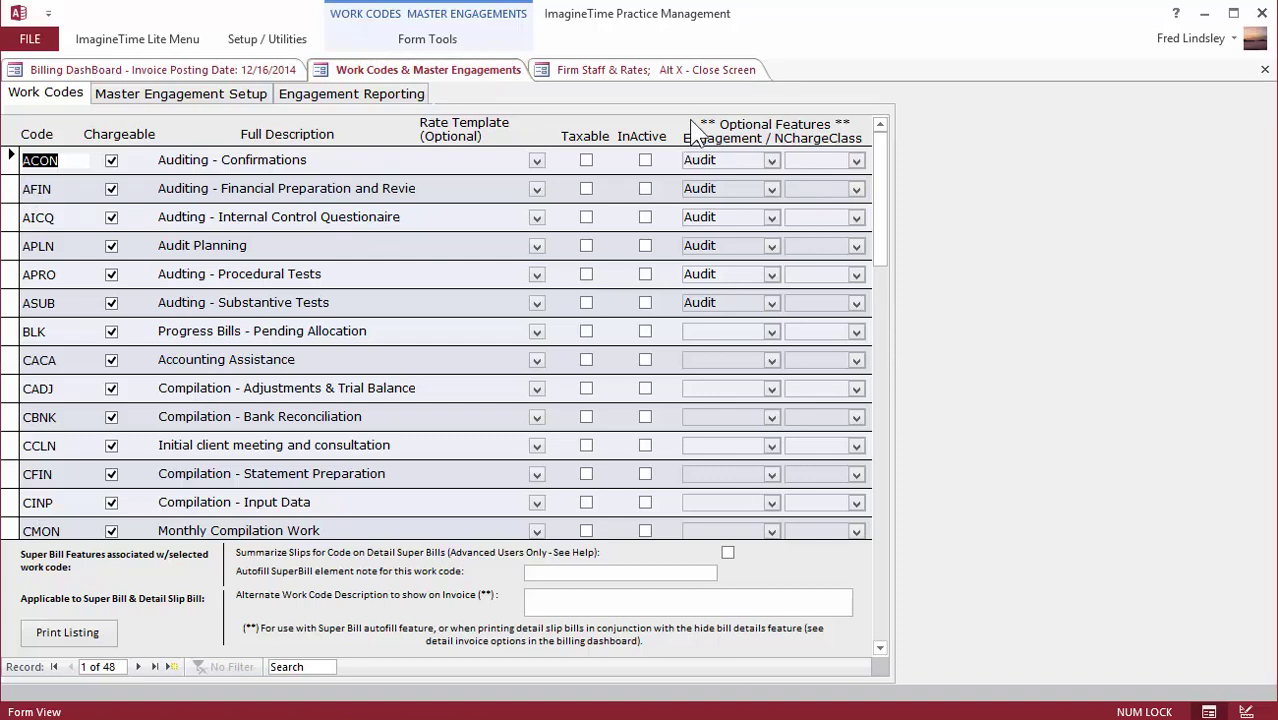
left_click(647, 70)
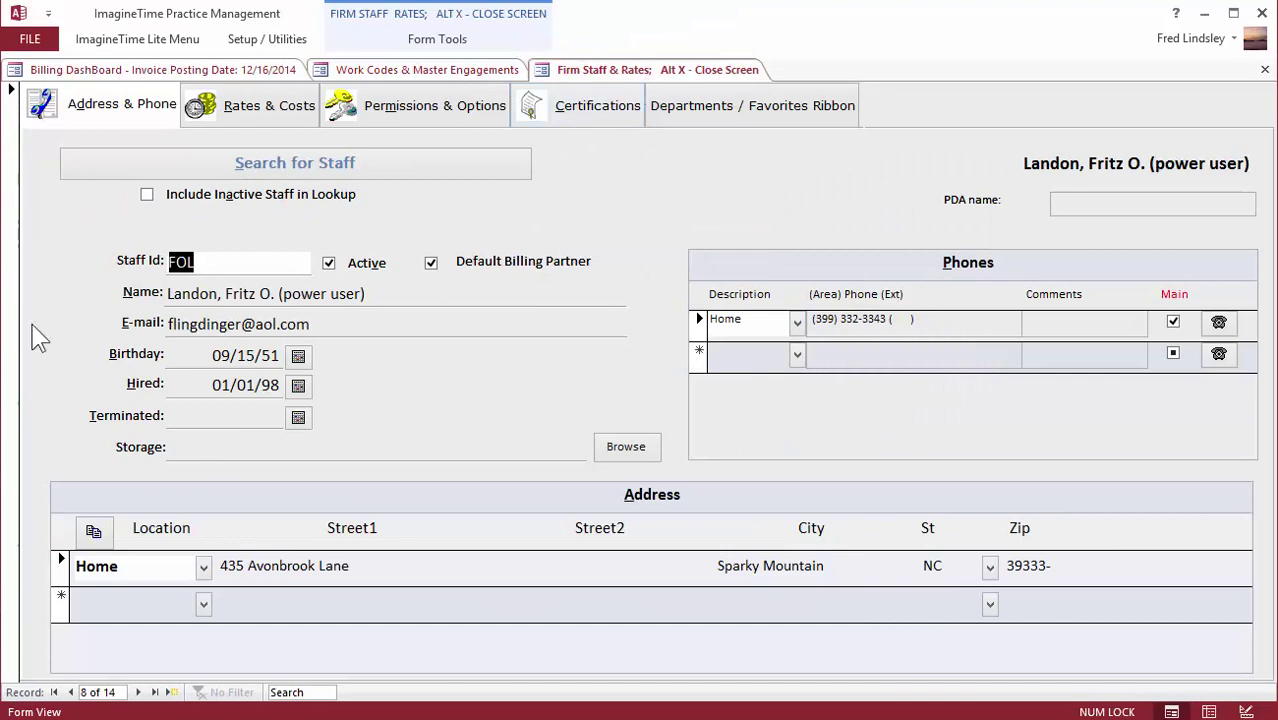
left_click(222, 122)
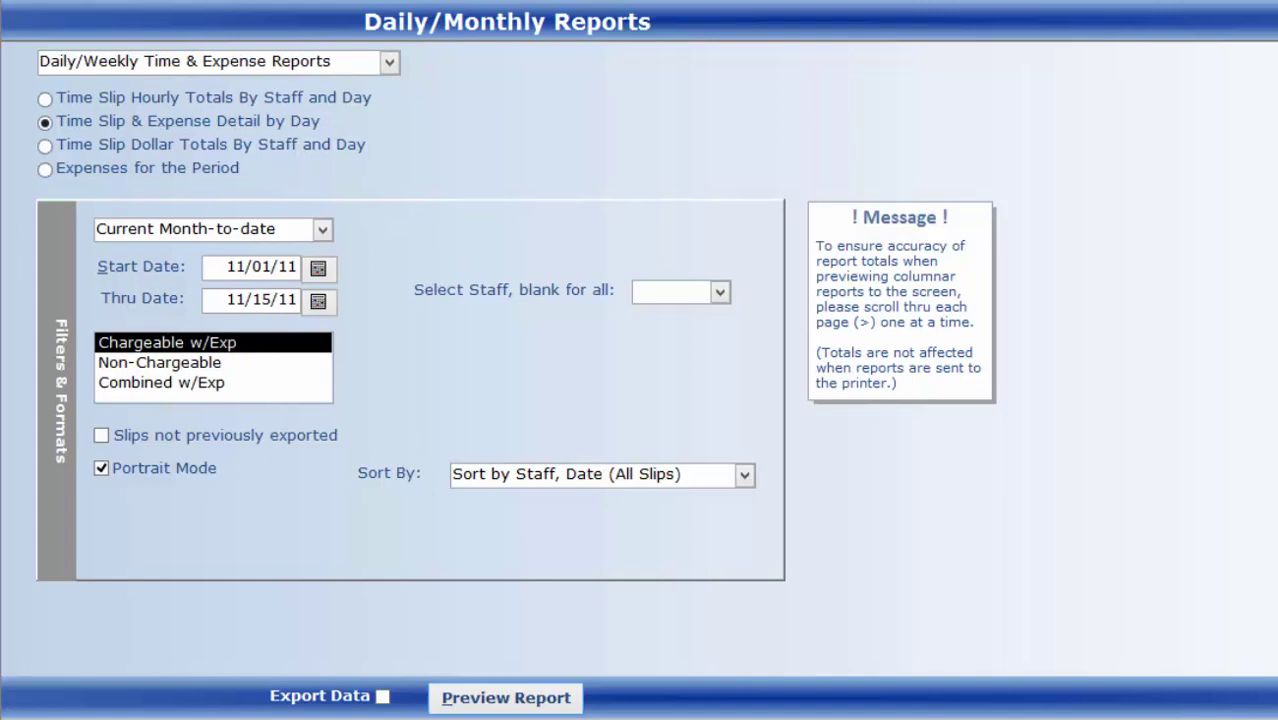
Preview the Time Slip & Expense Detail by Day report, read its slip entries up close, and close the preview
left_click(486, 700)
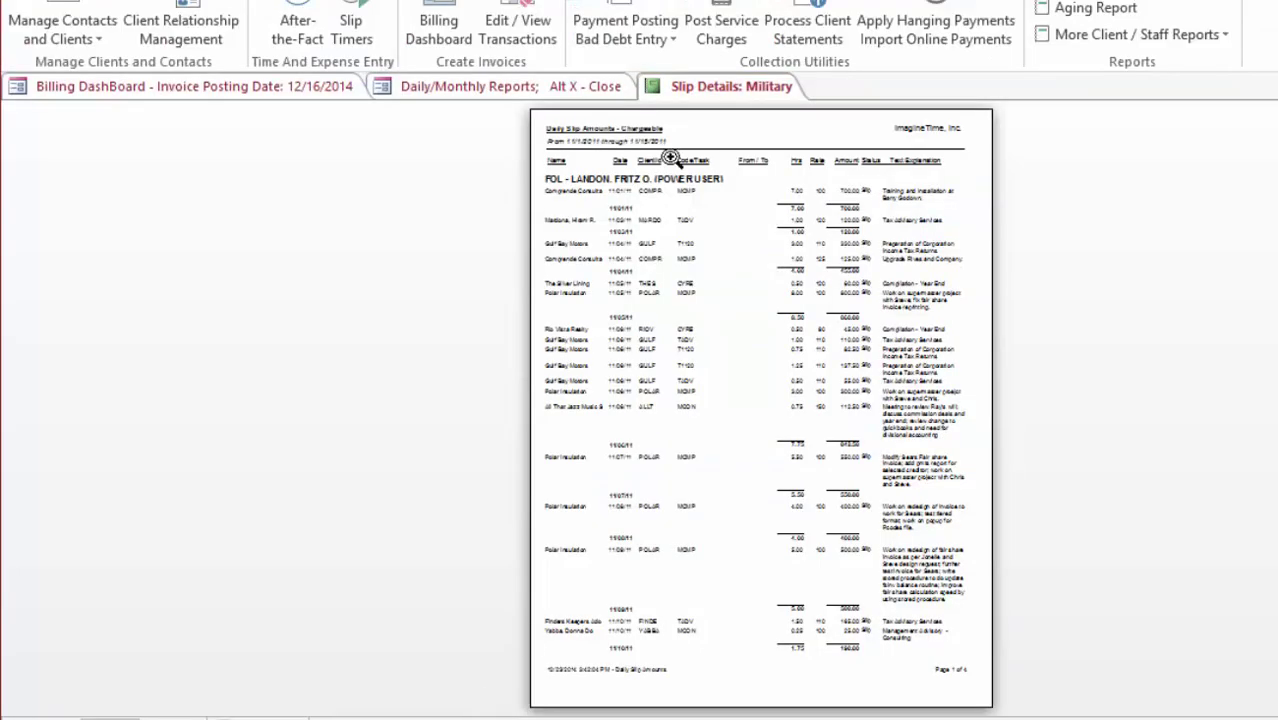
left_click(690, 190)
scroll(650, 410, "up", 4)
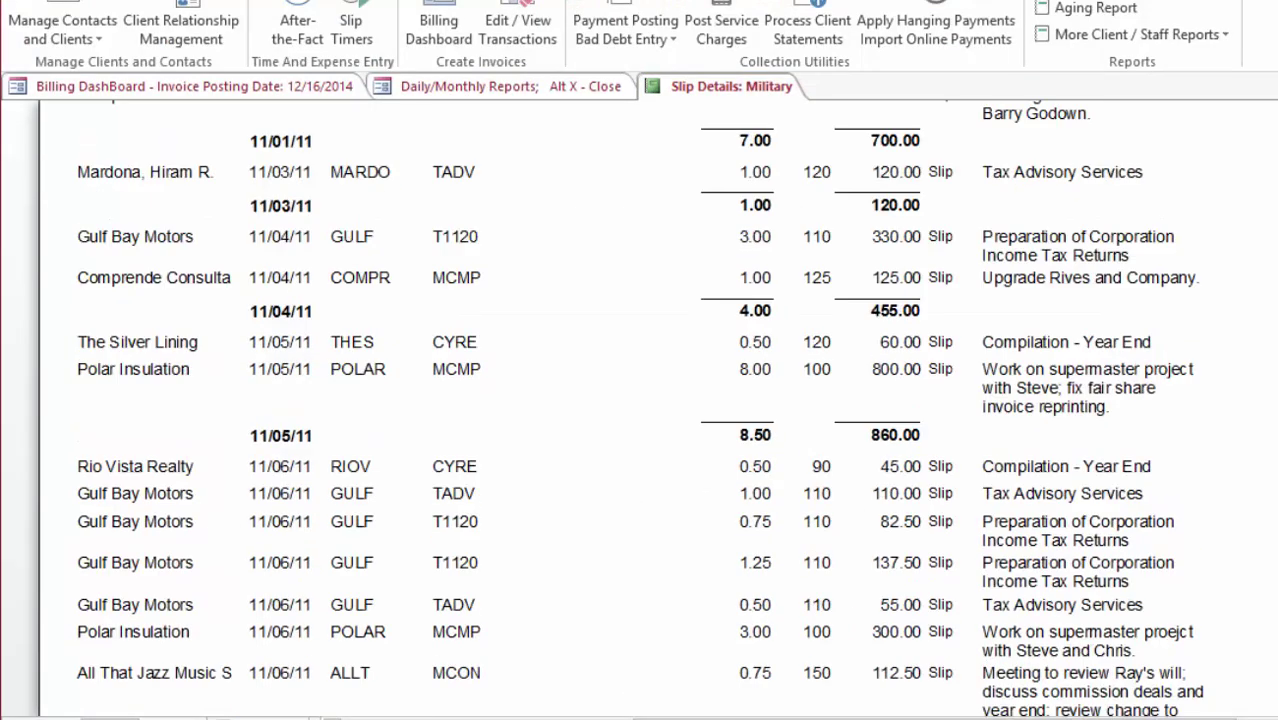
scroll(640, 410, "up", 2)
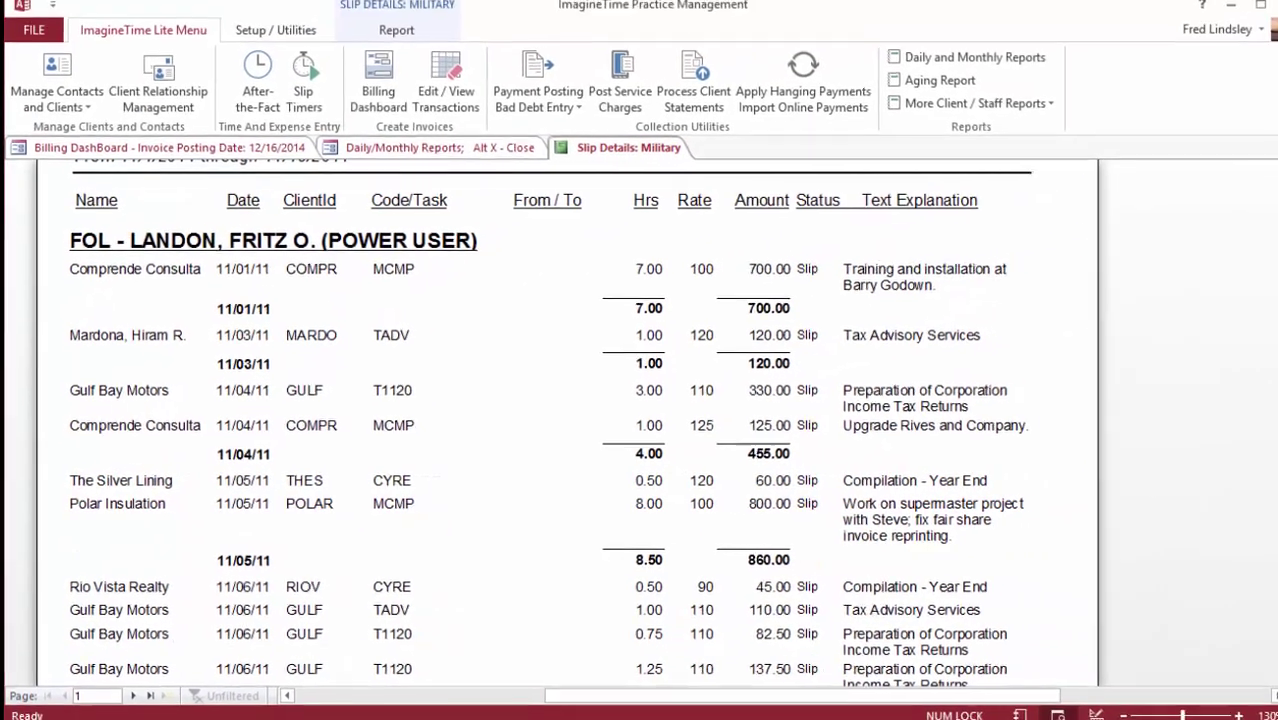
left_click(1267, 150)
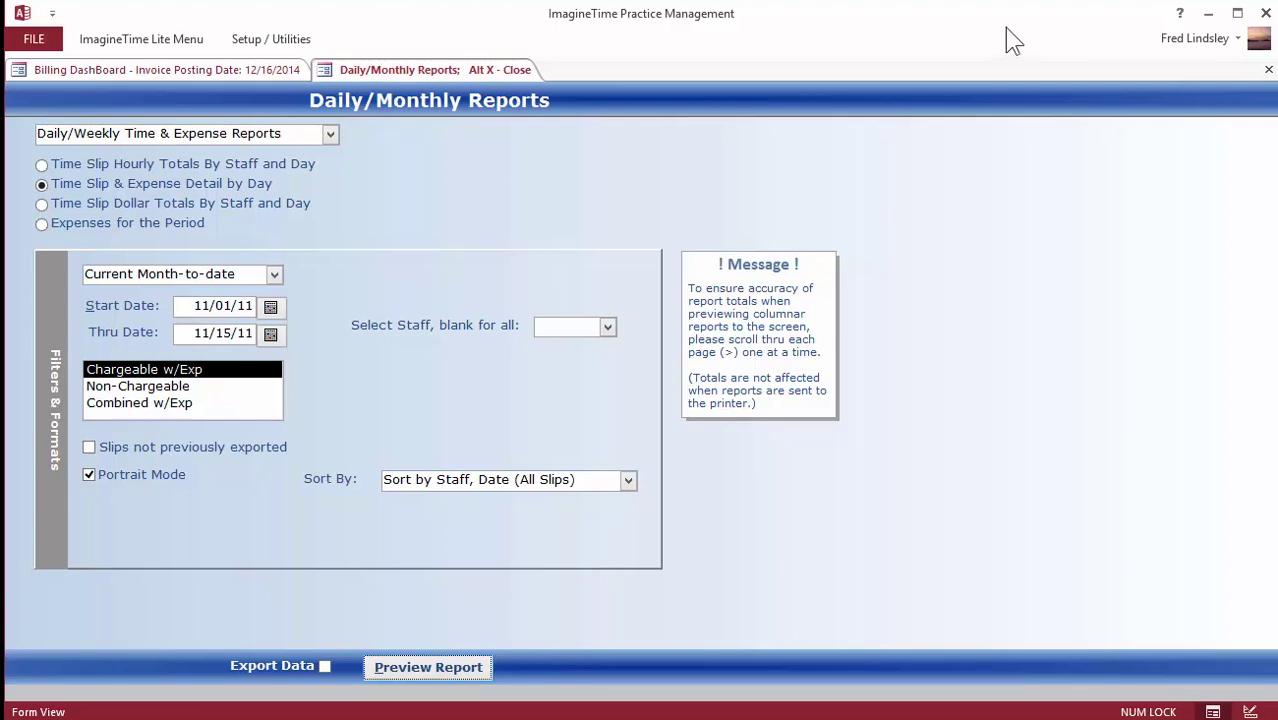
From the Billing Dashboard, preview the detail work in progress report for All Rise Robes & Tassles, read both pages, and close it
left_click(116, 70)
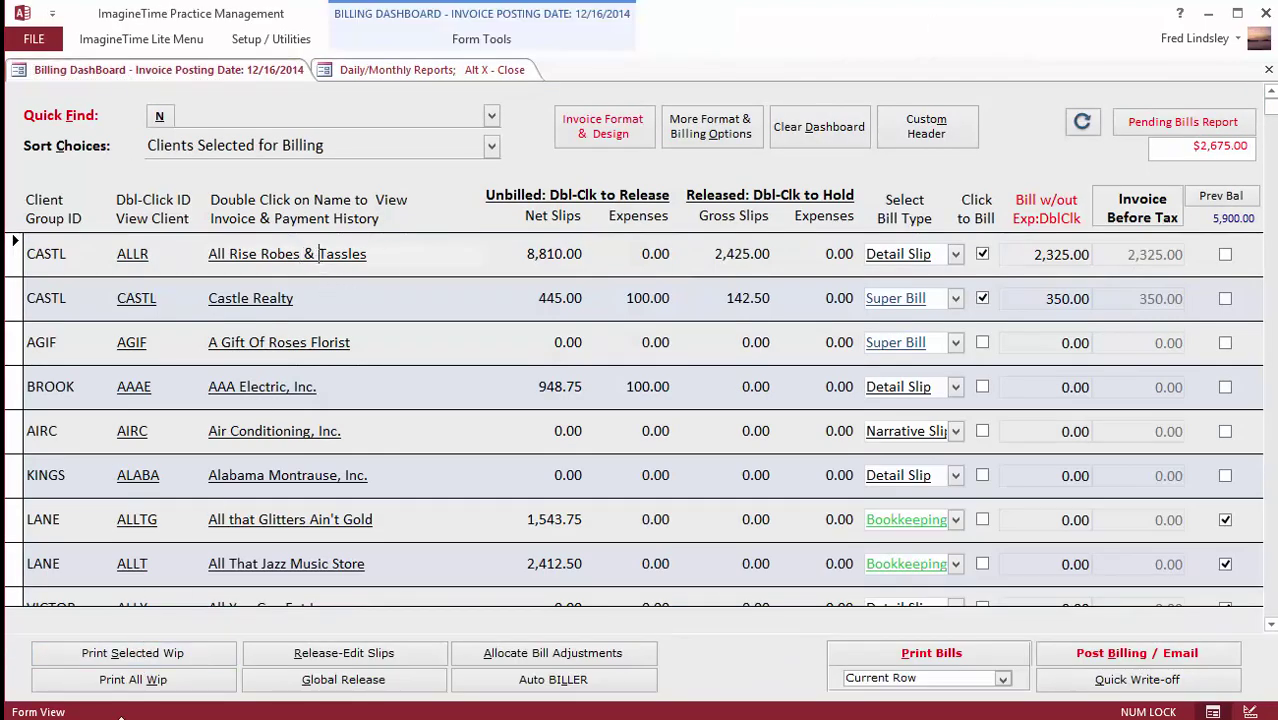
left_click(119, 656)
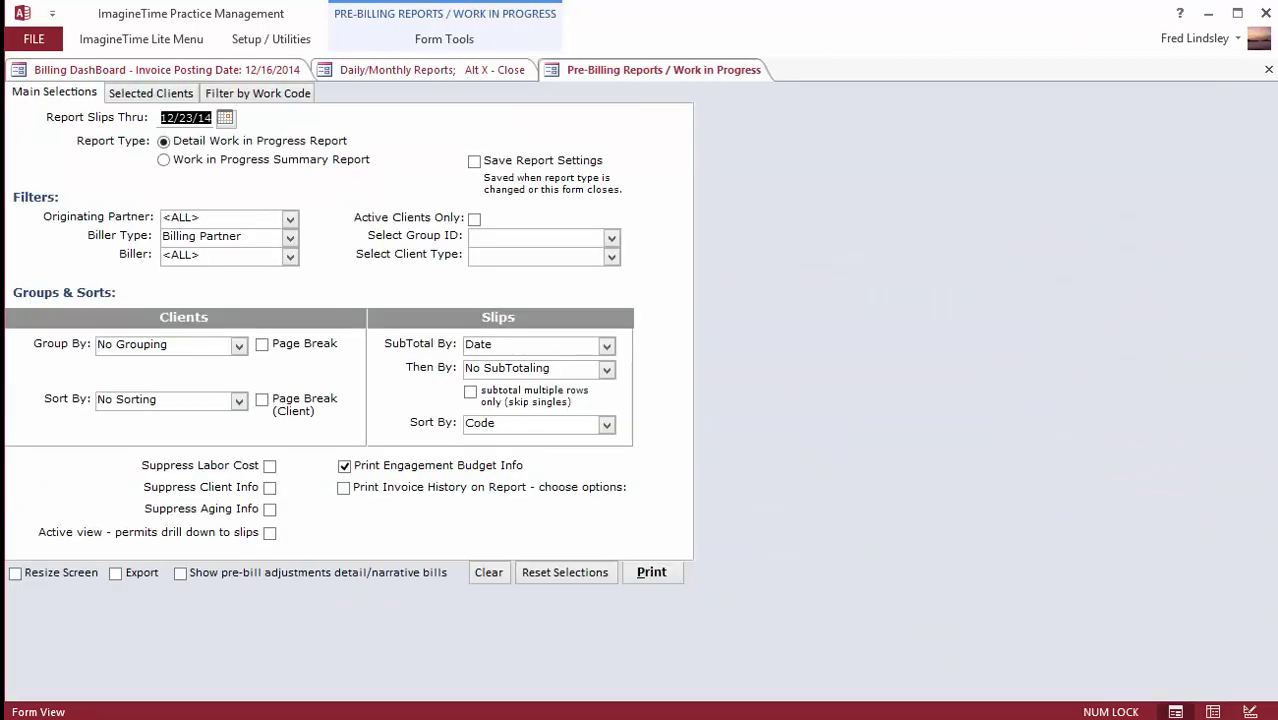
left_click(664, 572)
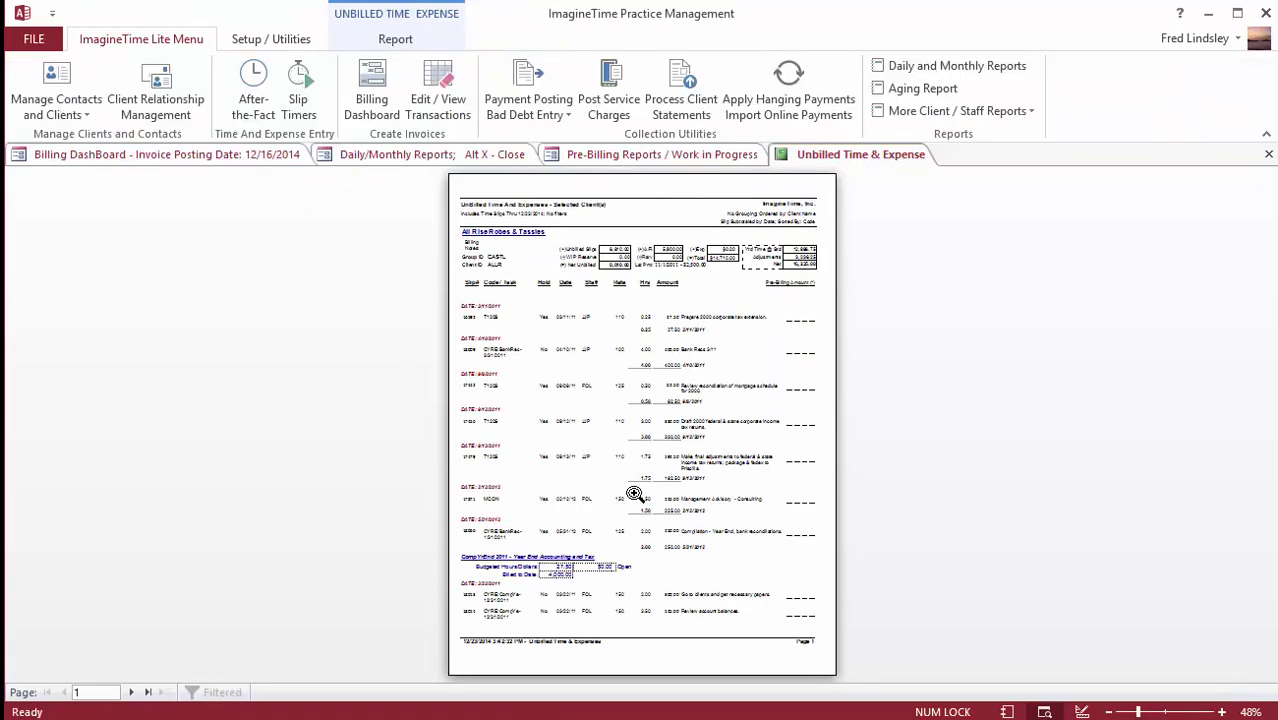
left_click(571, 380)
scroll(557, 323, "up", 3)
scroll(557, 323, "down", 10)
left_click(527, 449)
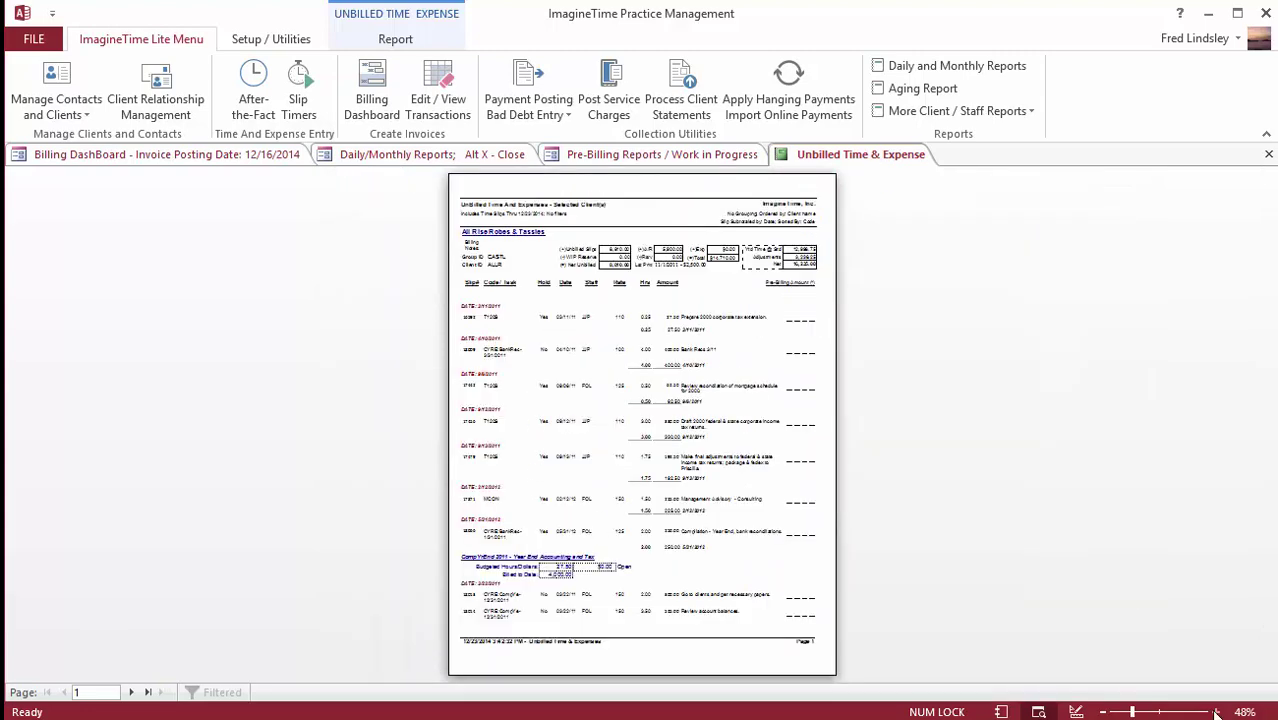
left_click(131, 692)
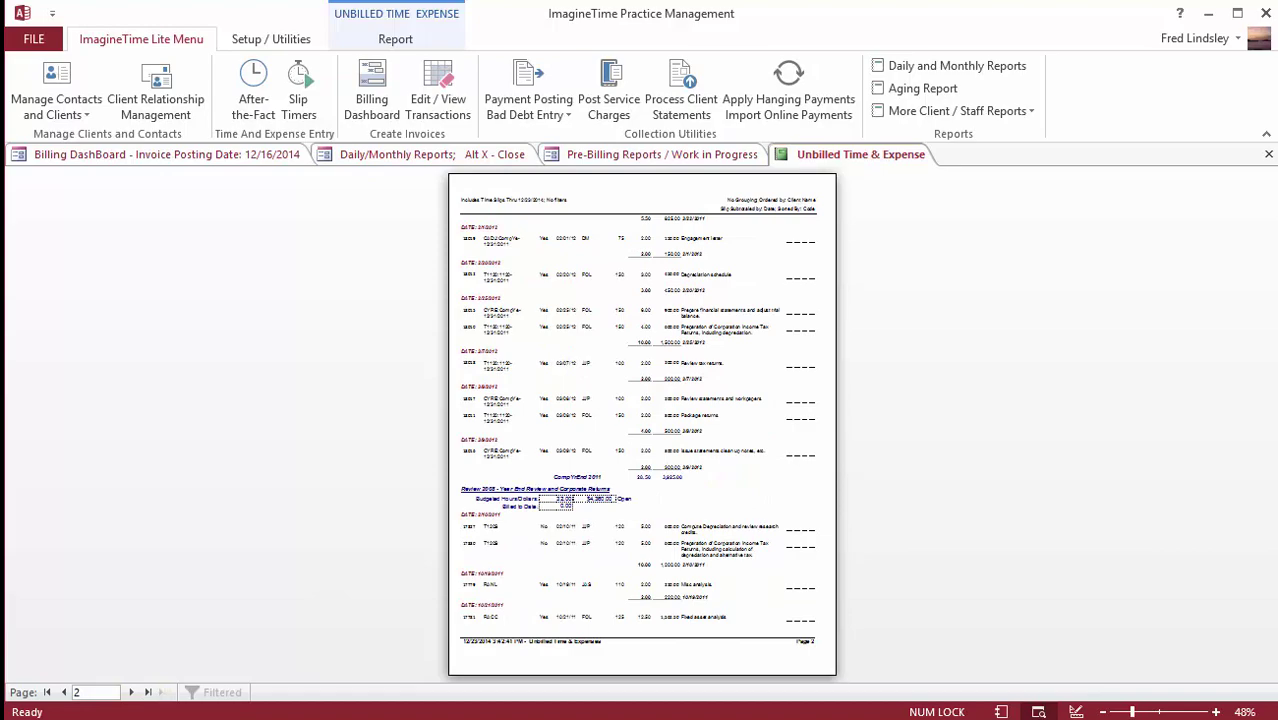
left_click(1268, 154)
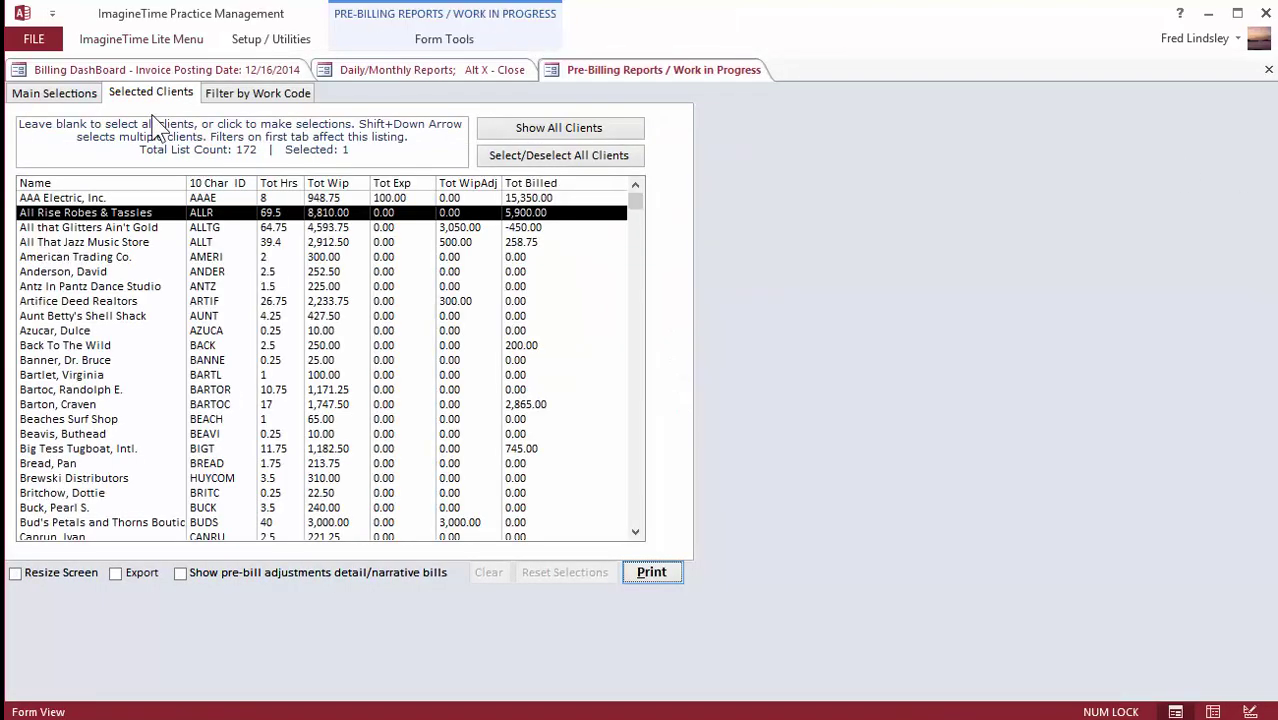
Subtotal the work in progress report's slips by Code and preview the report again
left_click(77, 97)
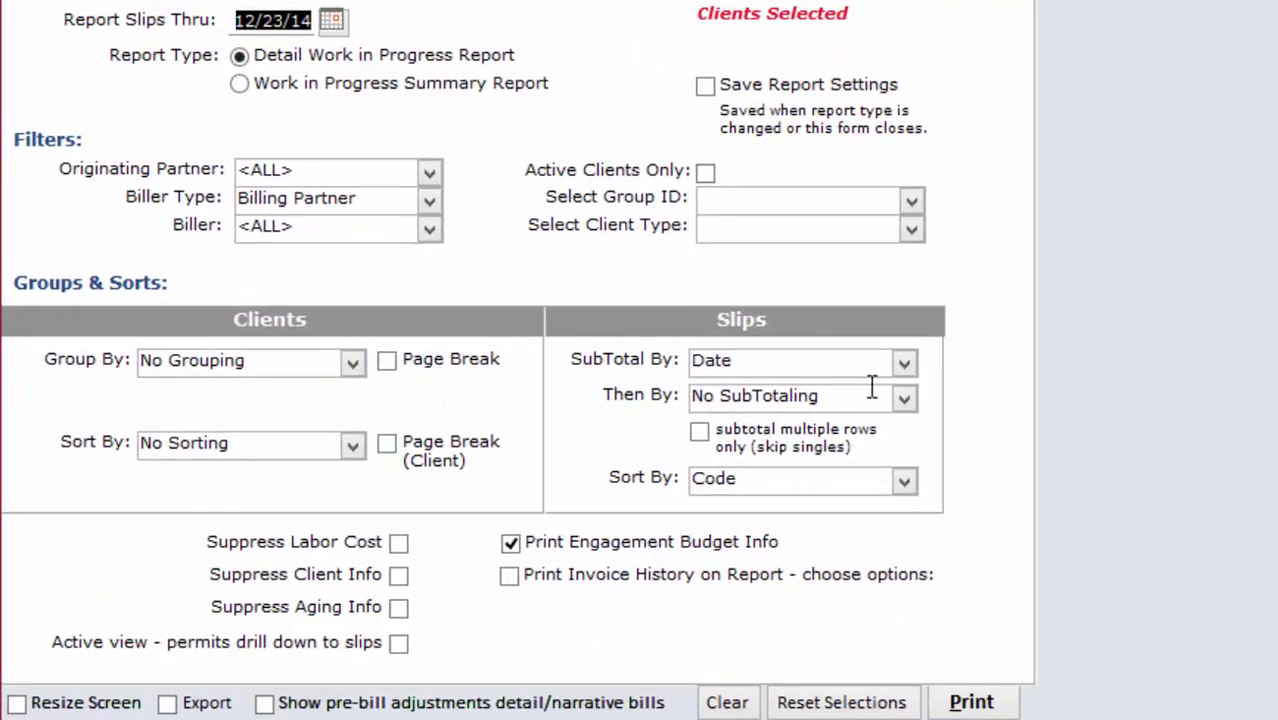
left_click(903, 362)
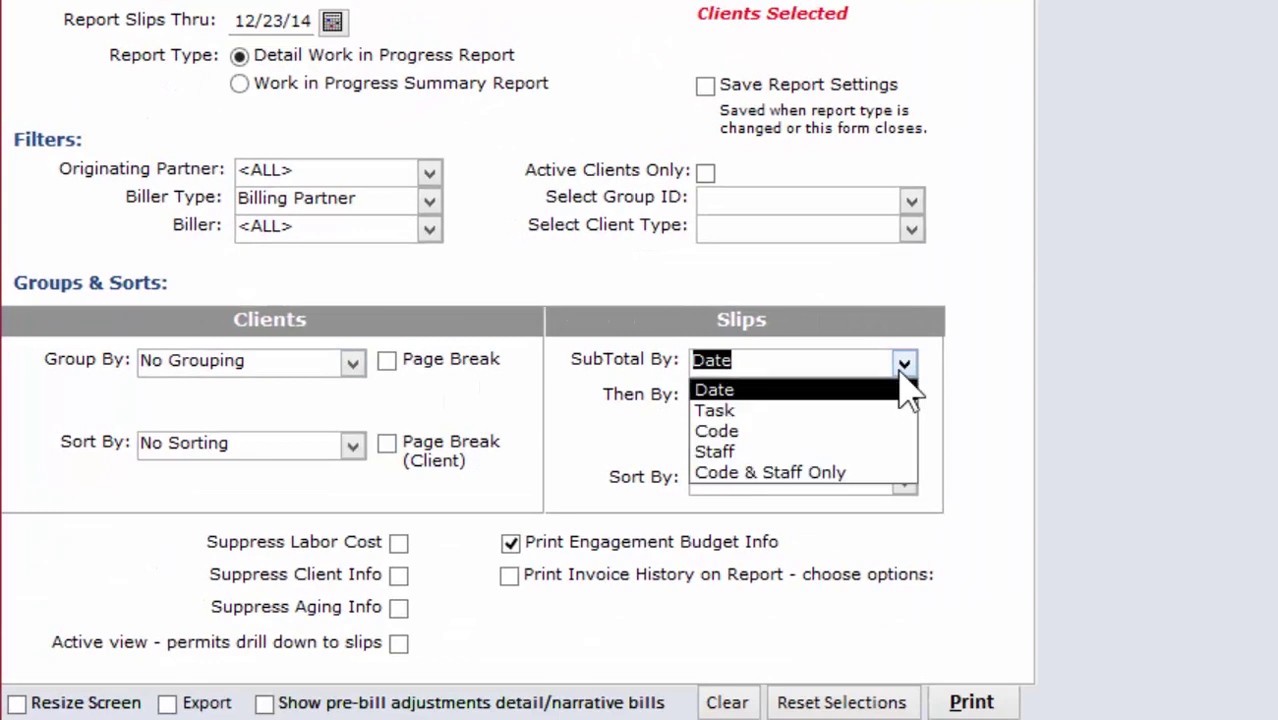
left_click(767, 437)
left_click(948, 702)
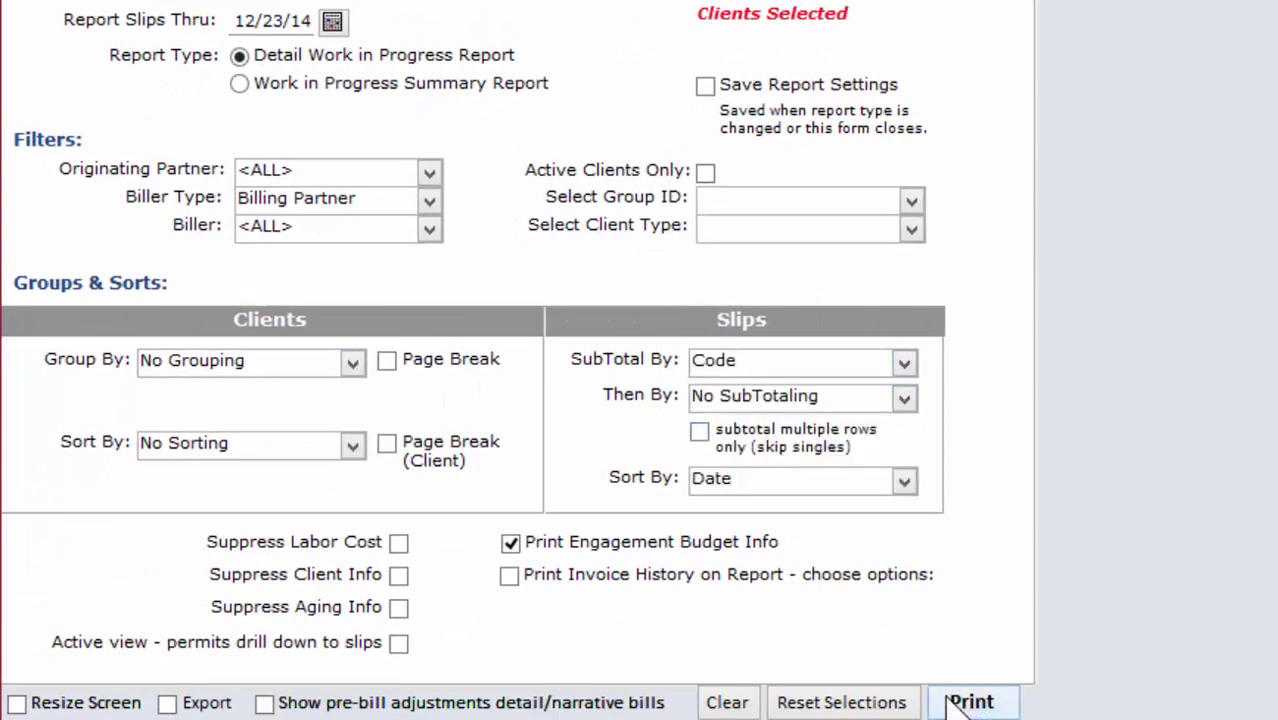
Read through the unbilled slips grouped by work code, and close the report and the pre-billing form
scroll(96, 574, "down", 3)
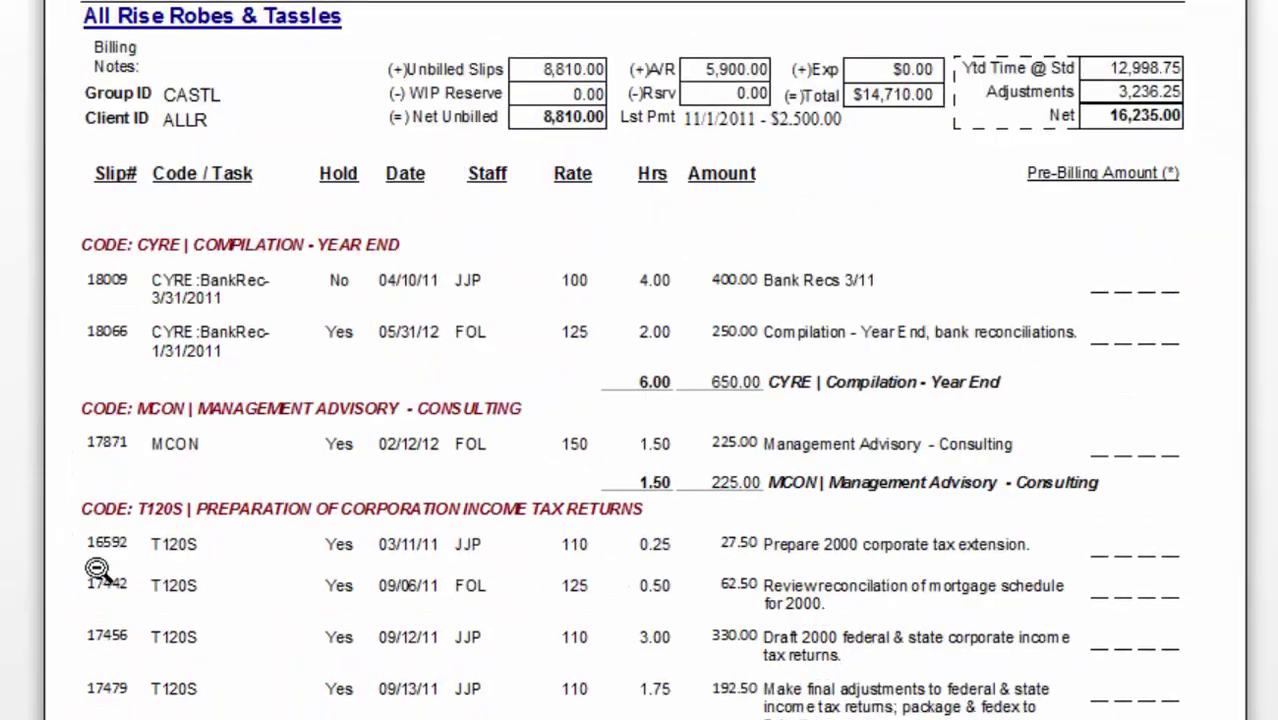
scroll(96, 568, "down", 6)
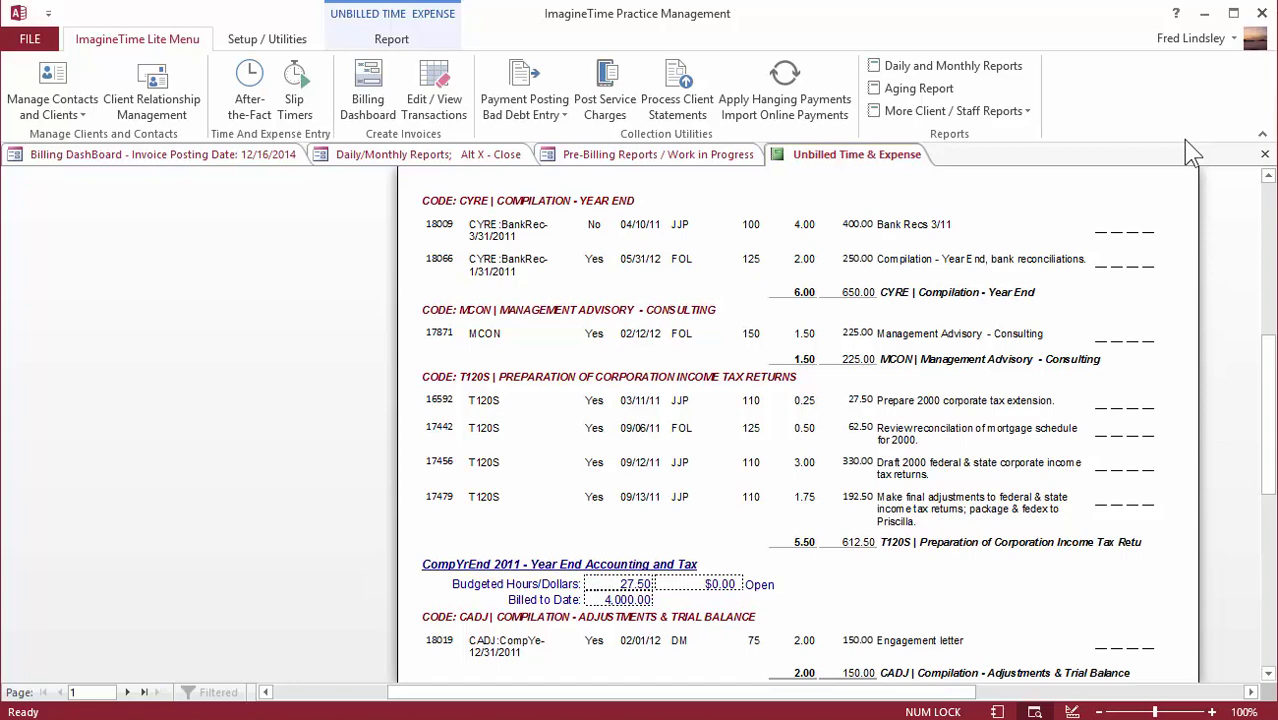
left_click(1265, 155)
left_click(1265, 69)
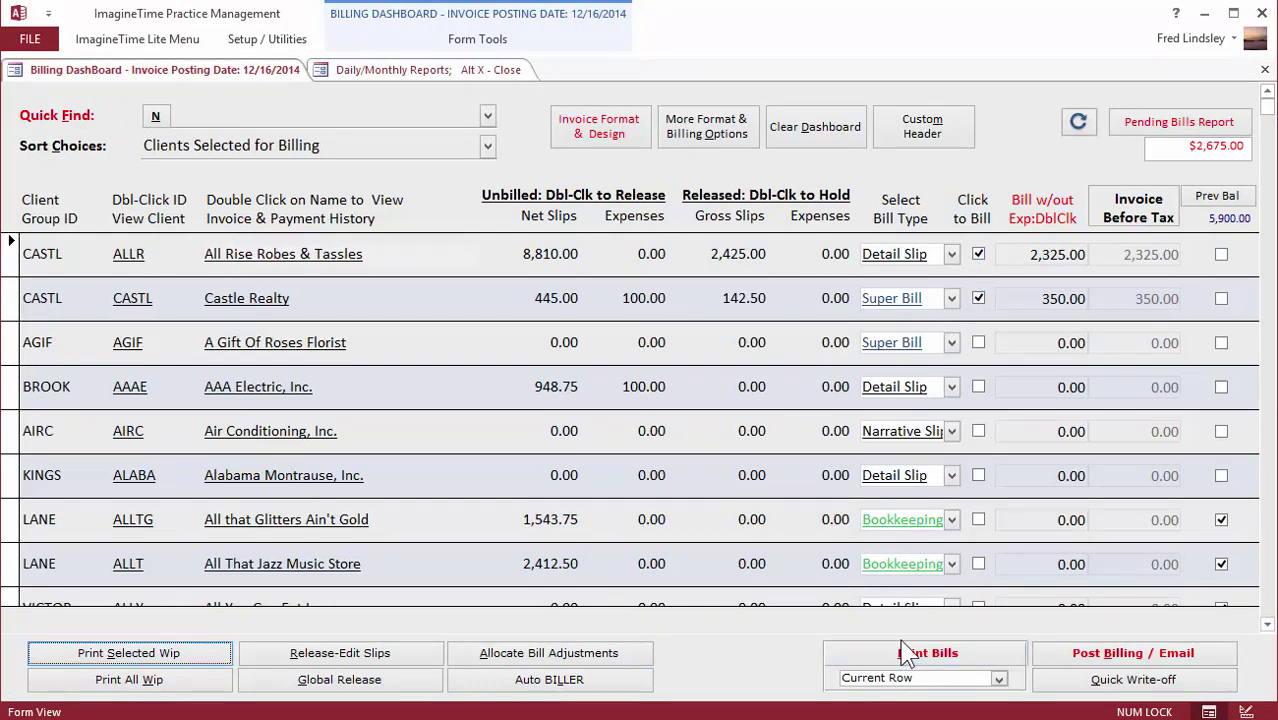
Preview the Detail Slip bill for All Rise Robes & Tassles on screen, read it up close, and close the preview
left_click(882, 254)
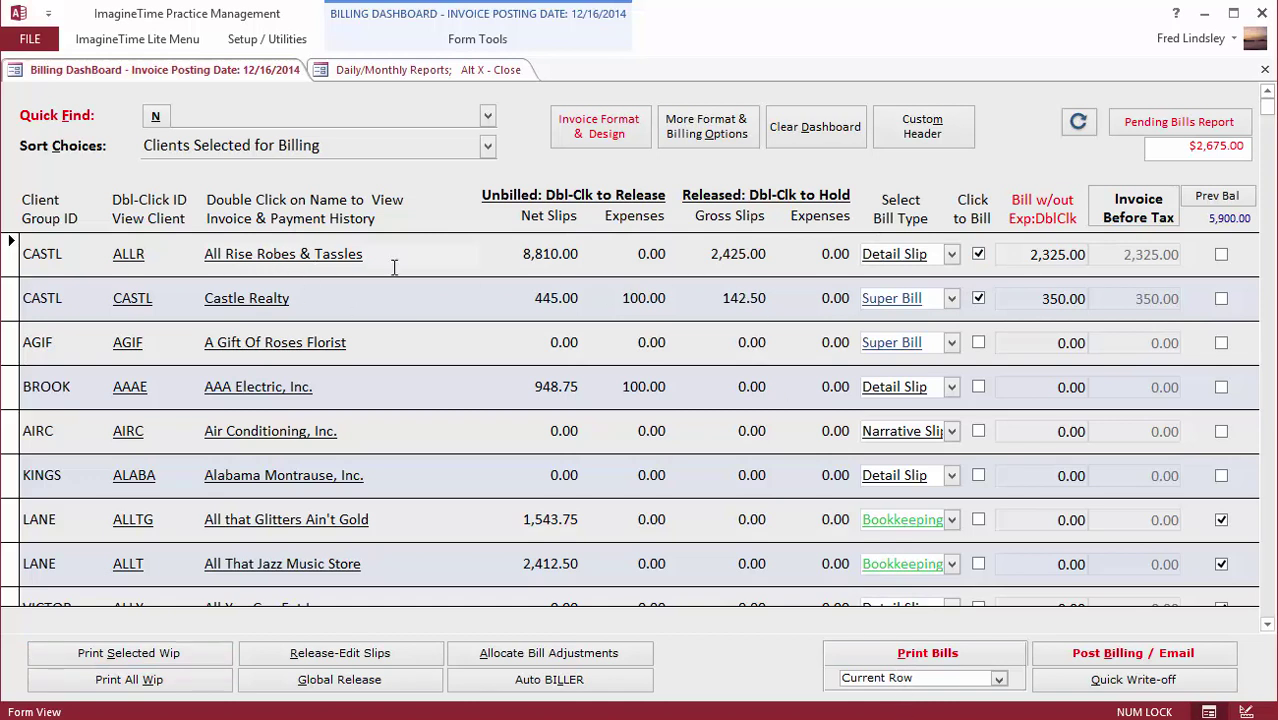
left_click(715, 255)
left_click_drag(717, 256, 770, 256)
left_click(868, 652)
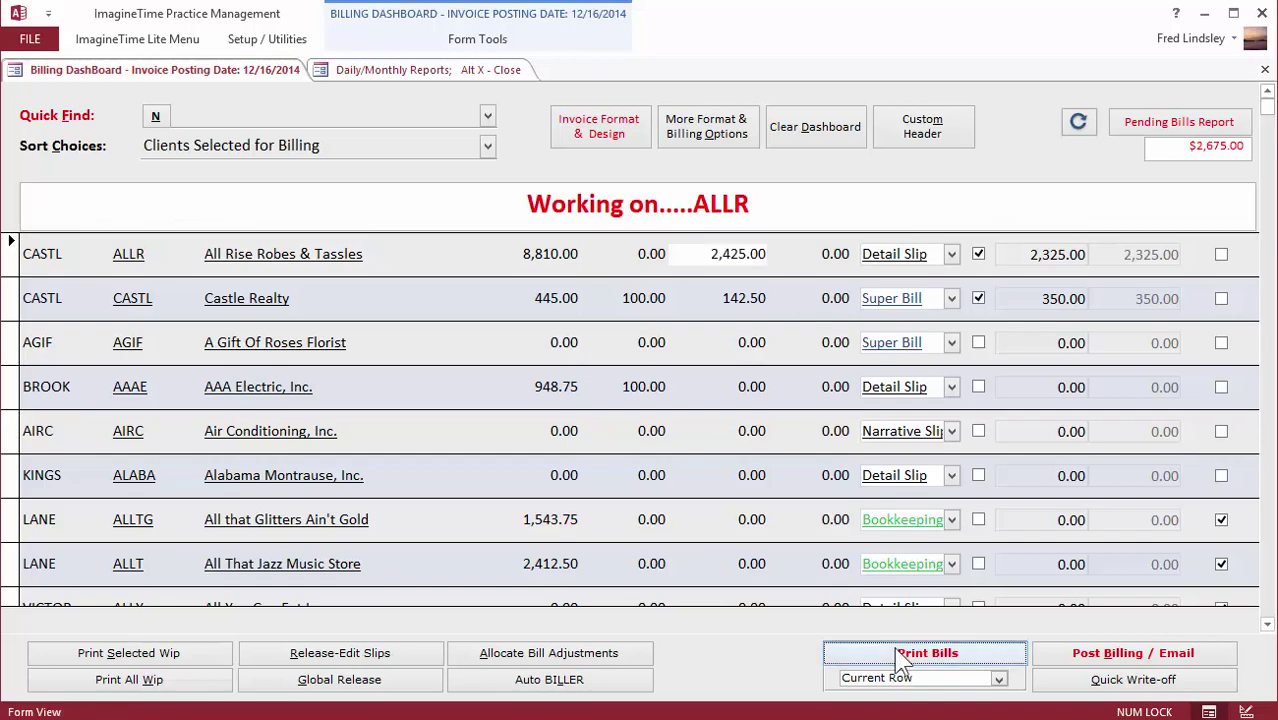
left_click(722, 429)
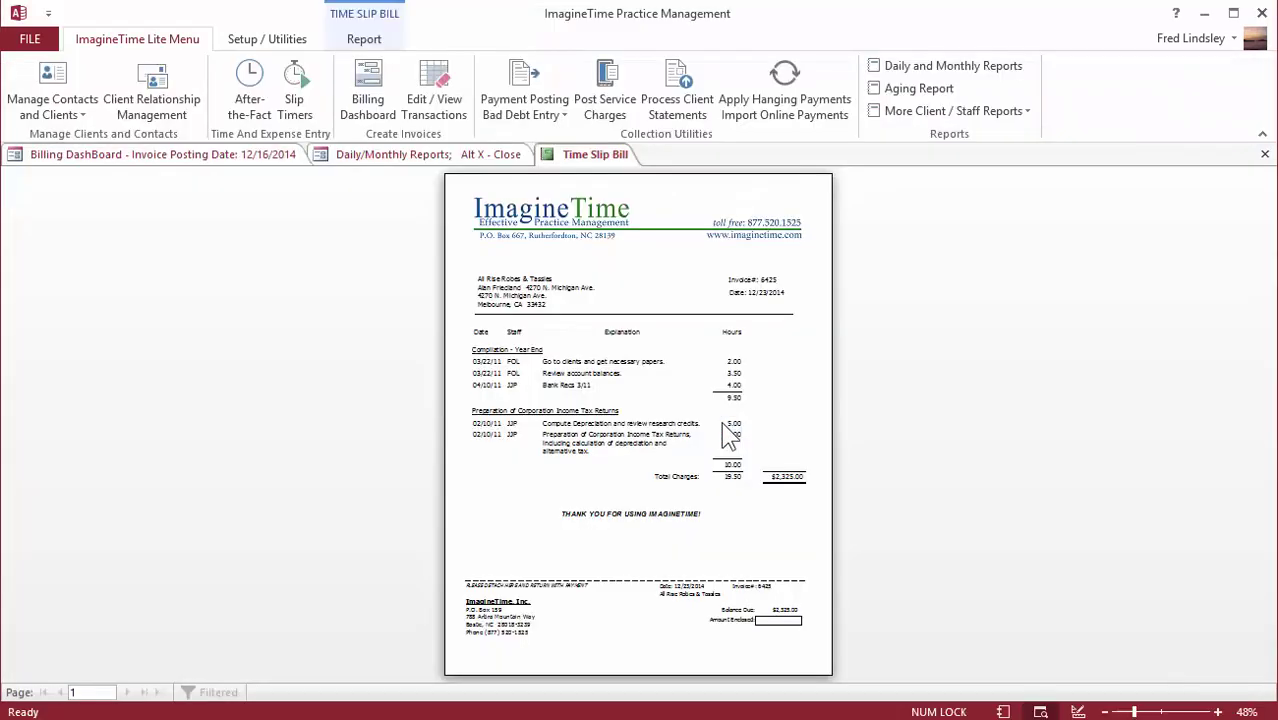
left_click(689, 380)
scroll(688, 292, "up", 1)
scroll(689, 379, "down", 2)
scroll(690, 377, "down", 4)
left_click(1265, 153)
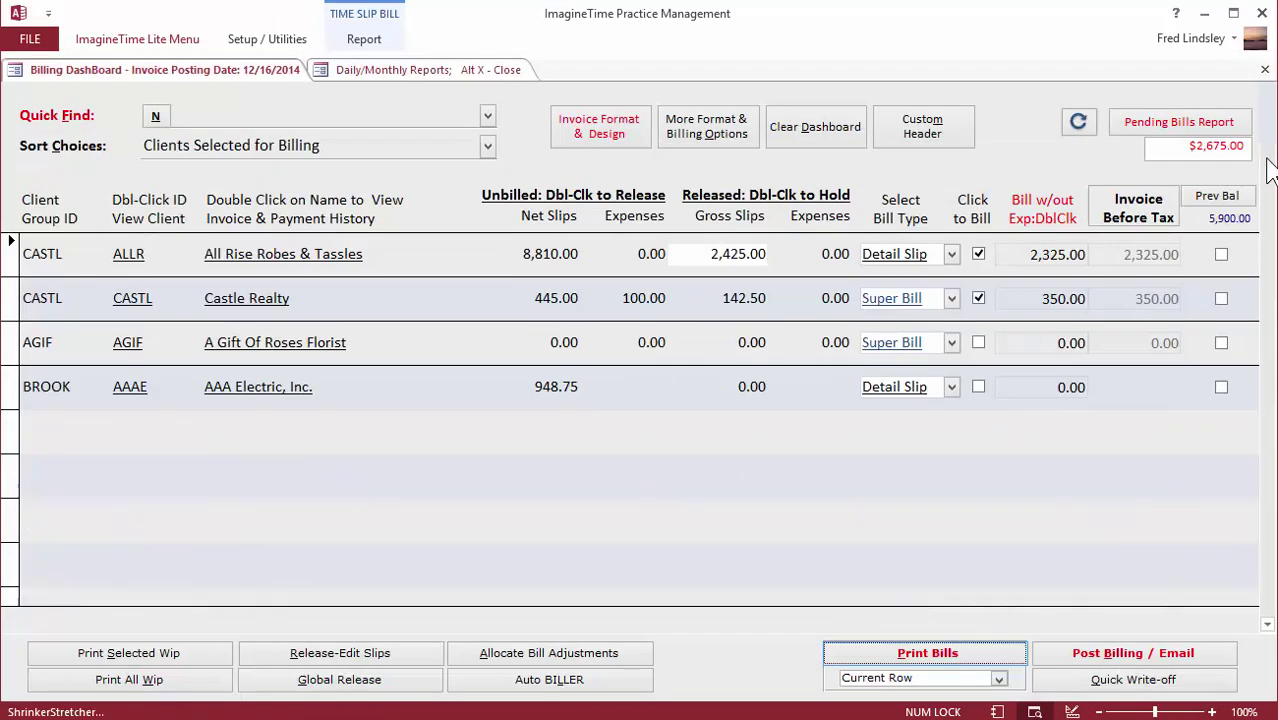
Preview the Super Bill for Castle Realty on screen, read it from charges to remittance stub, and close the preview
left_click(916, 299)
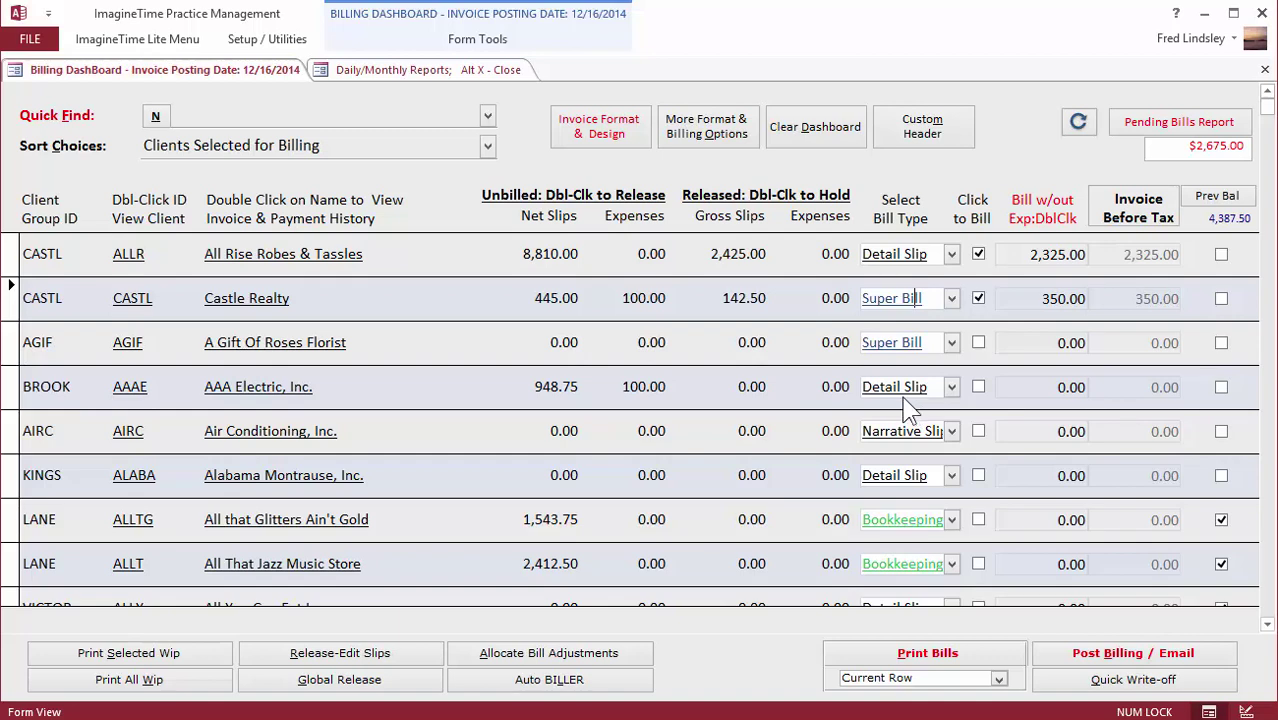
left_click(866, 662)
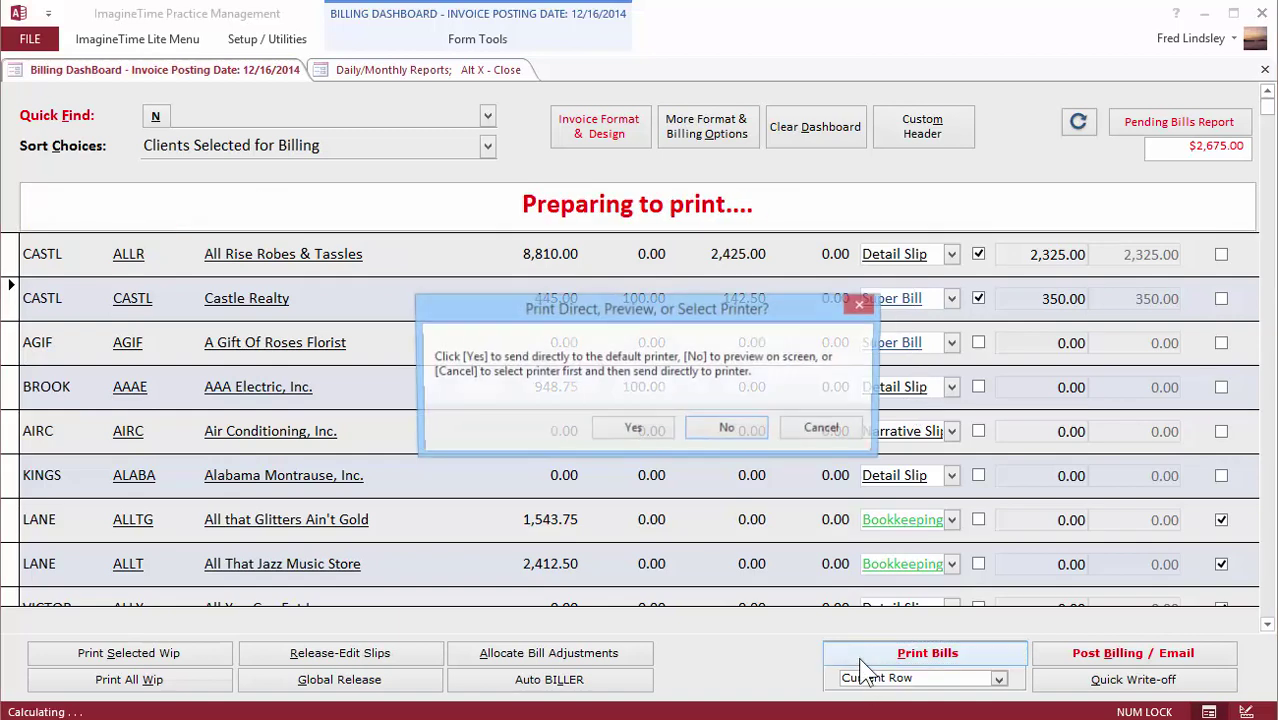
left_click(729, 430)
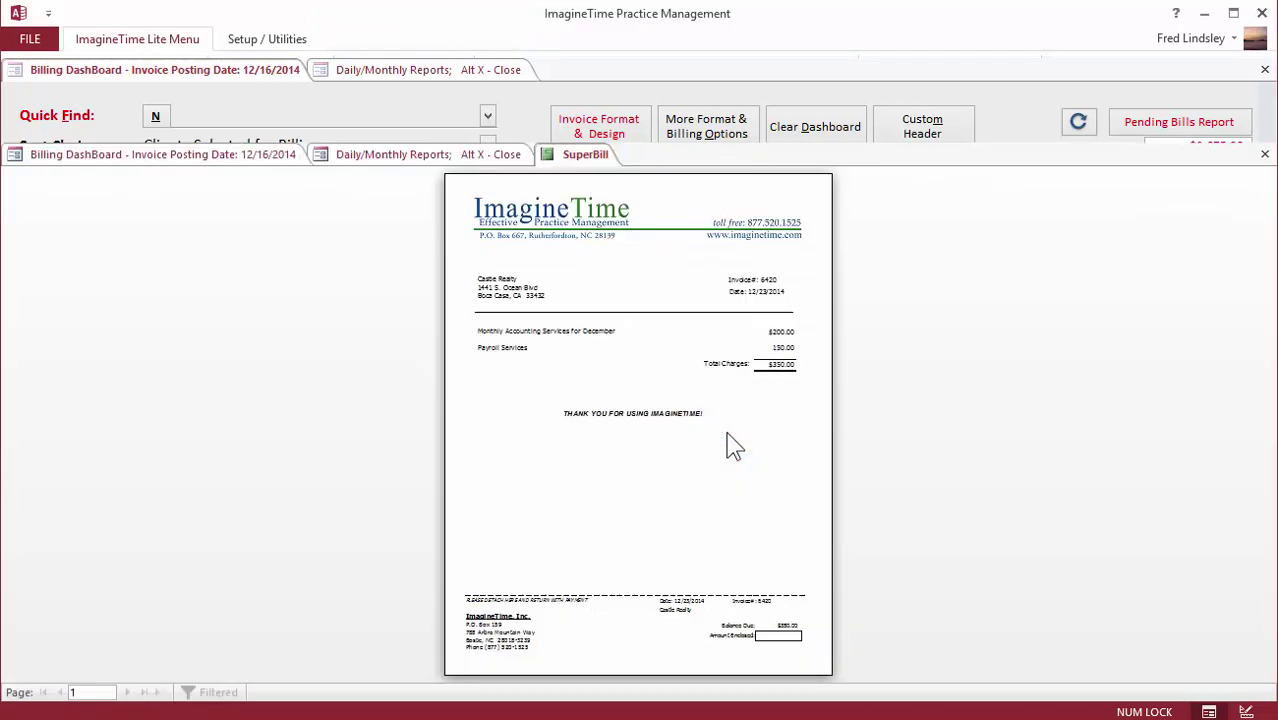
left_click(693, 296)
scroll(571, 317, "up", 1)
scroll(571, 317, "down", 3)
scroll(571, 317, "down", 5)
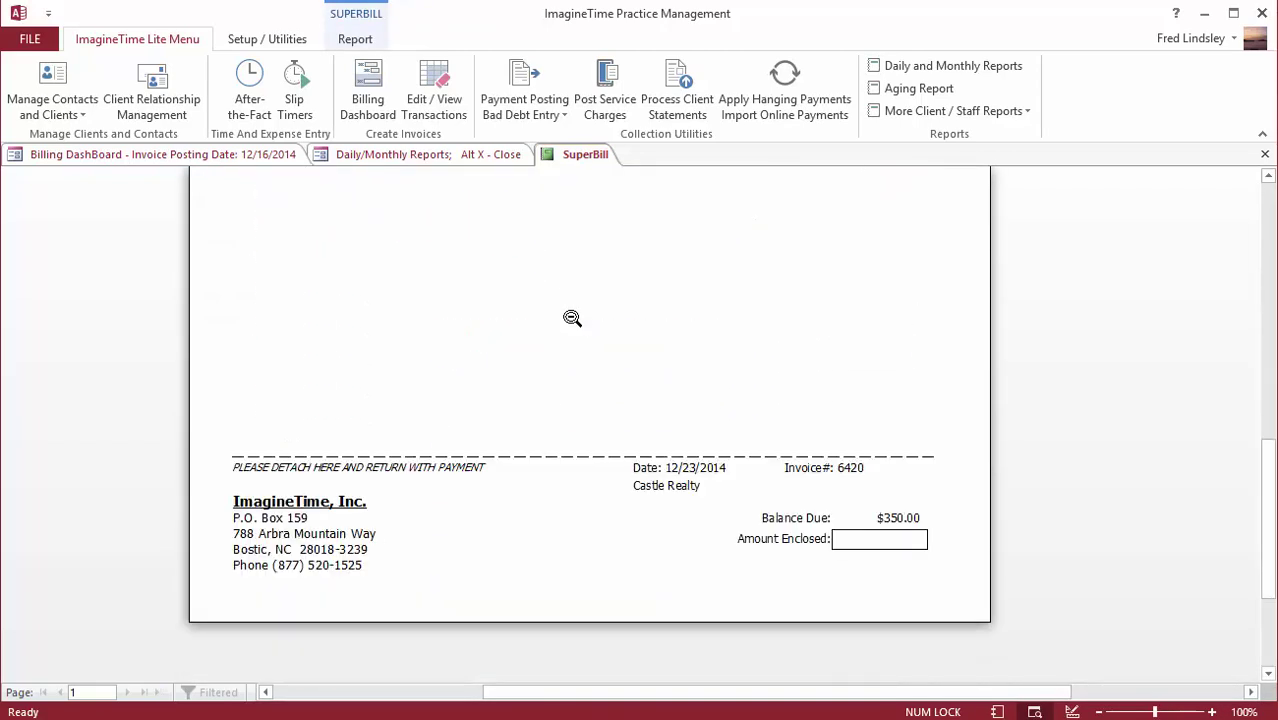
scroll(571, 317, "up", 5)
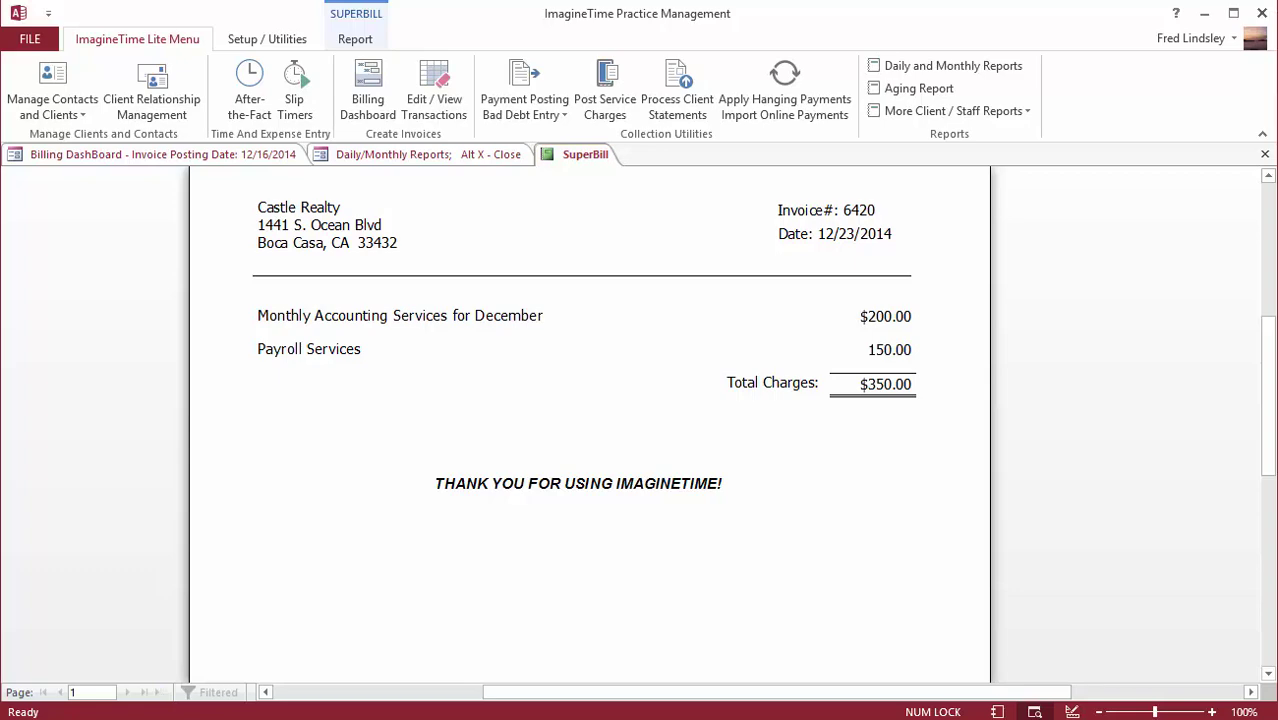
left_click(1265, 155)
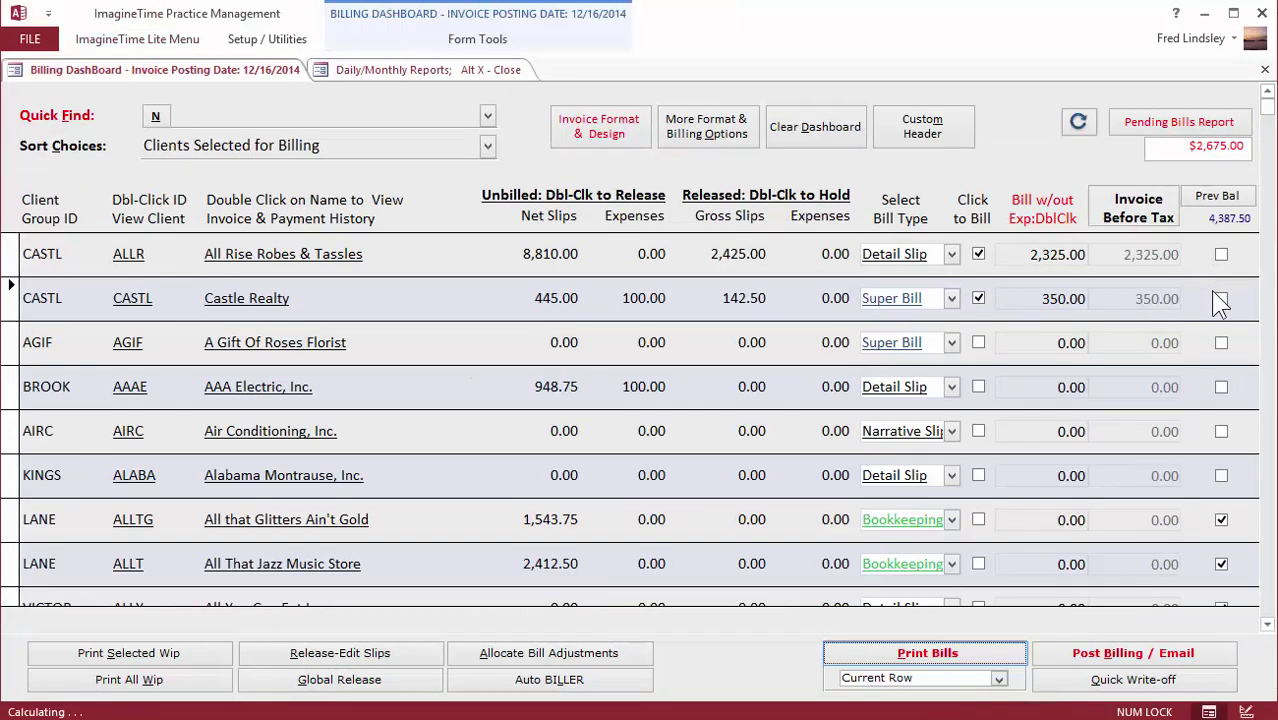
Include the previous balance on Castle Realty's bill, preview the bill on screen, and close the preview
left_click(1222, 299)
left_click(932, 653)
left_click(727, 429)
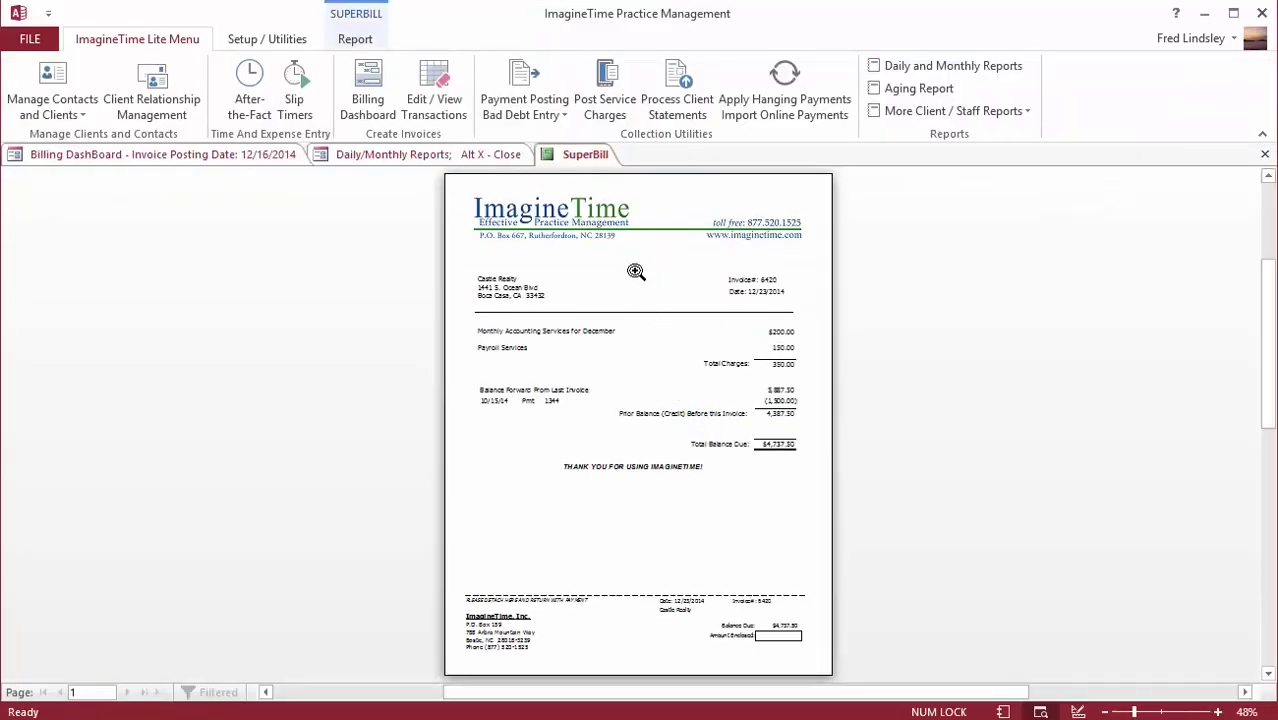
left_click(636, 271)
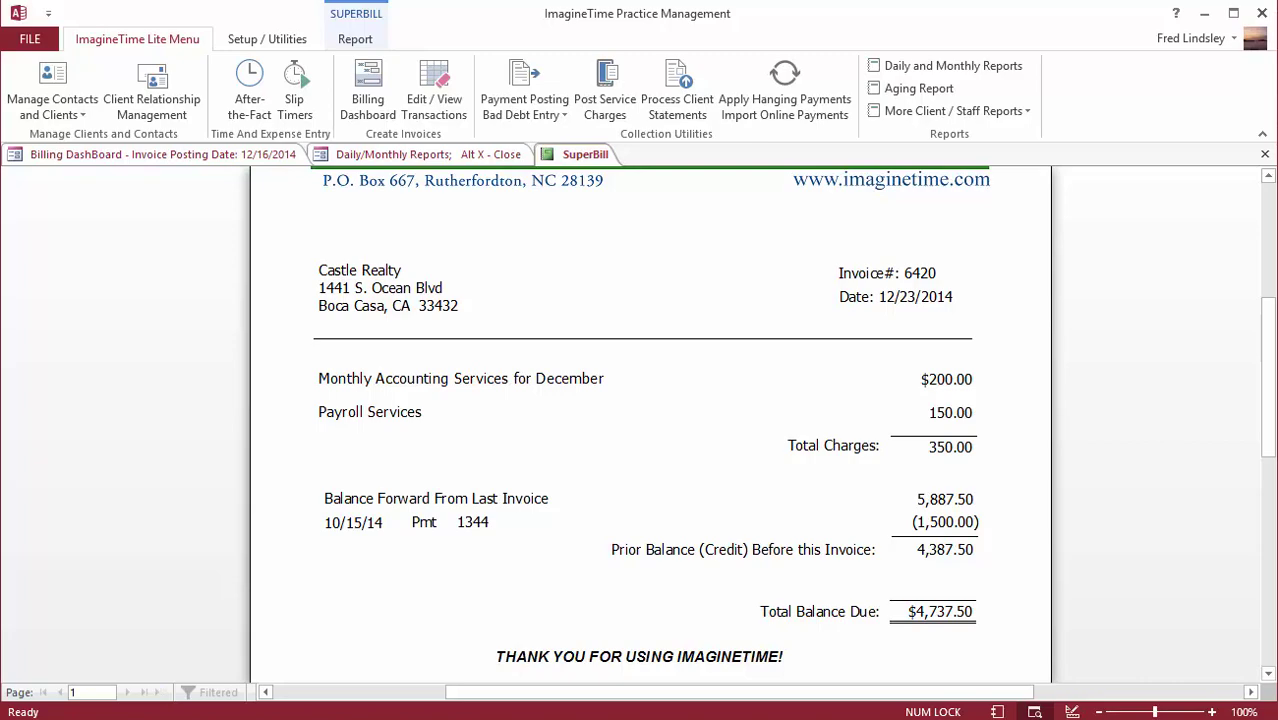
left_click(1265, 154)
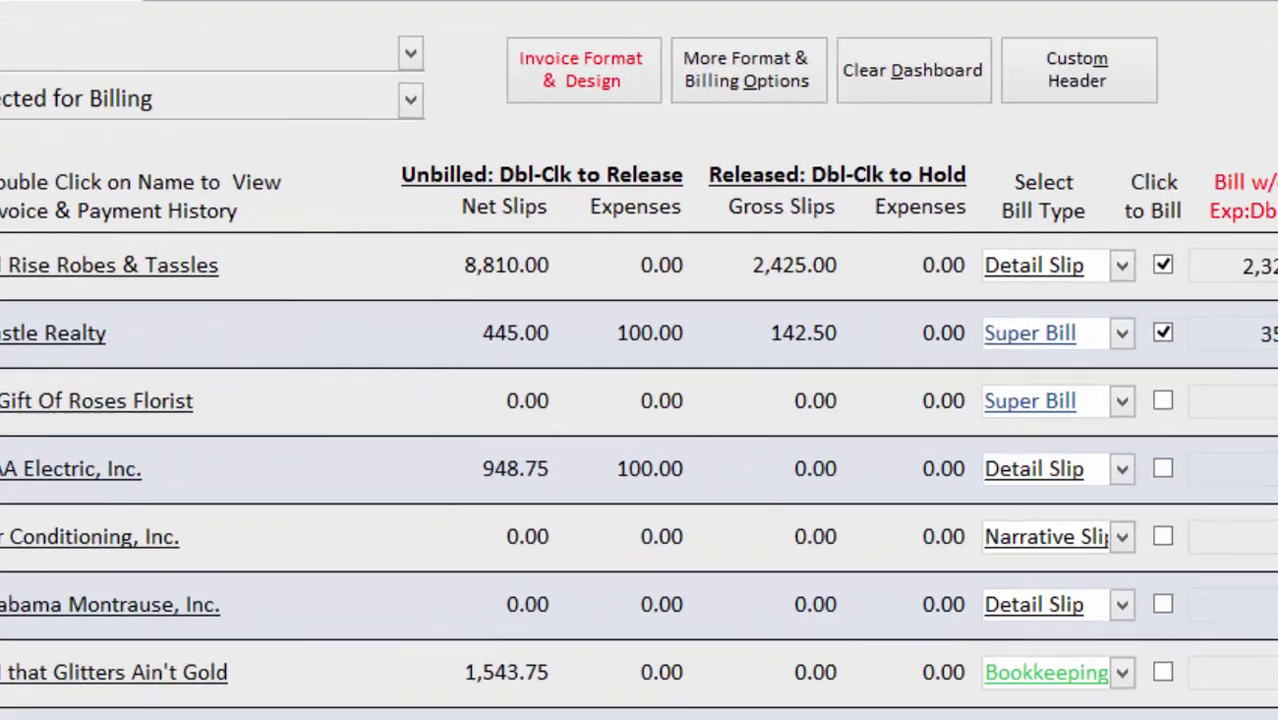
Load Super Bills of the Monthly type into the dashboard with the Auto-Biller, without autofilling them
left_click(553, 681)
left_click(514, 338)
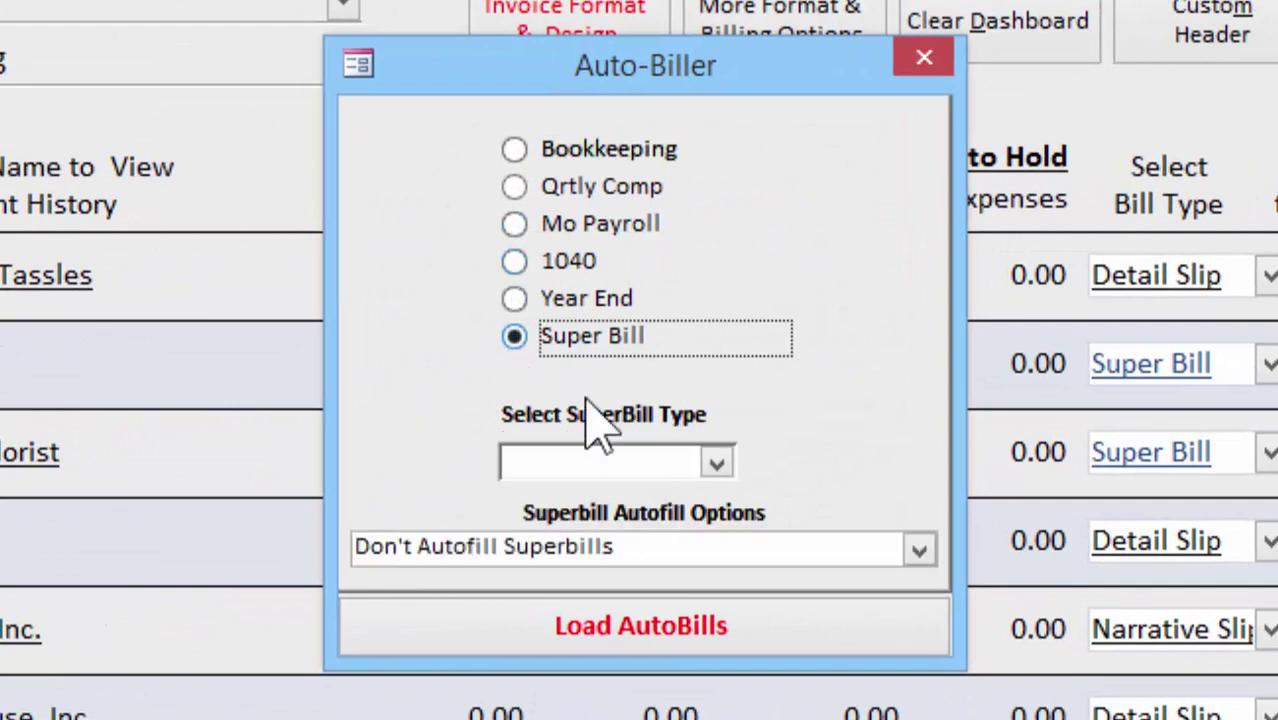
left_click(716, 463)
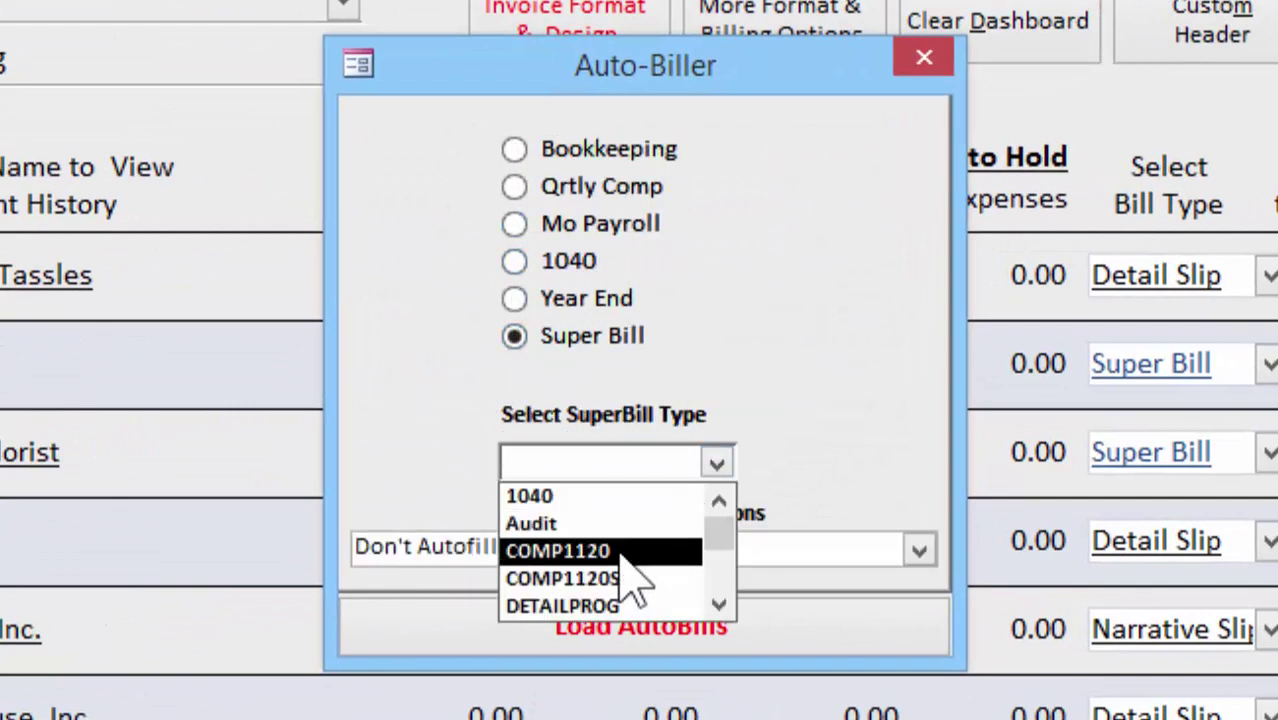
scroll(622, 551, "down", 1)
left_click(592, 551)
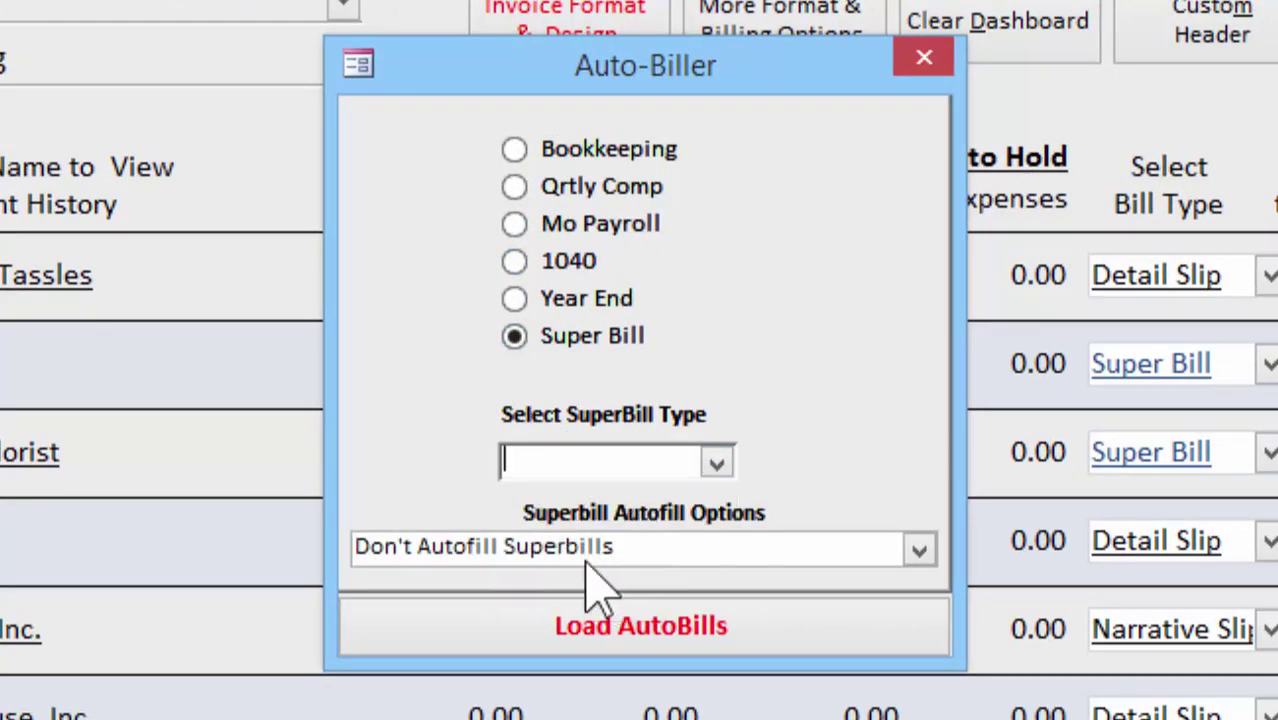
left_click(600, 640)
left_click(747, 608)
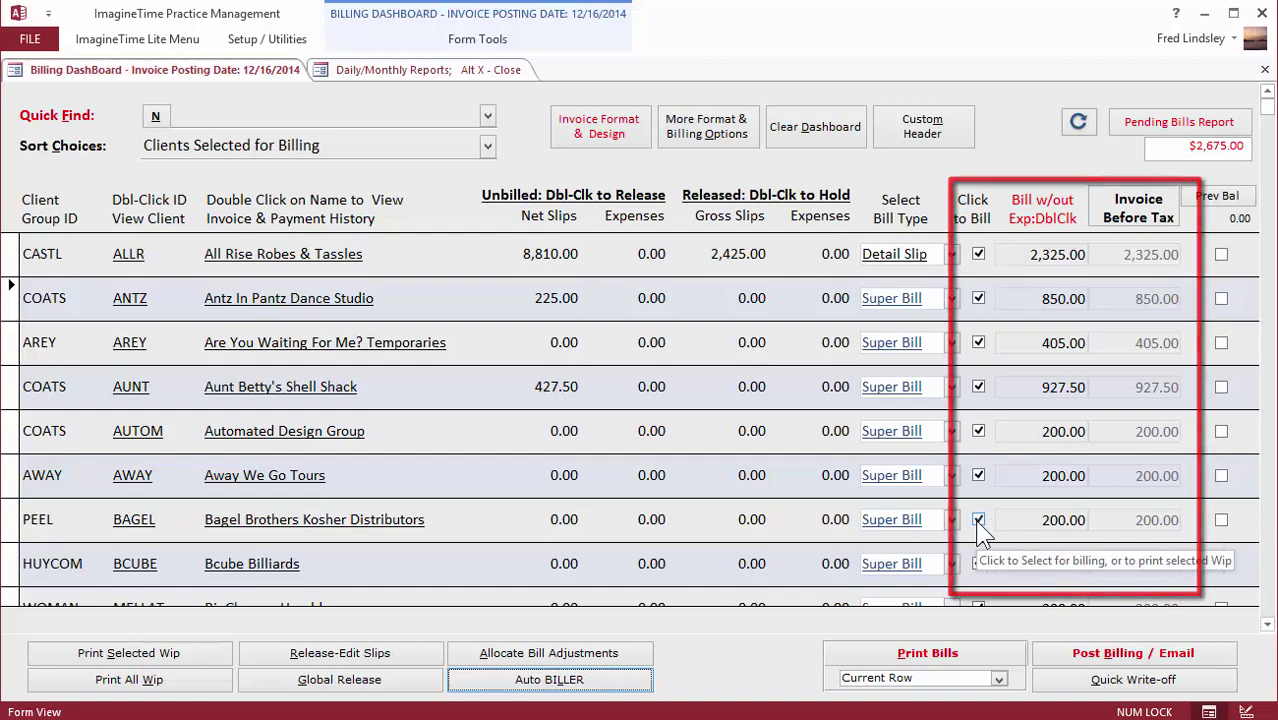
Set the monthly accounting services amount on Automated Design Group's Super Bill to 150 and close its setup
left_click(897, 433)
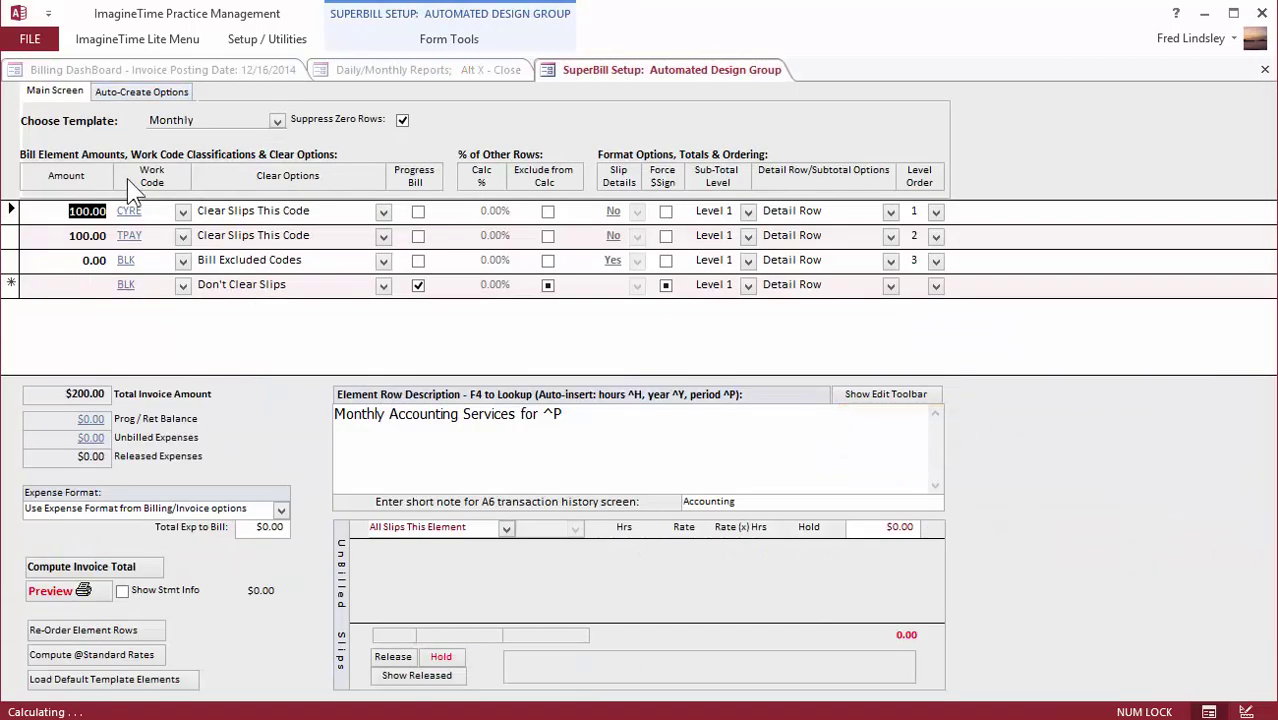
type("150")
key("Tab")
left_click(1265, 71)
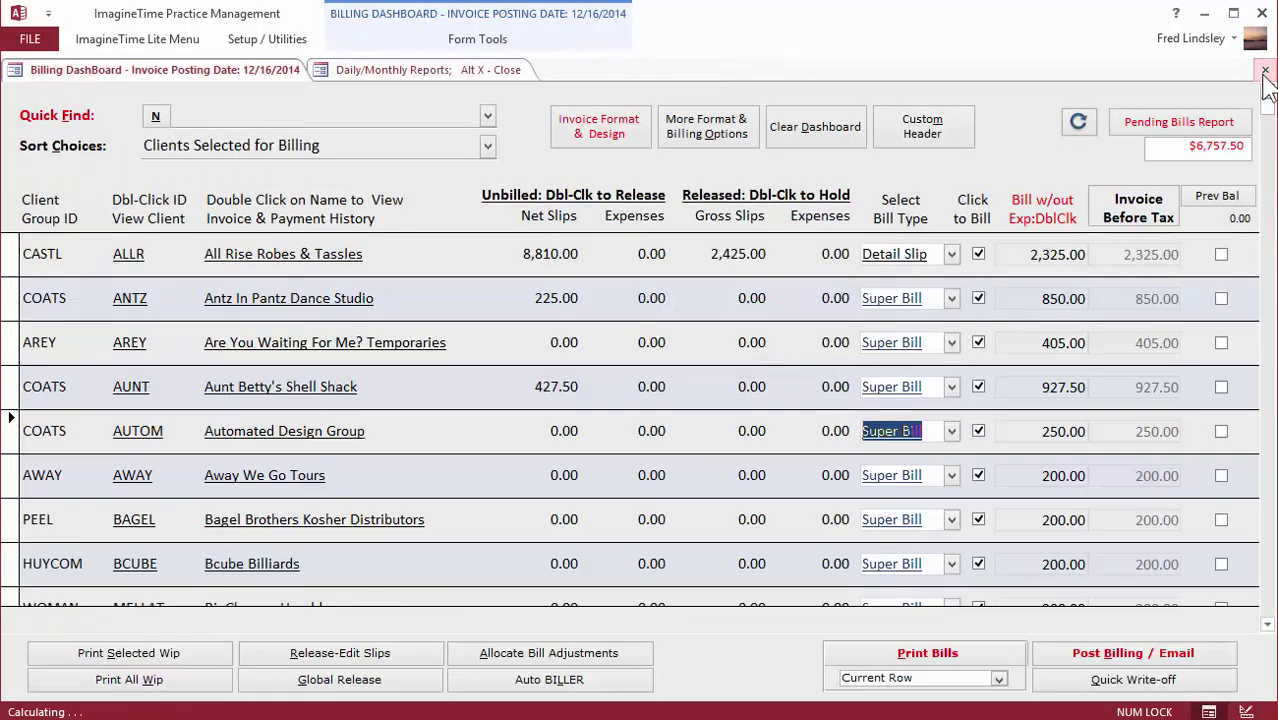
Preview Automated Design Group's bill on screen, close it, and check the bill printing scope options, keeping Current Row
left_click(868, 655)
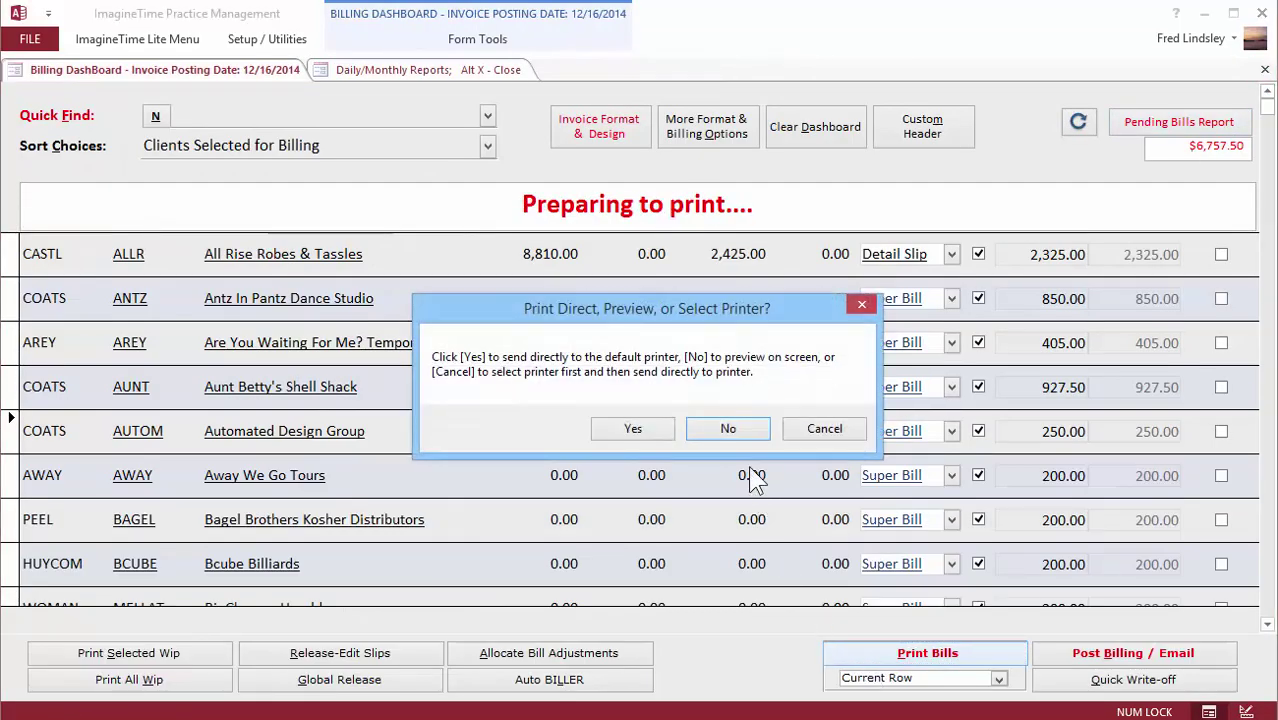
left_click(727, 430)
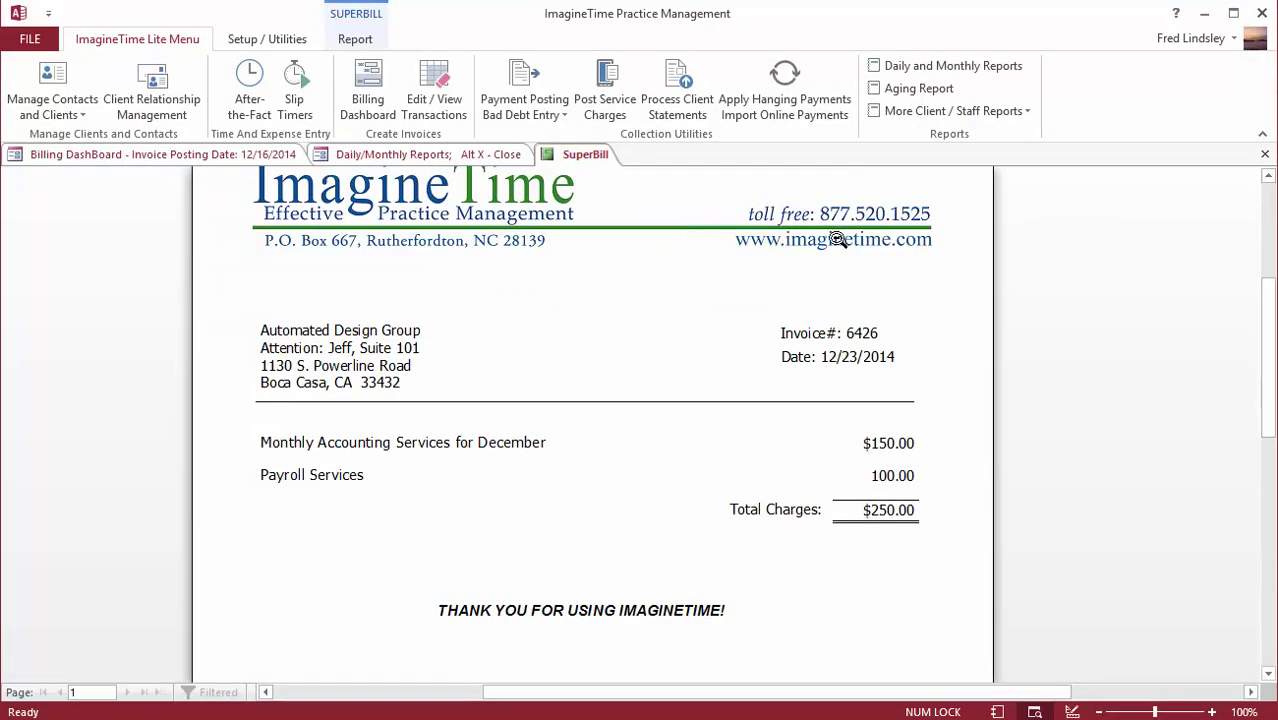
left_click(1265, 154)
left_click(998, 679)
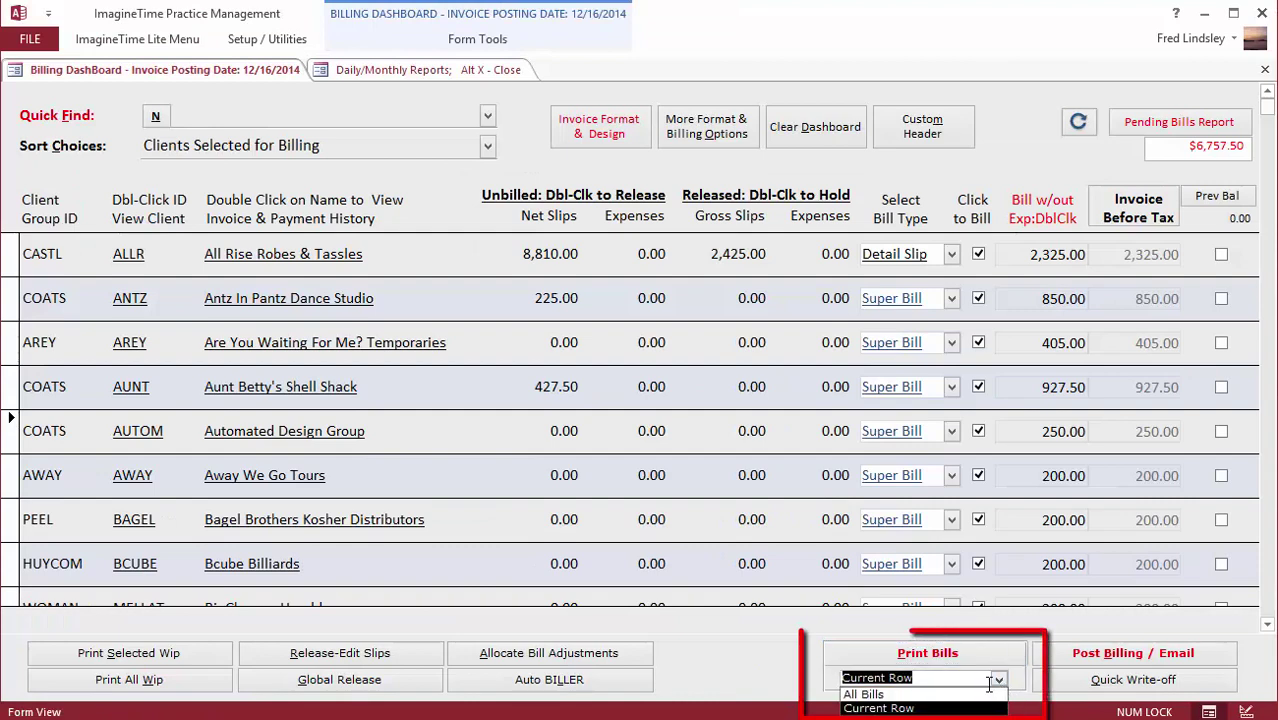
left_click(980, 709)
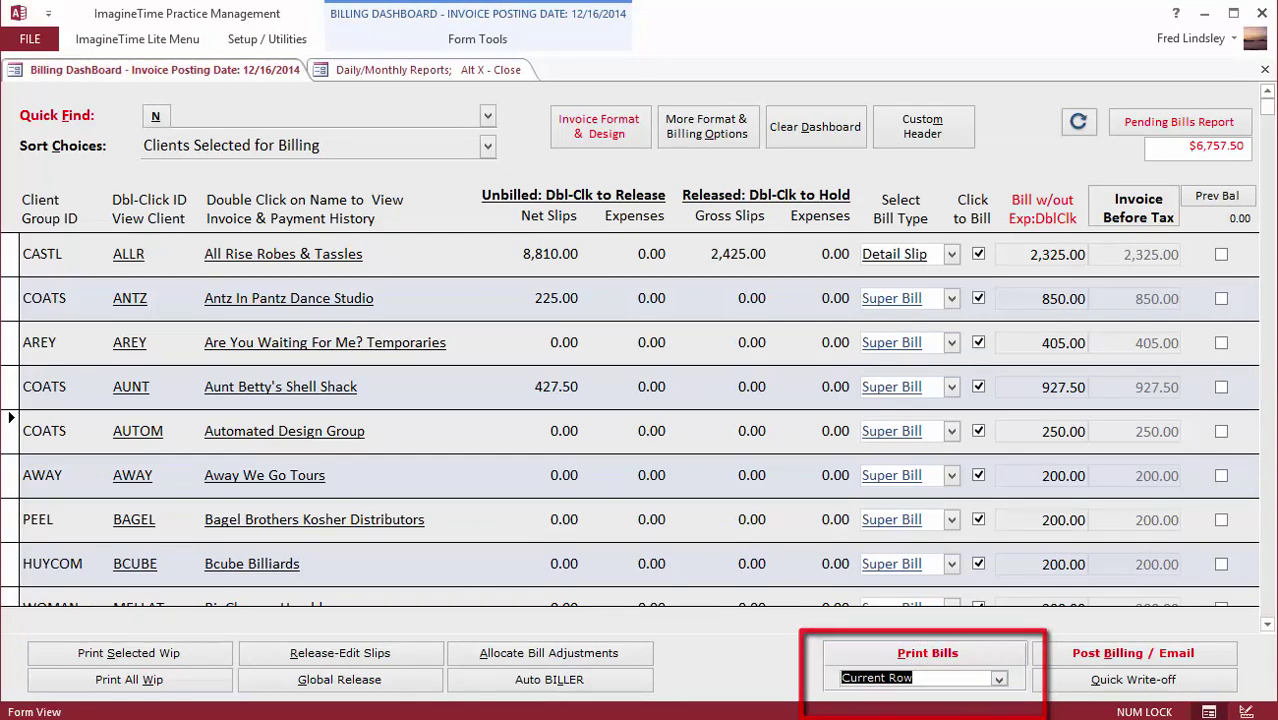
Clear the billing dashboard for all clients and all billers, and find Castle Realty in the client list
left_click(815, 145)
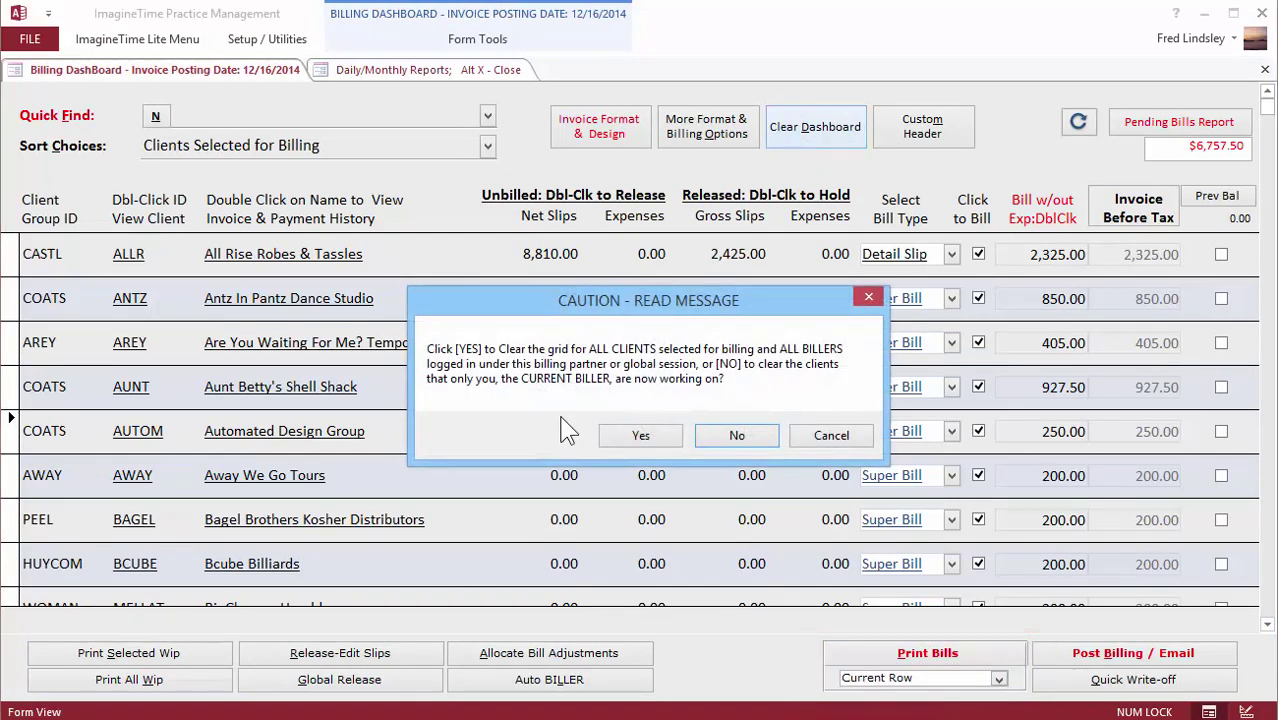
left_click(622, 442)
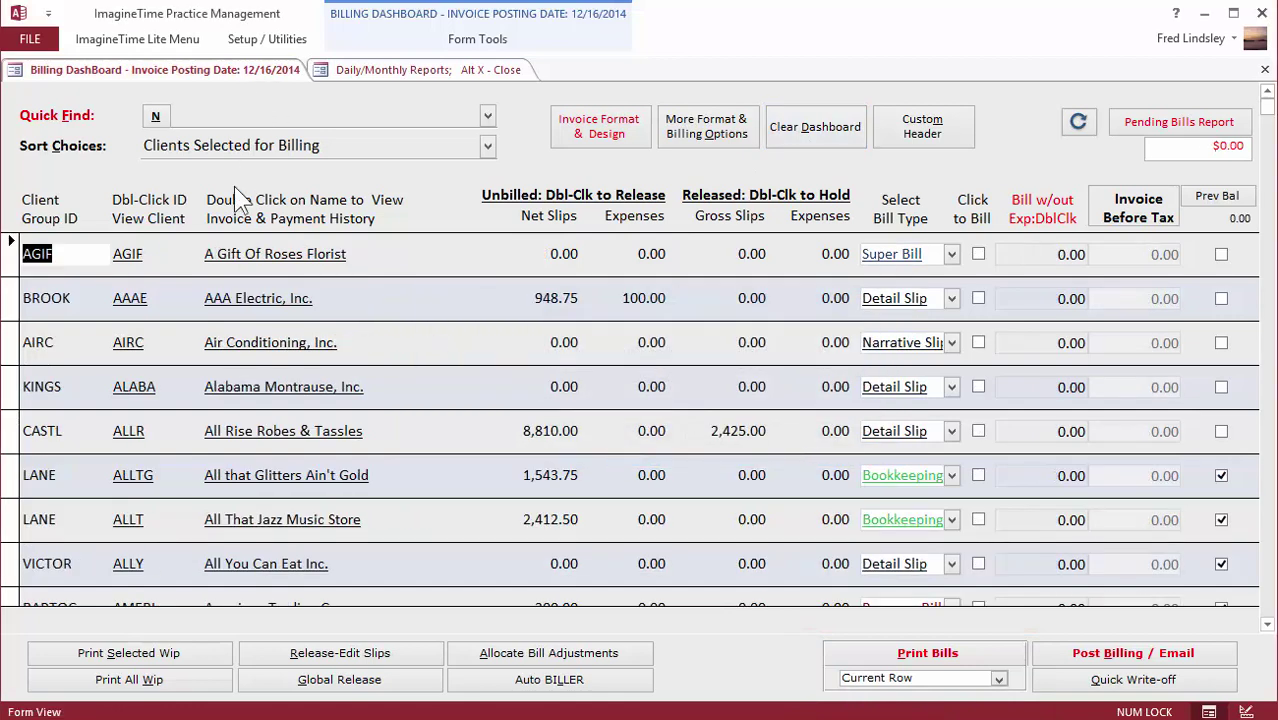
type("castle Realty")
key("Return")
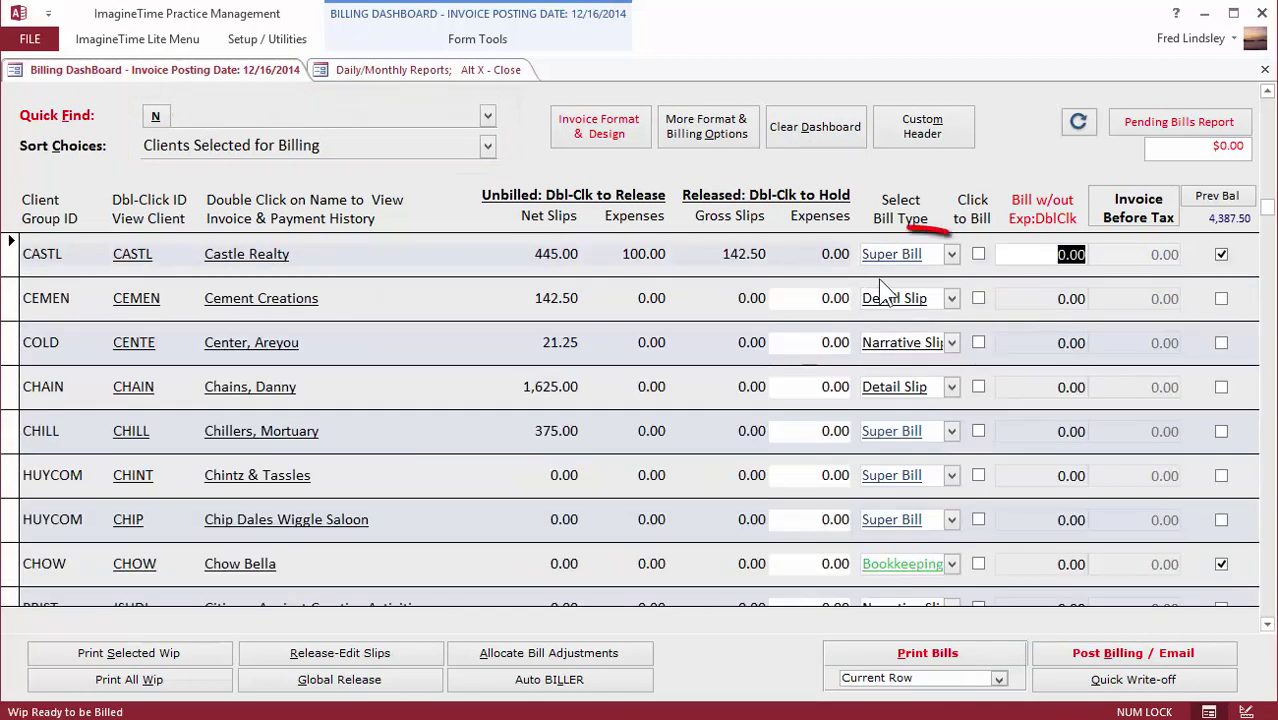
Open Castle Realty's Super Bill setup and choose the COMP1120S template
left_click(892, 256)
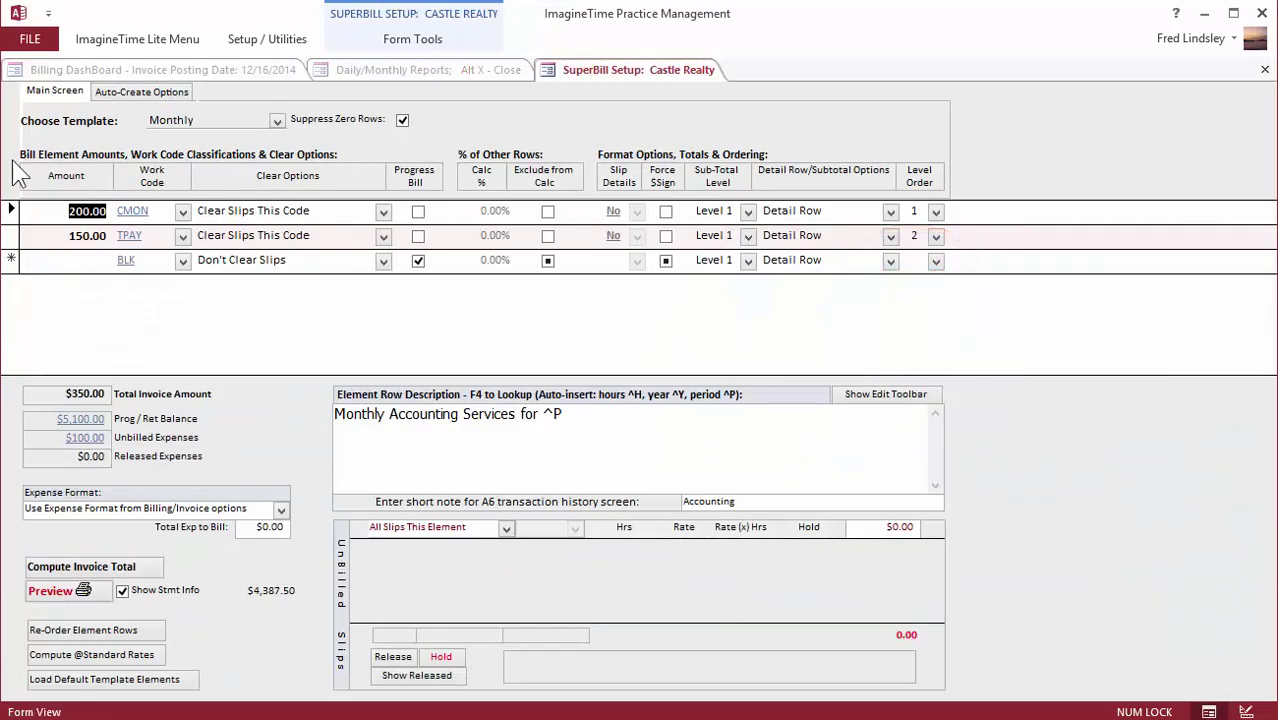
left_click(278, 121)
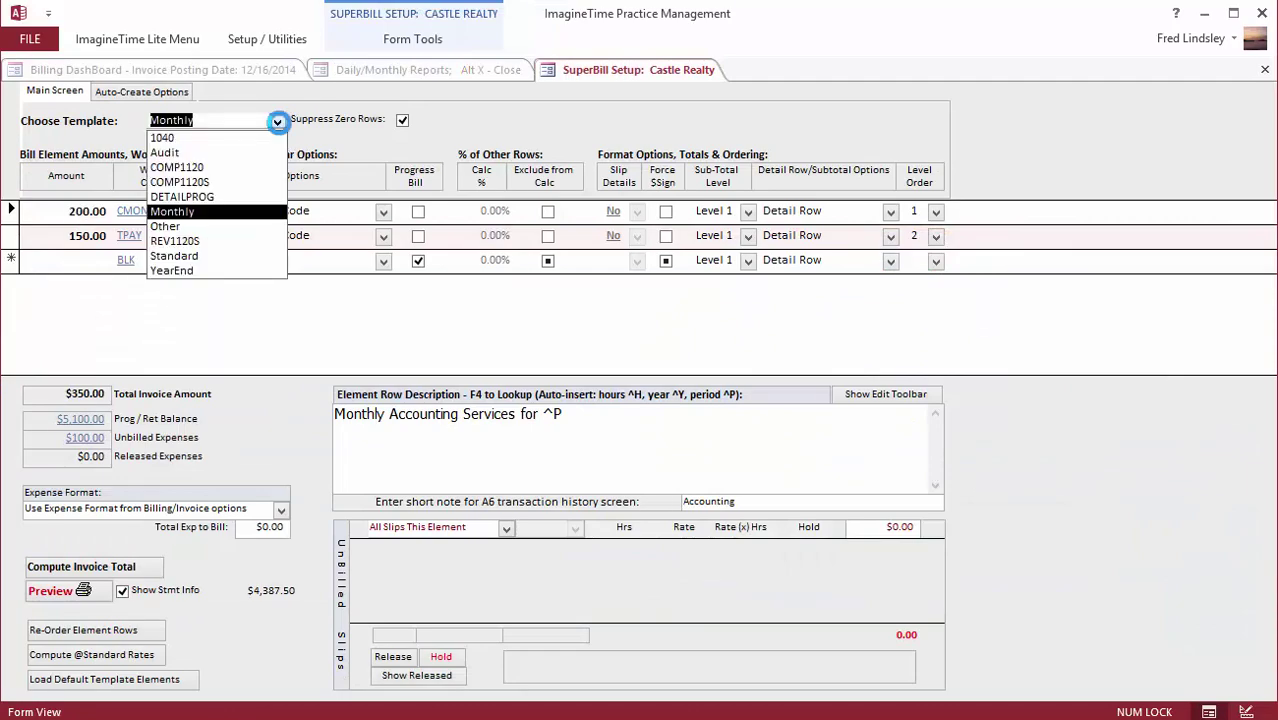
left_click(227, 183)
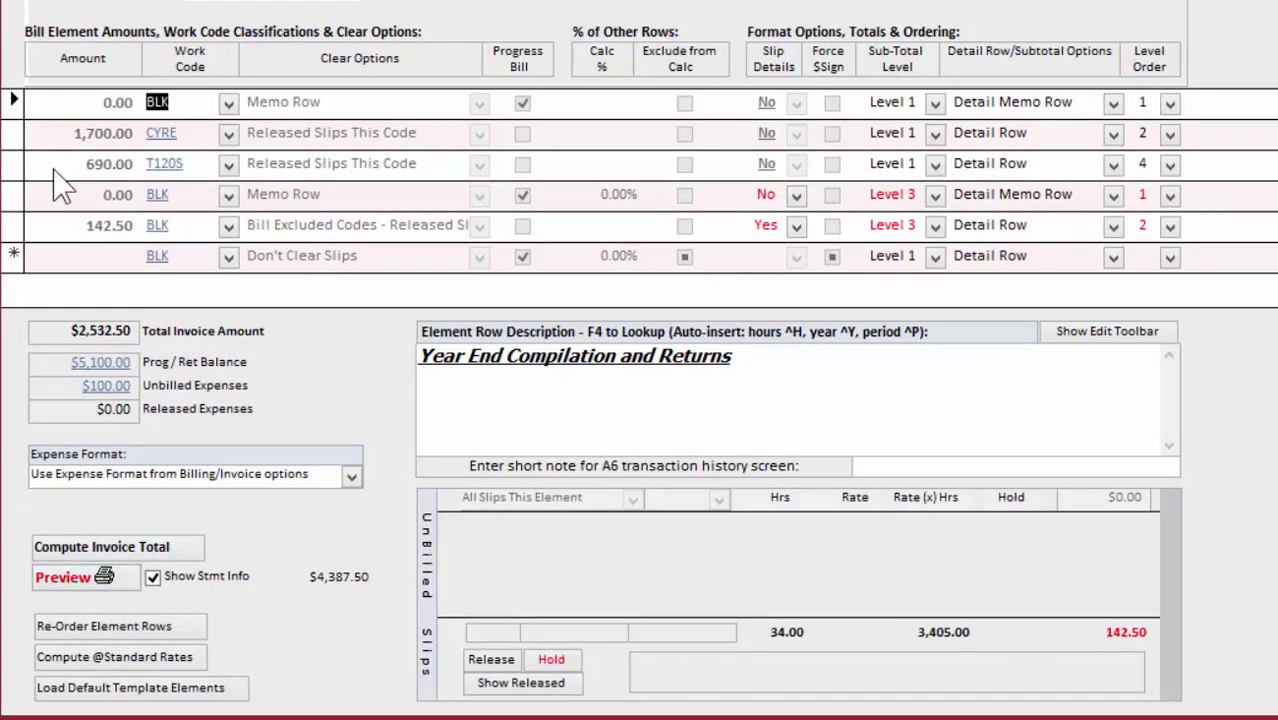
Check the descriptions and unbilled slips behind the CYRE and T120S rows of Castle Realty's Super Bill
left_click(27, 141)
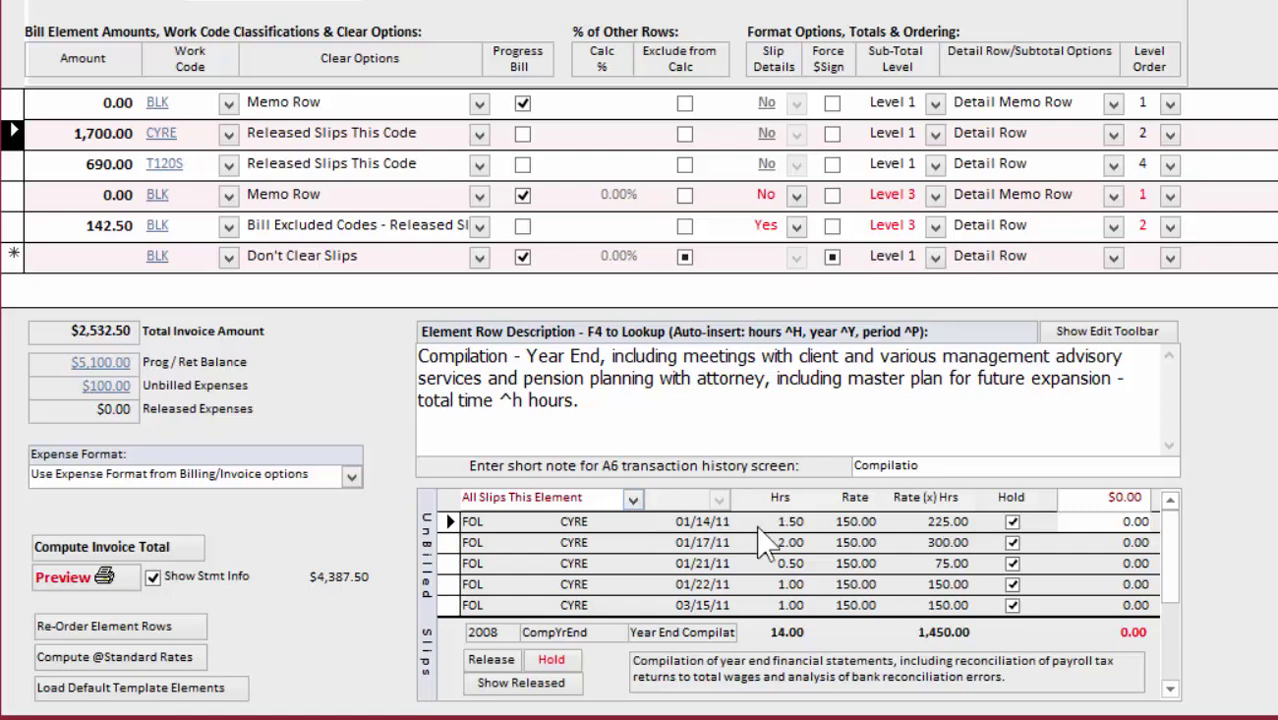
left_click(61, 137)
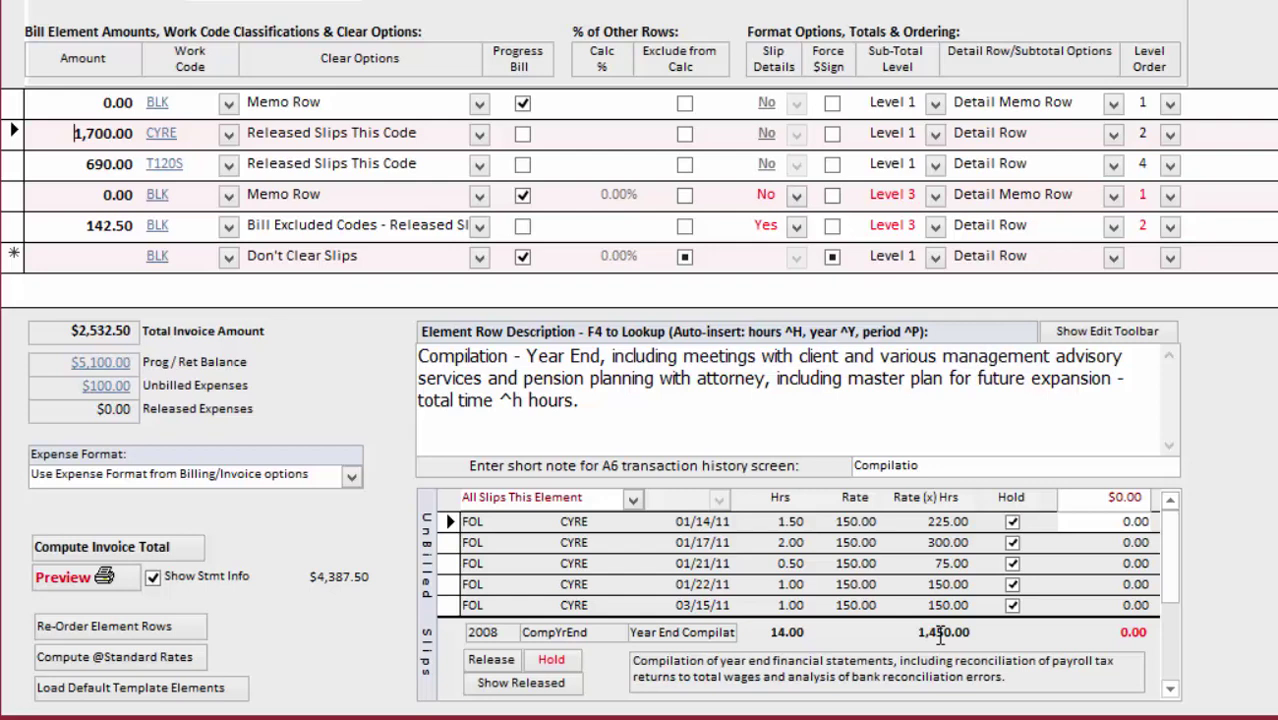
left_click(104, 164)
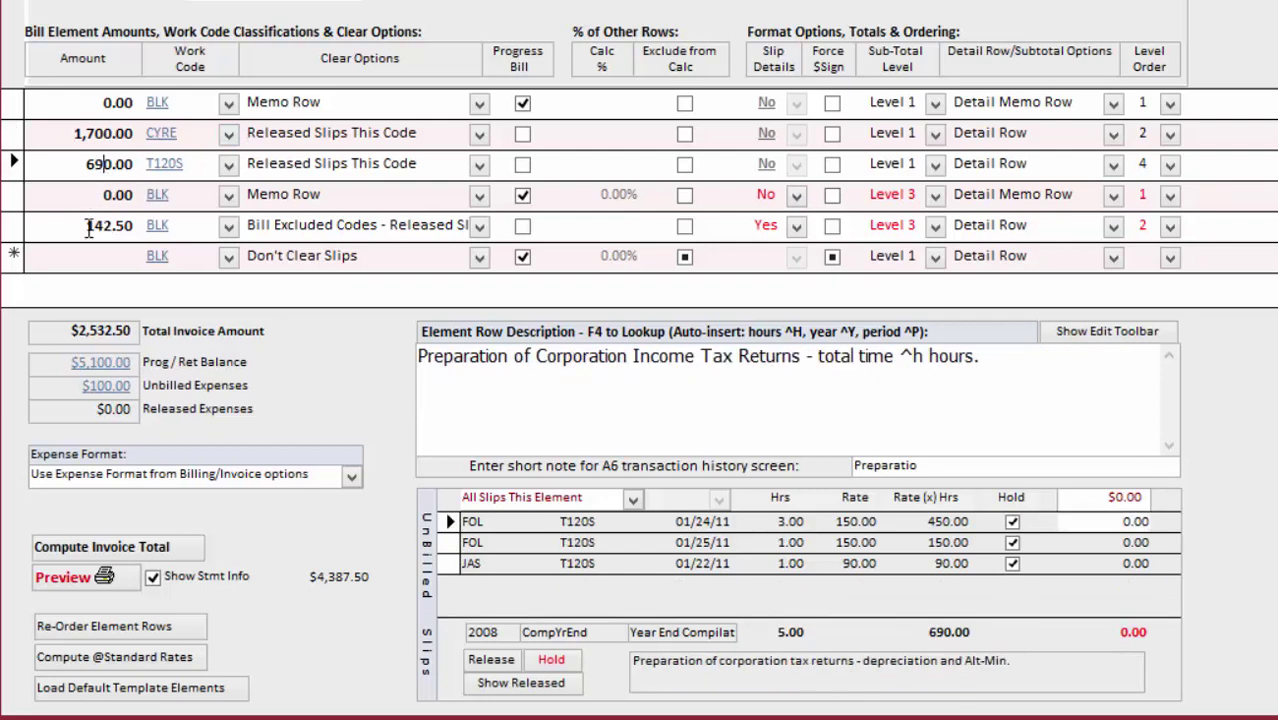
Preview Castle Realty's COMP1120S bill on screen, read it through to the payment stub, and close the preview
left_click(68, 578)
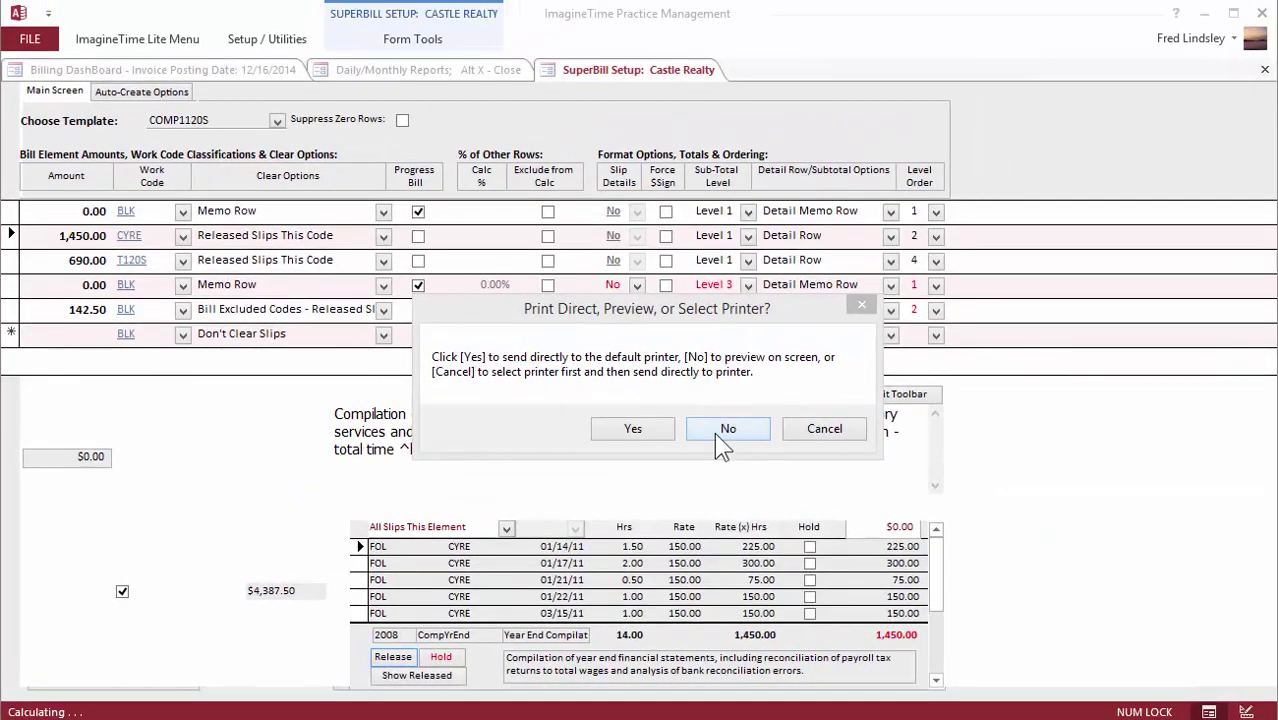
left_click(716, 434)
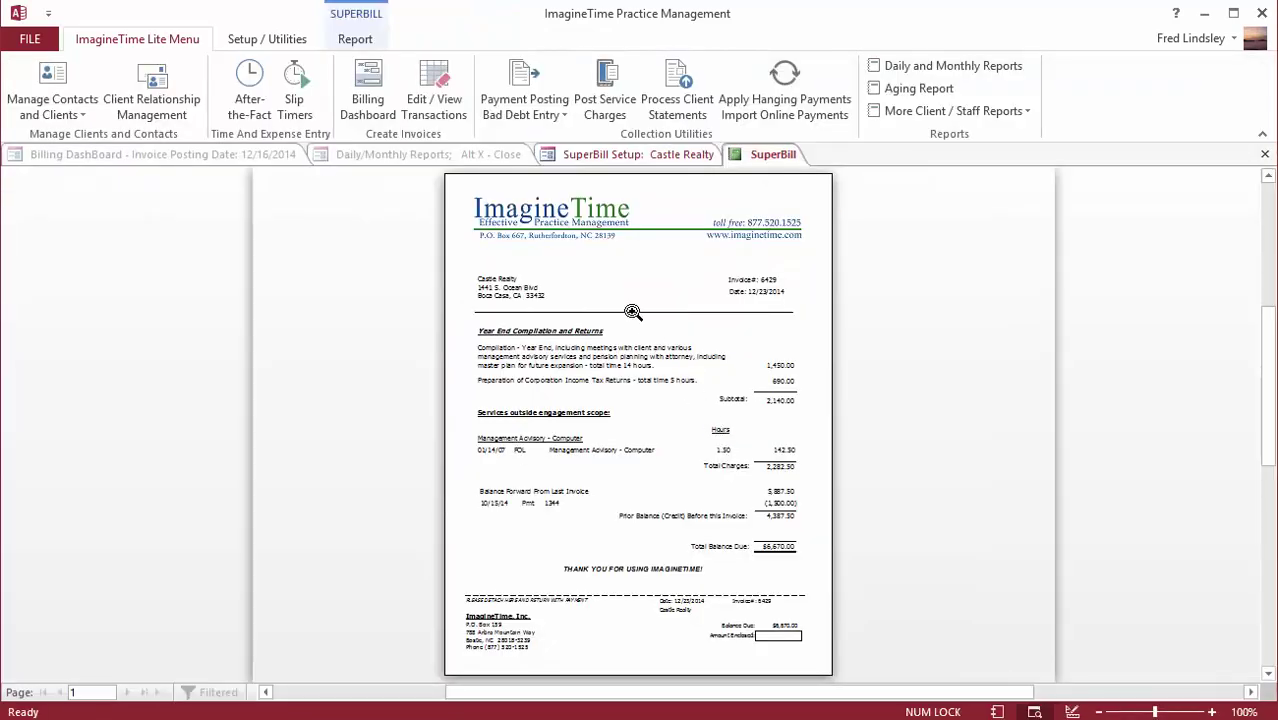
left_click(632, 312)
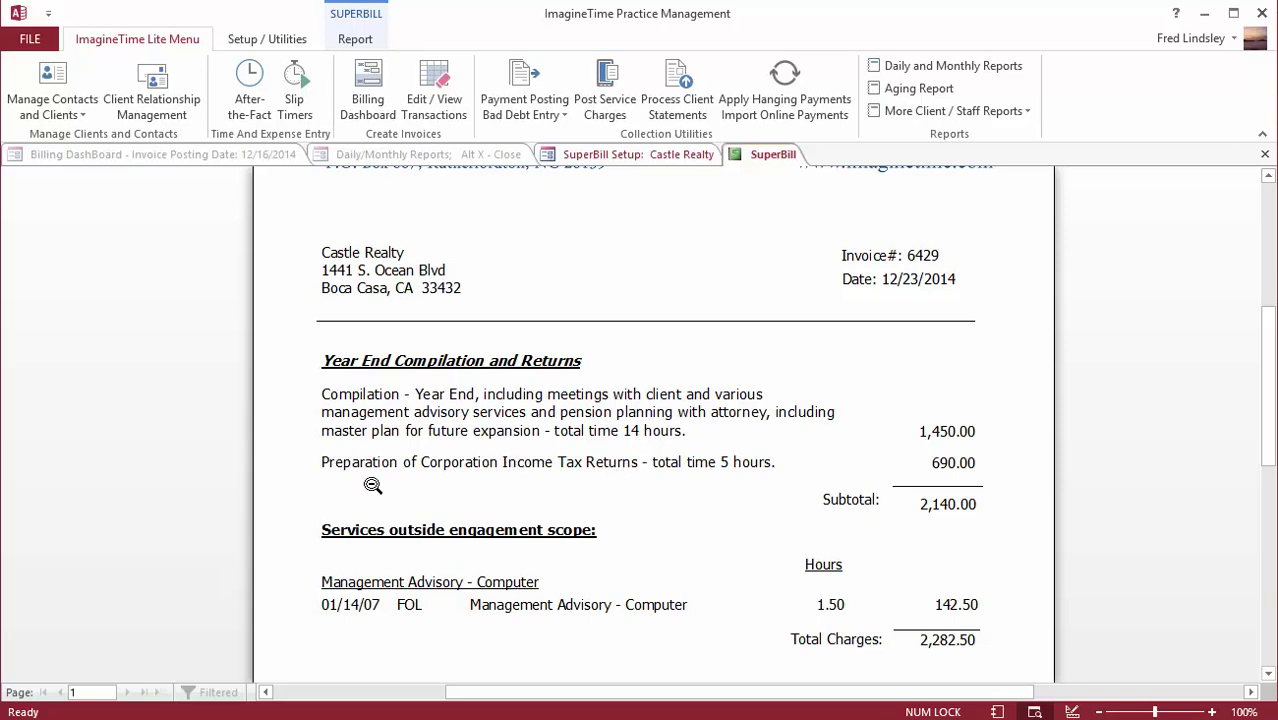
scroll(691, 484, "down", 3)
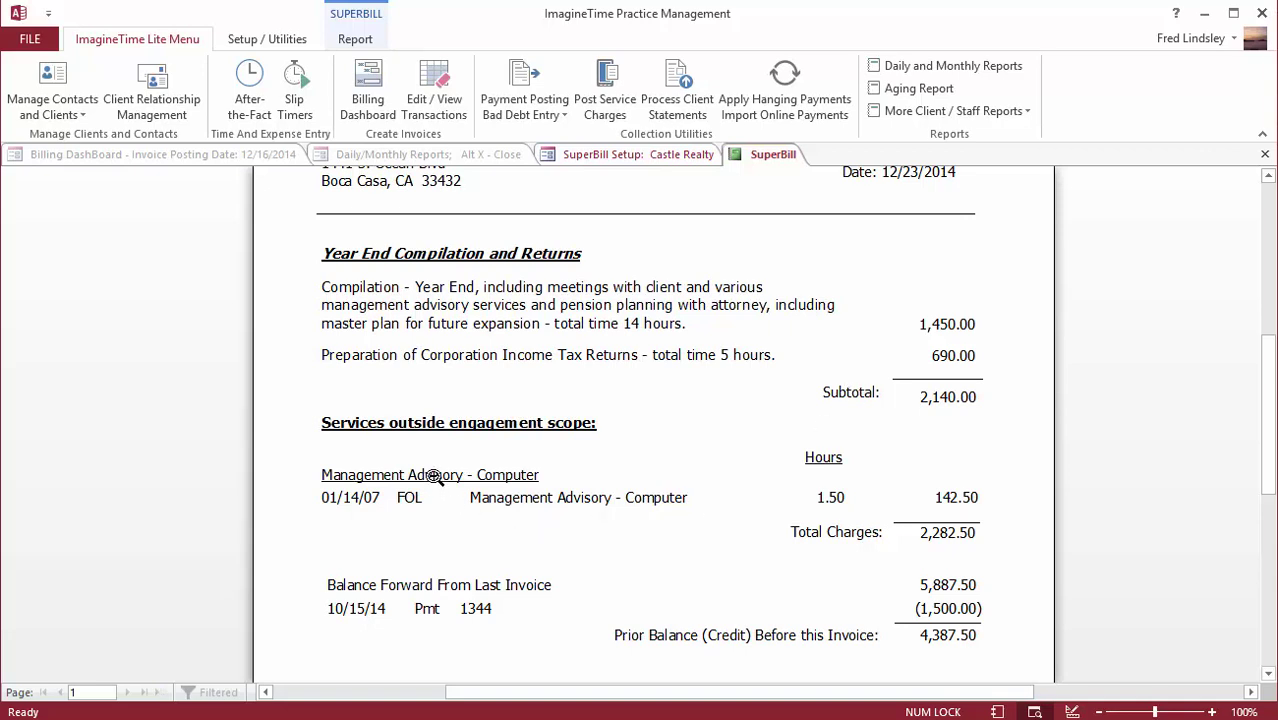
scroll(949, 494, "down", 1)
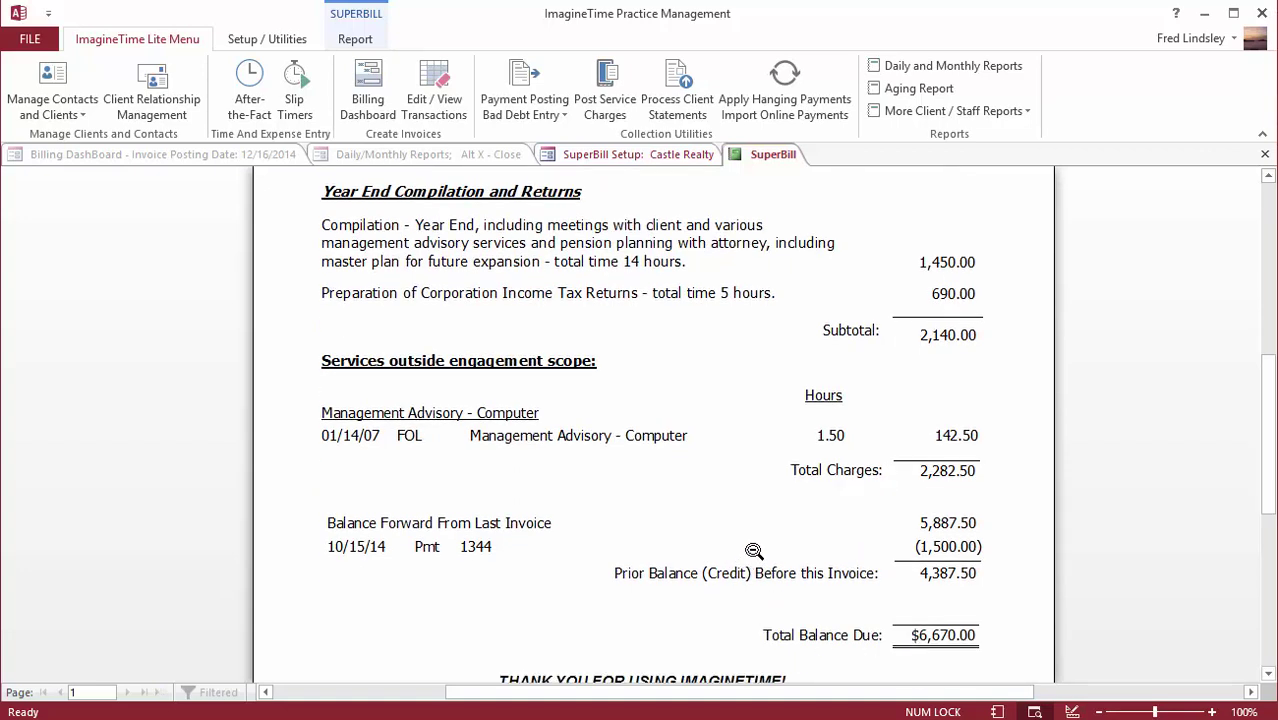
scroll(754, 551, "down", 3)
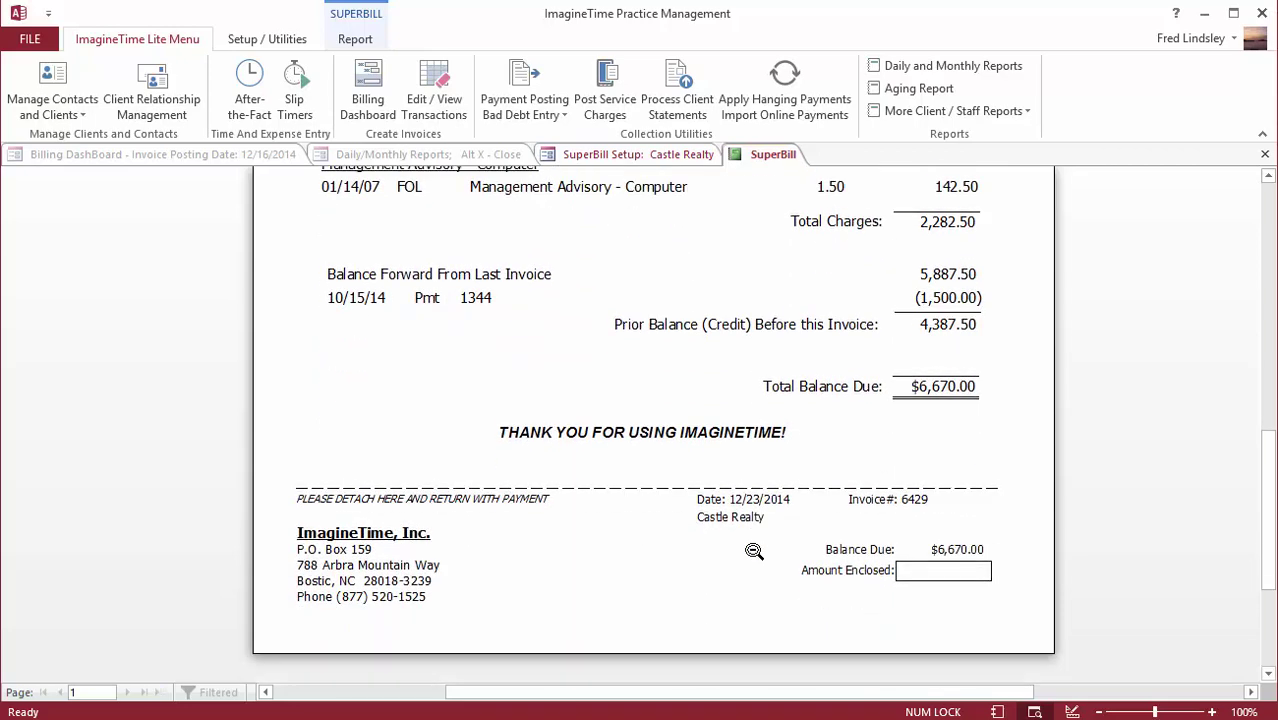
left_click(558, 250)
left_click(558, 248)
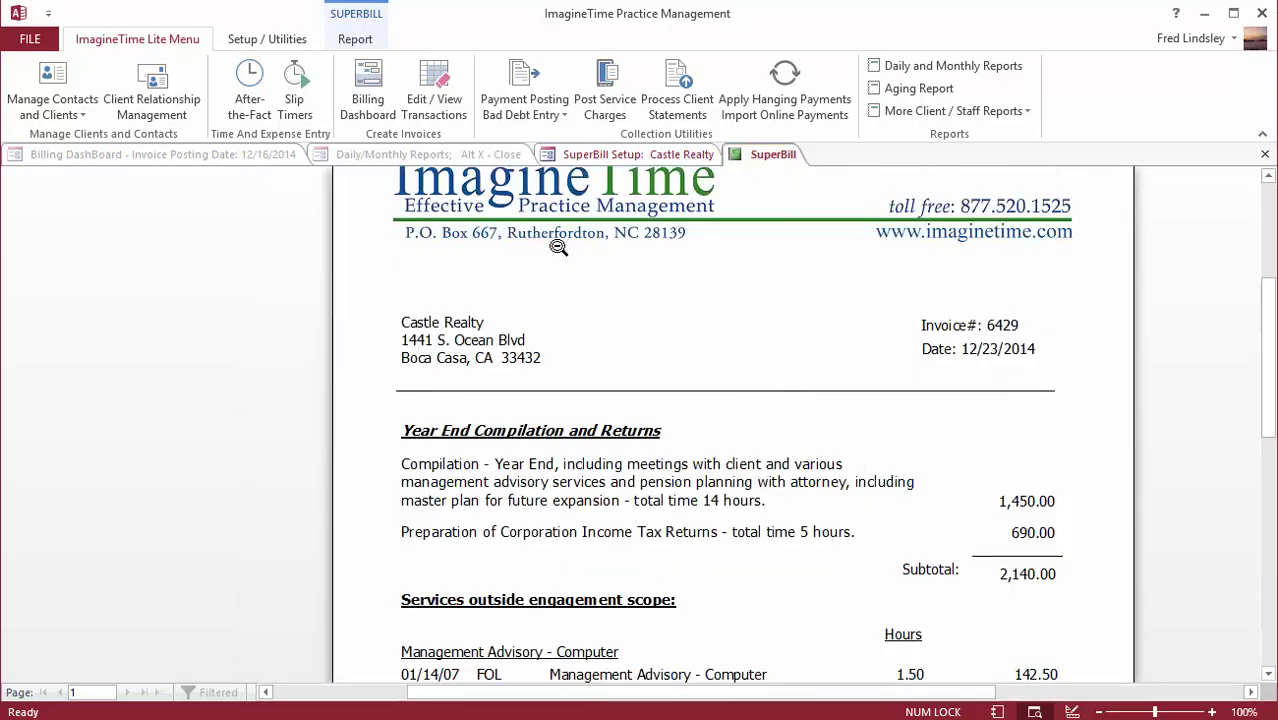
scroll(558, 248, "down", 1)
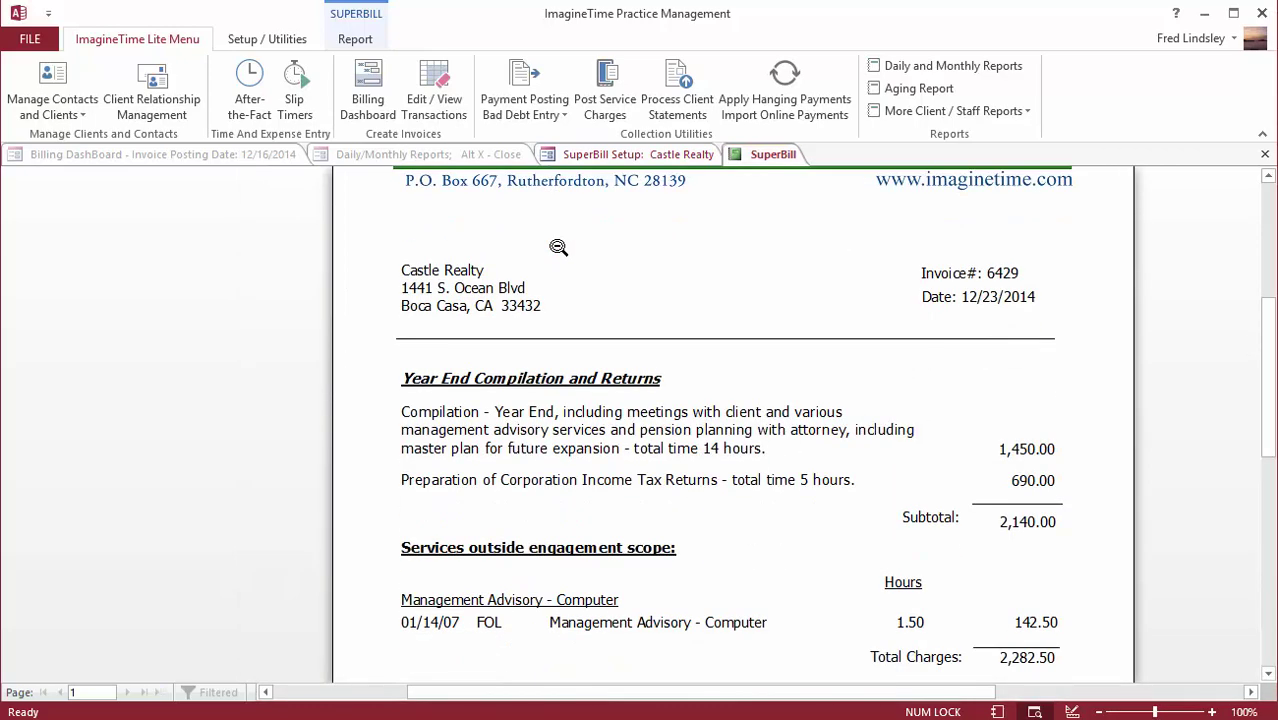
left_click(1265, 154)
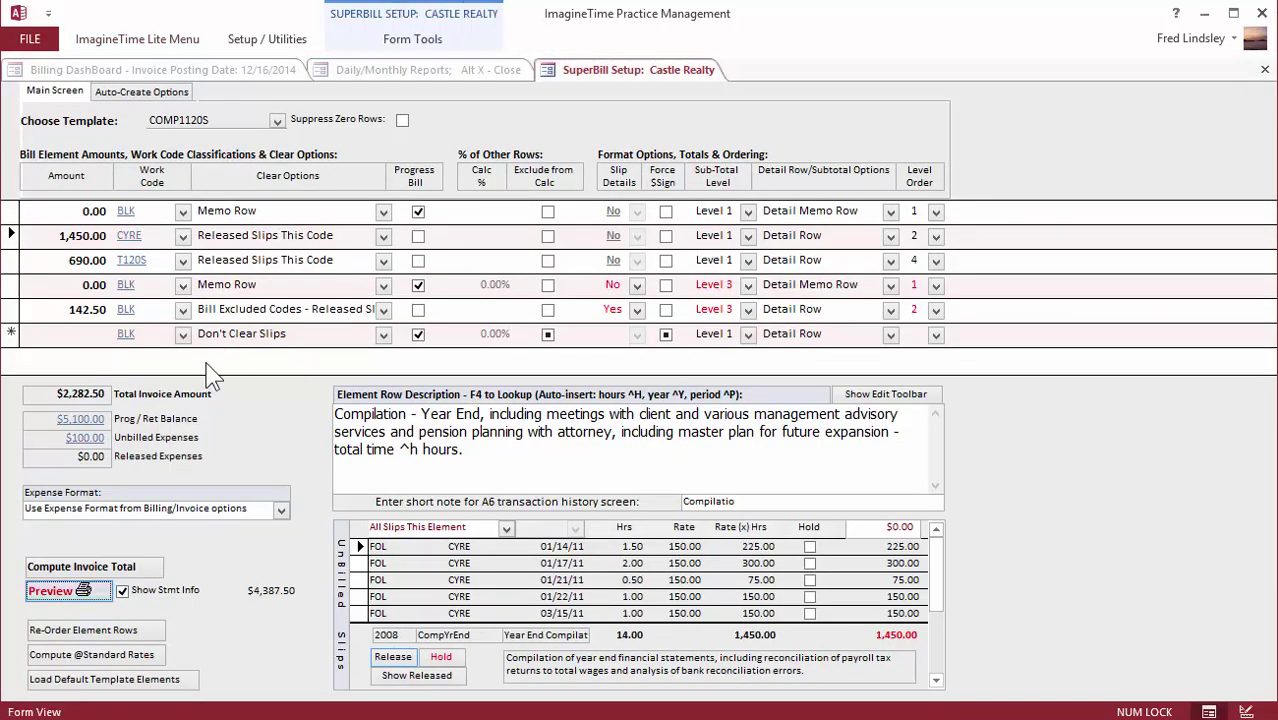
Set the amount of the CYRE compilation row to 1,700.00
left_click(10, 240)
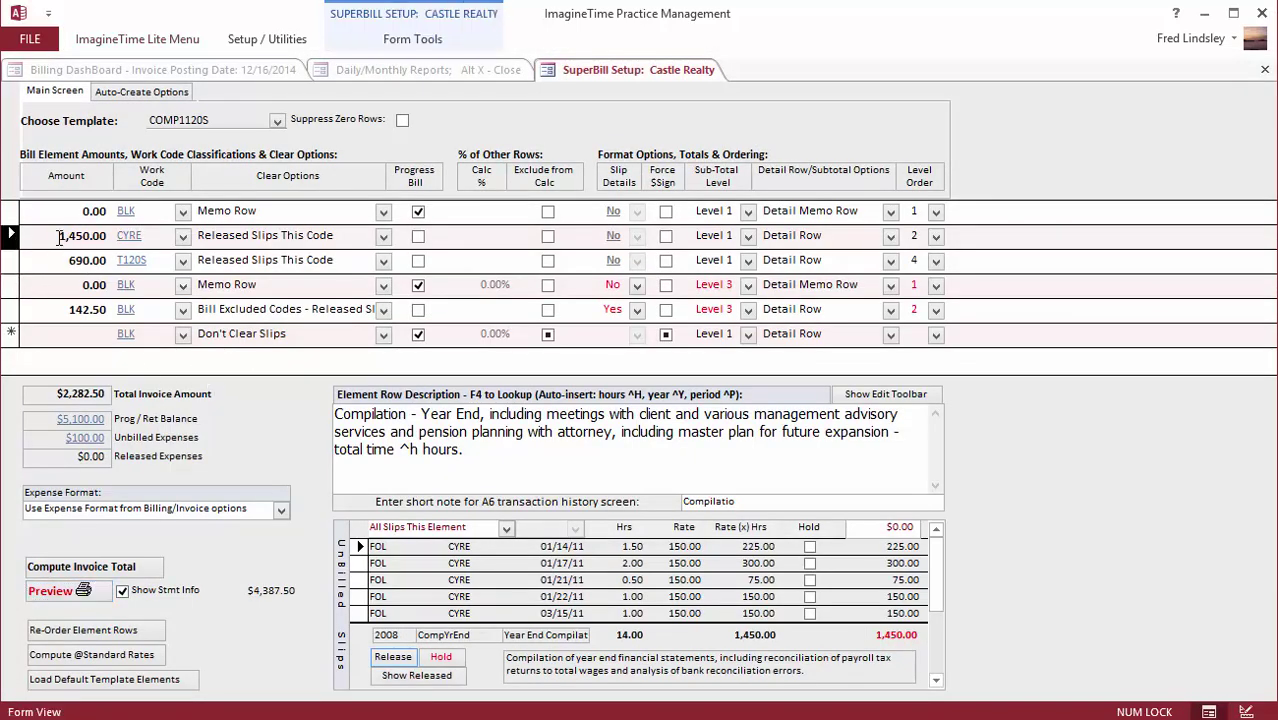
left_click(59, 237)
type("17")
key("Tab")
Remove "- total time ^h hours" from the CYRE row's description, keeping the final period, and save the row
left_click(502, 445)
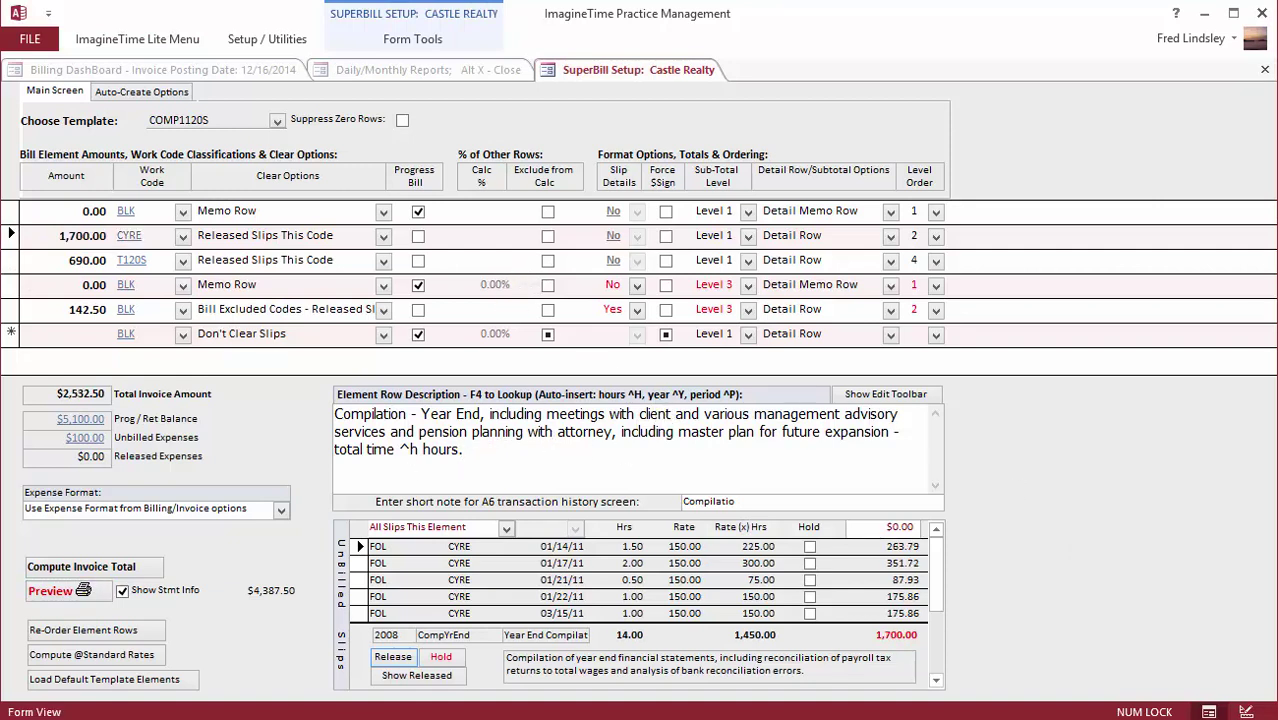
left_click_drag(893, 433, 915, 449)
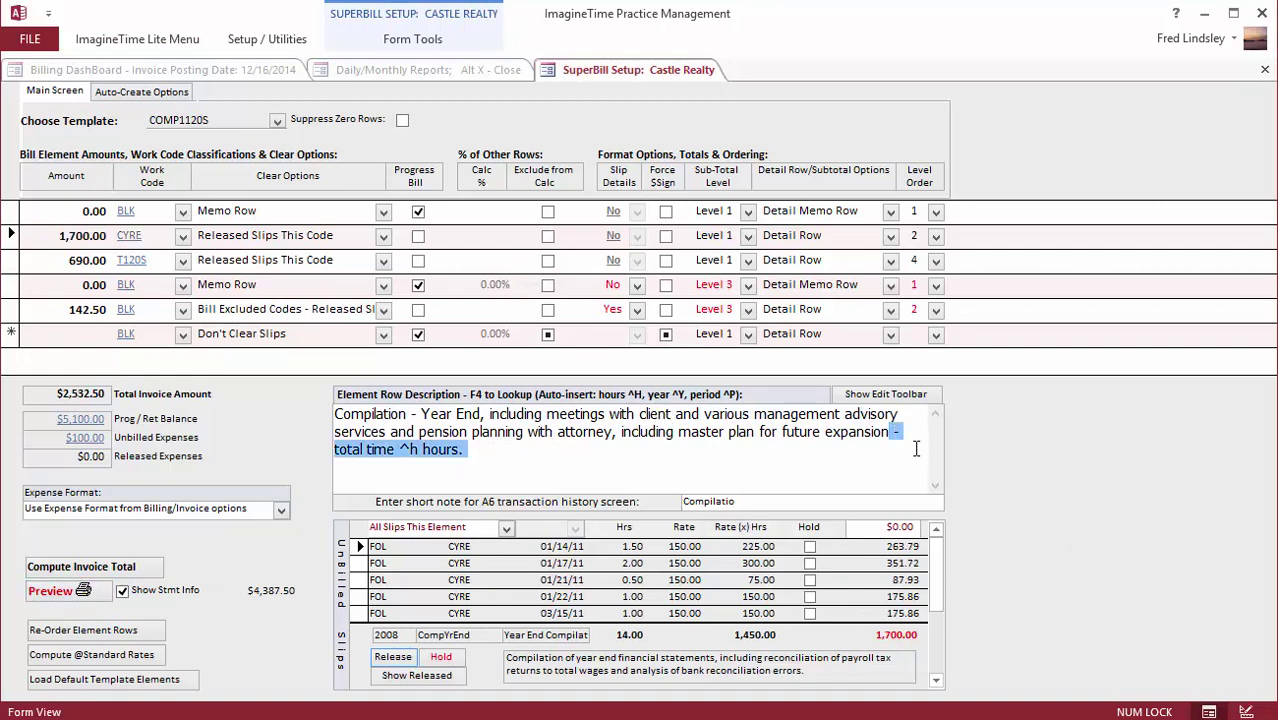
key("Delete")
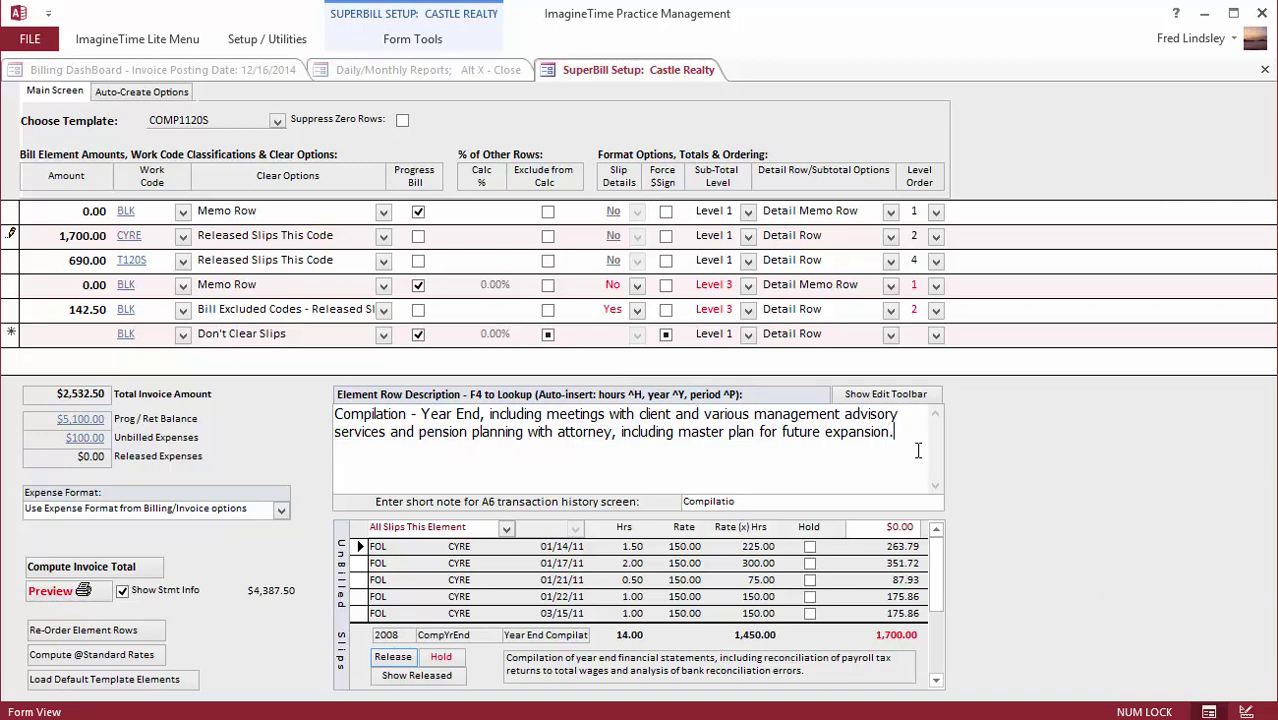
left_click(13, 240)
Preview Castle Realty's revised bill on screen, then close the preview, the Super Bill setup and the billing dashboard
left_click(50, 590)
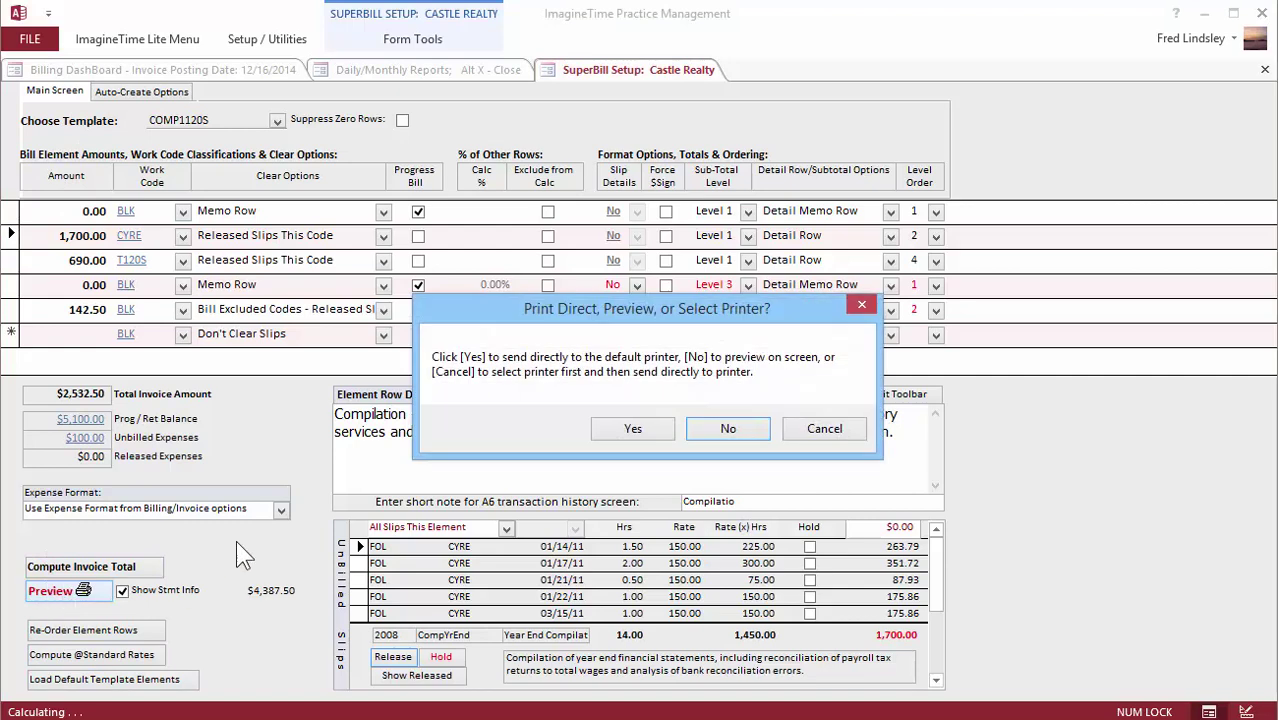
left_click(722, 428)
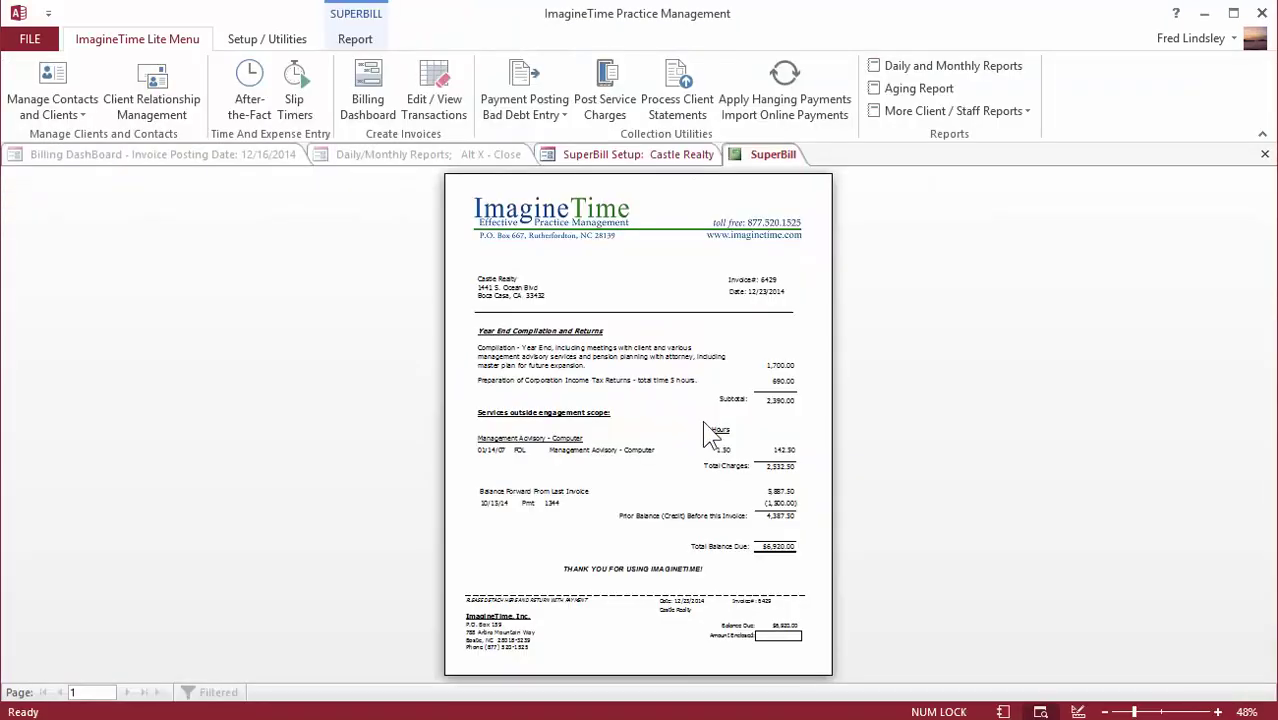
left_click(692, 326)
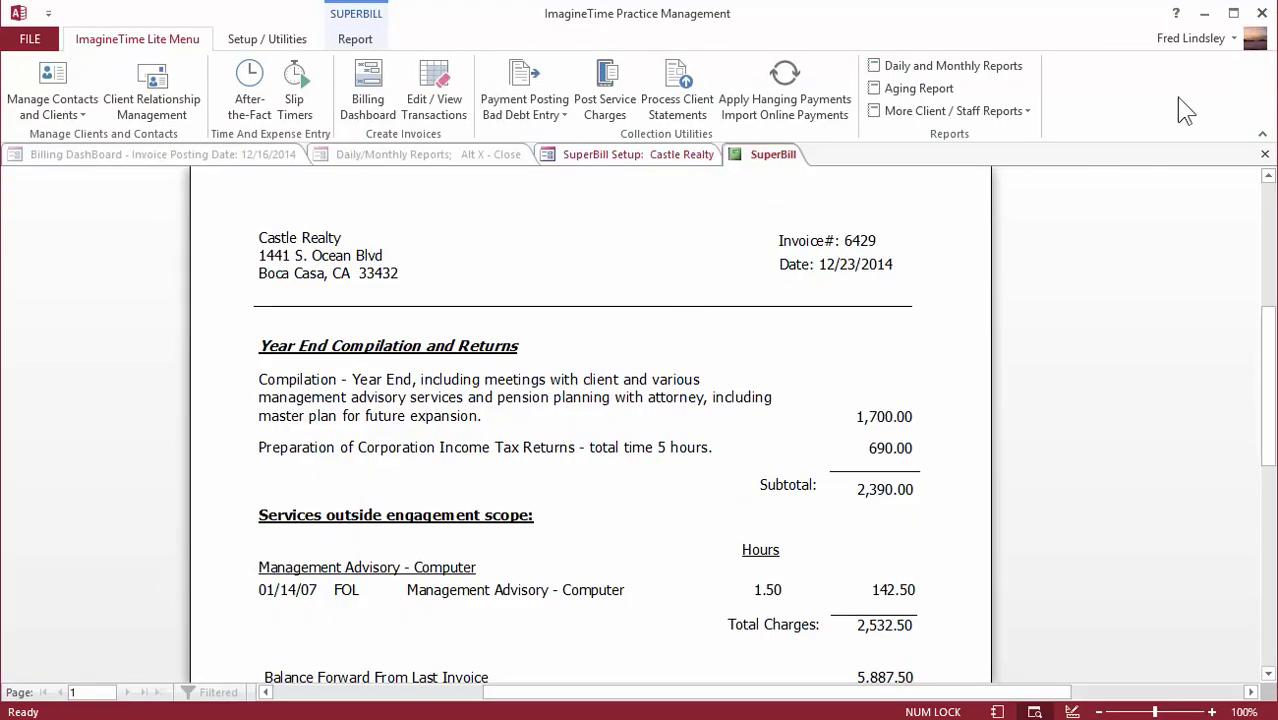
left_click(1265, 154)
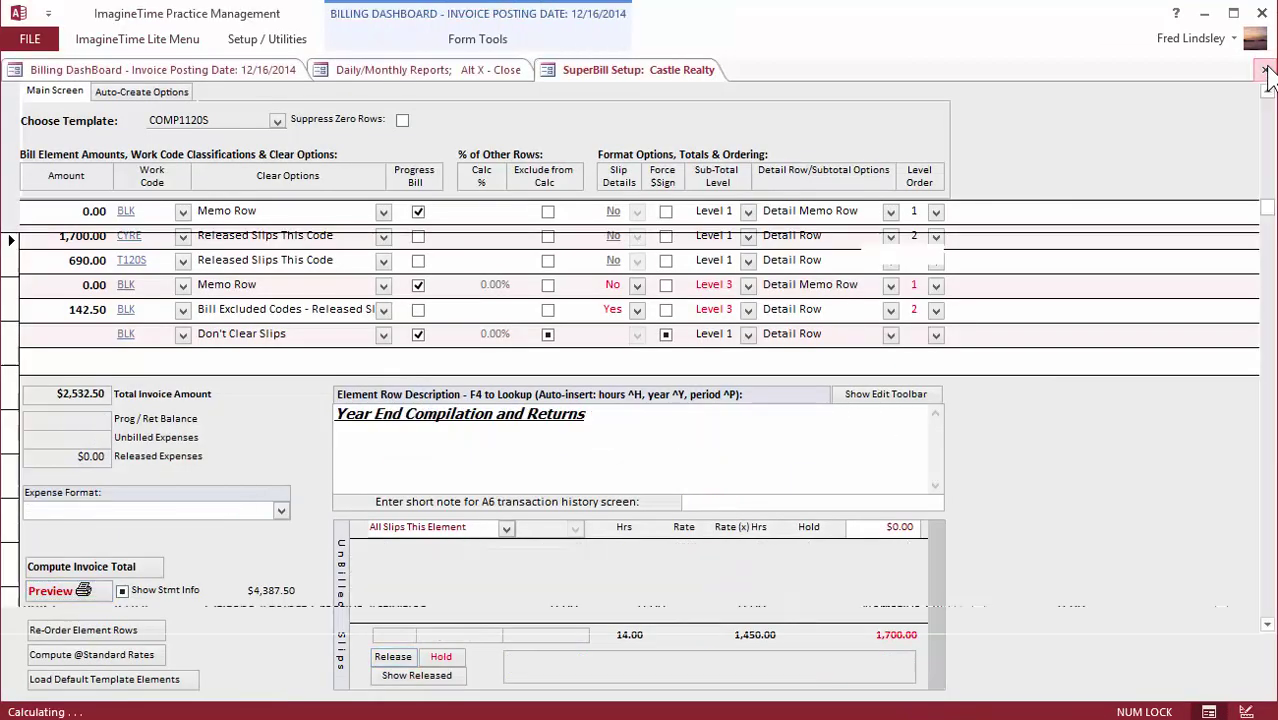
left_click(1266, 70)
left_click(1266, 70)
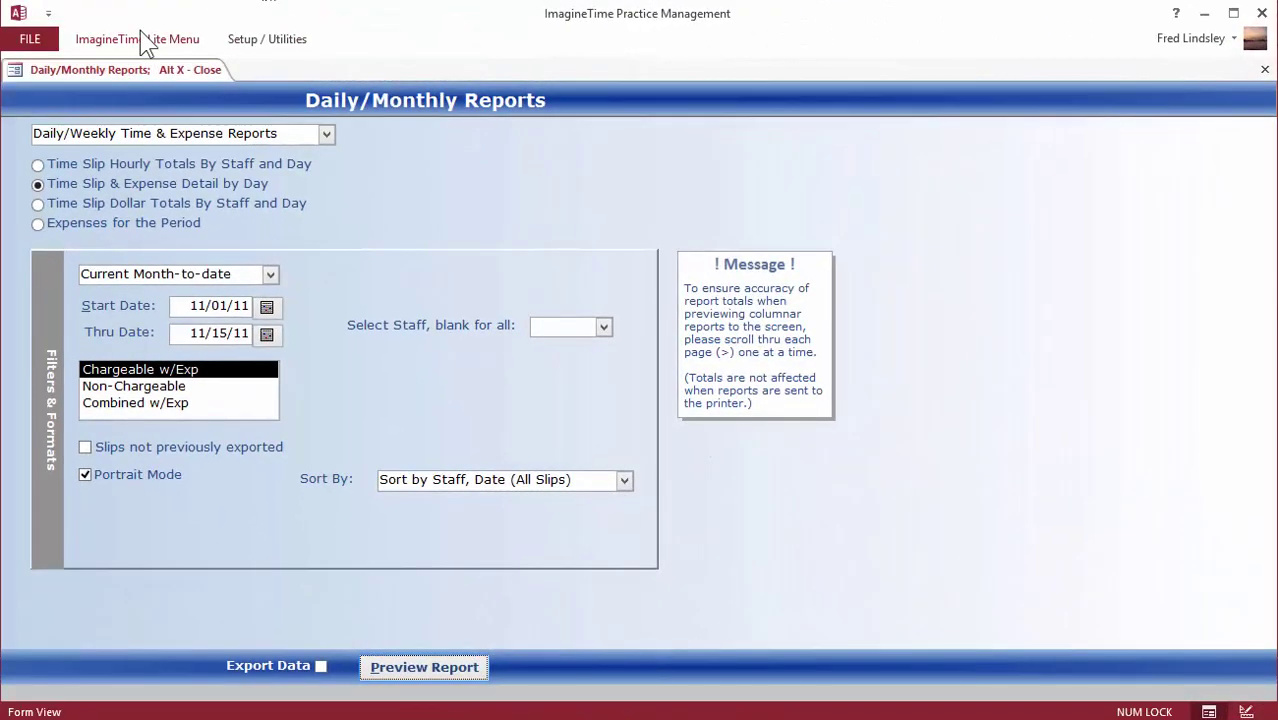
Open the Client Productivity Snapshot report options and set the period from 01/01/11 to 12/31/11
left_click(143, 40)
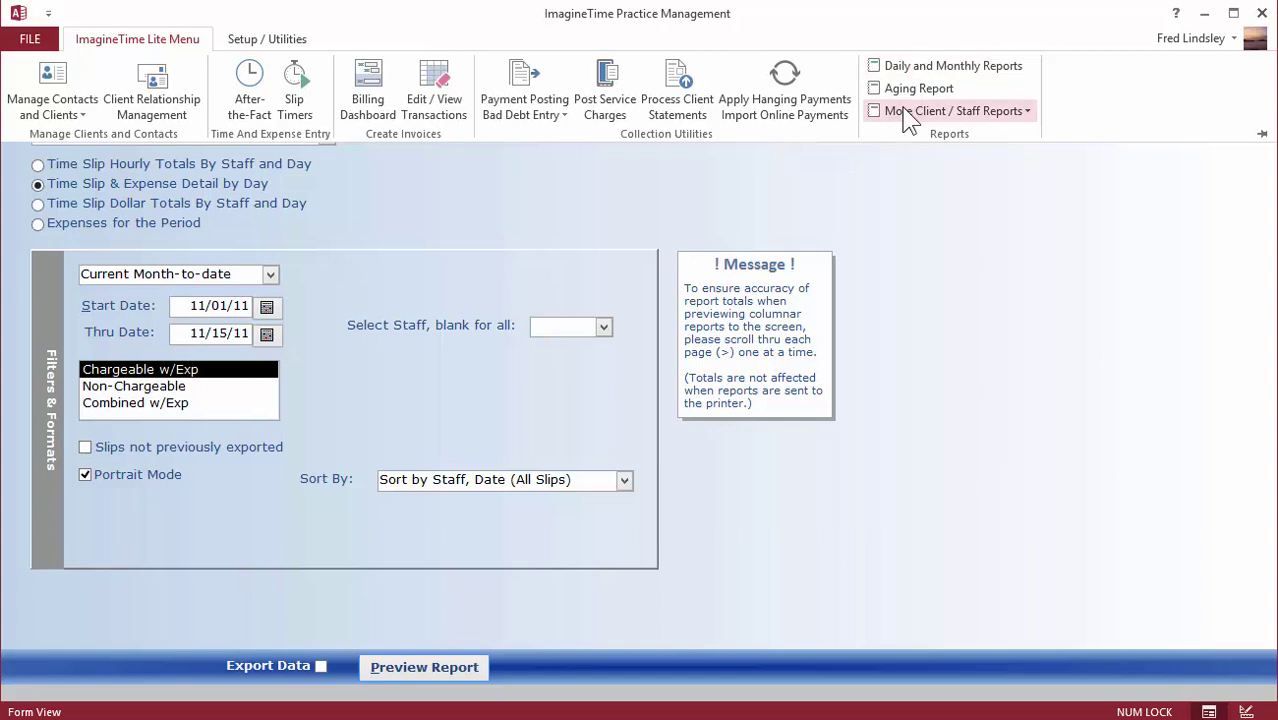
left_click(907, 115)
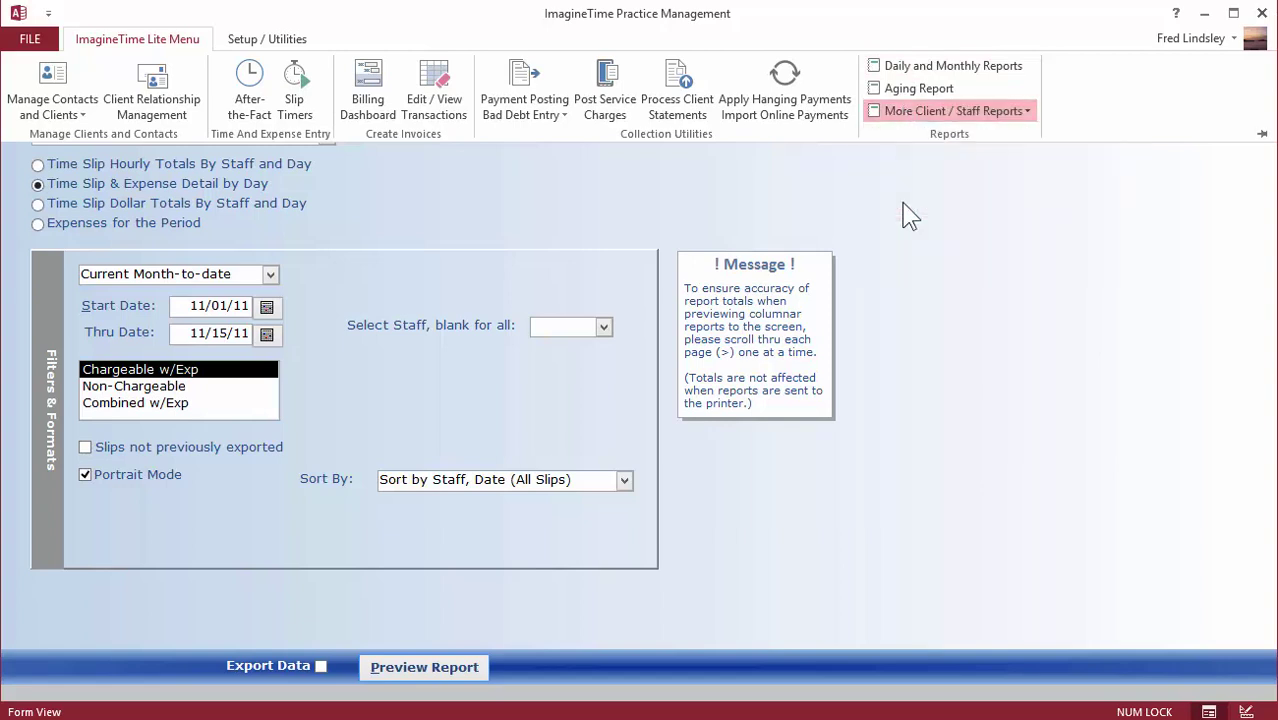
left_click(907, 207)
left_click(256, 322)
type("01/01/11")
key("Tab")
type("12/3")
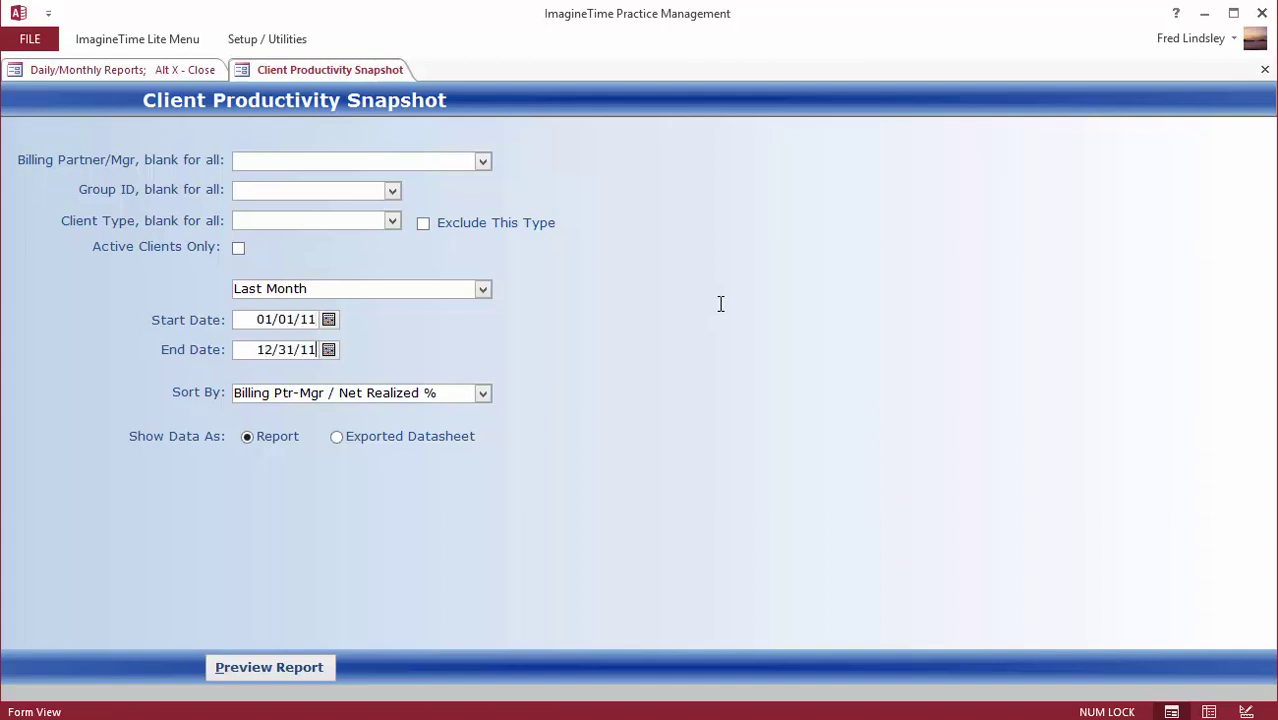
key("Tab")
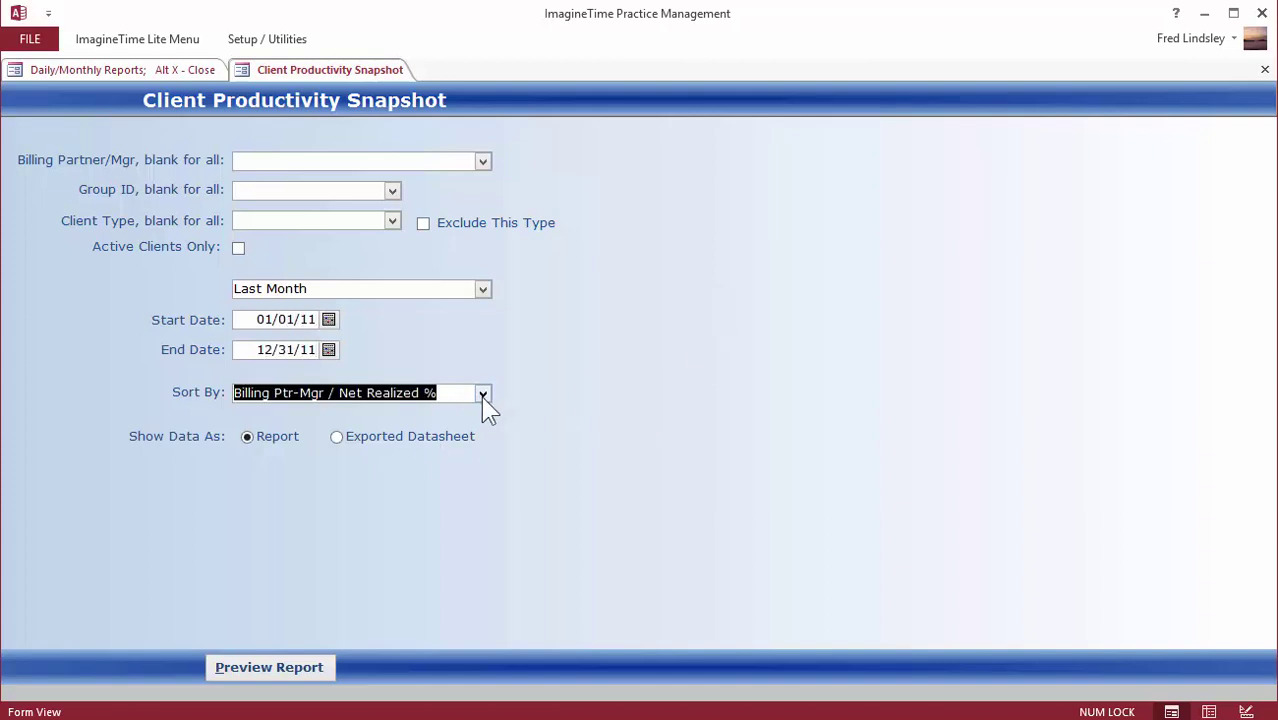
Preview the Client Productivity Snapshot report and enlarge it to 120% for reading
left_click(280, 676)
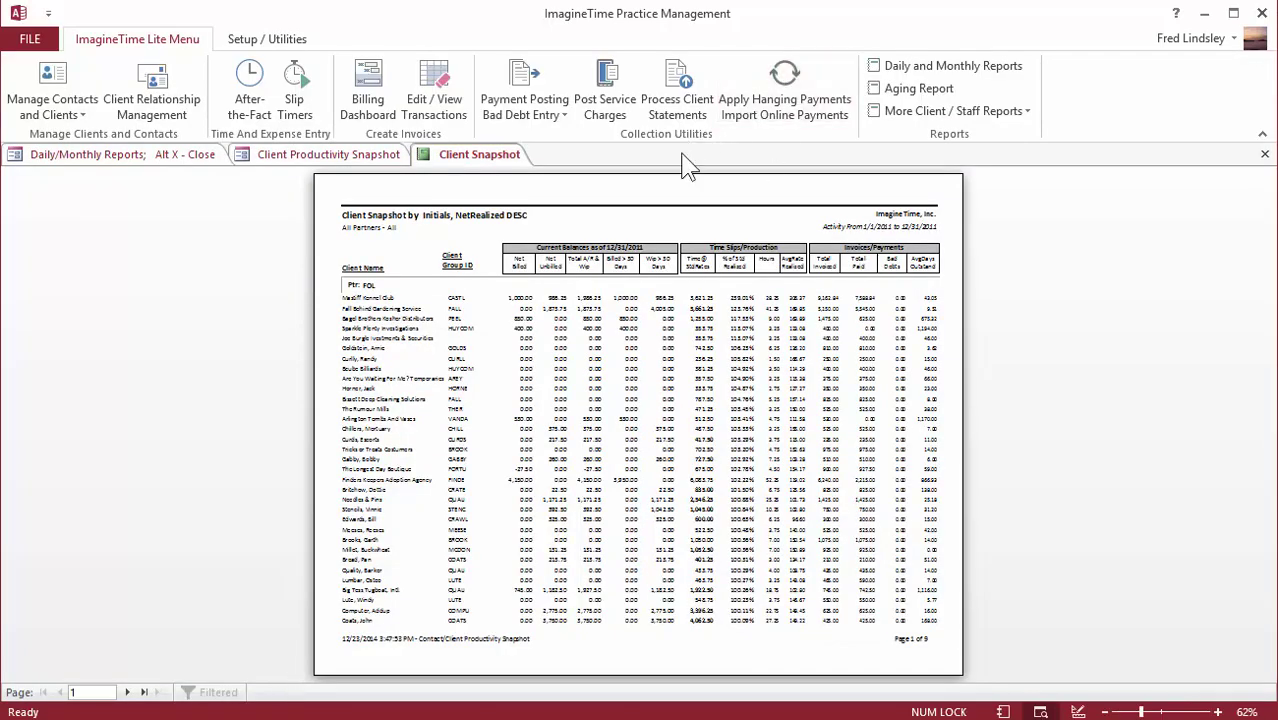
left_click(1262, 134)
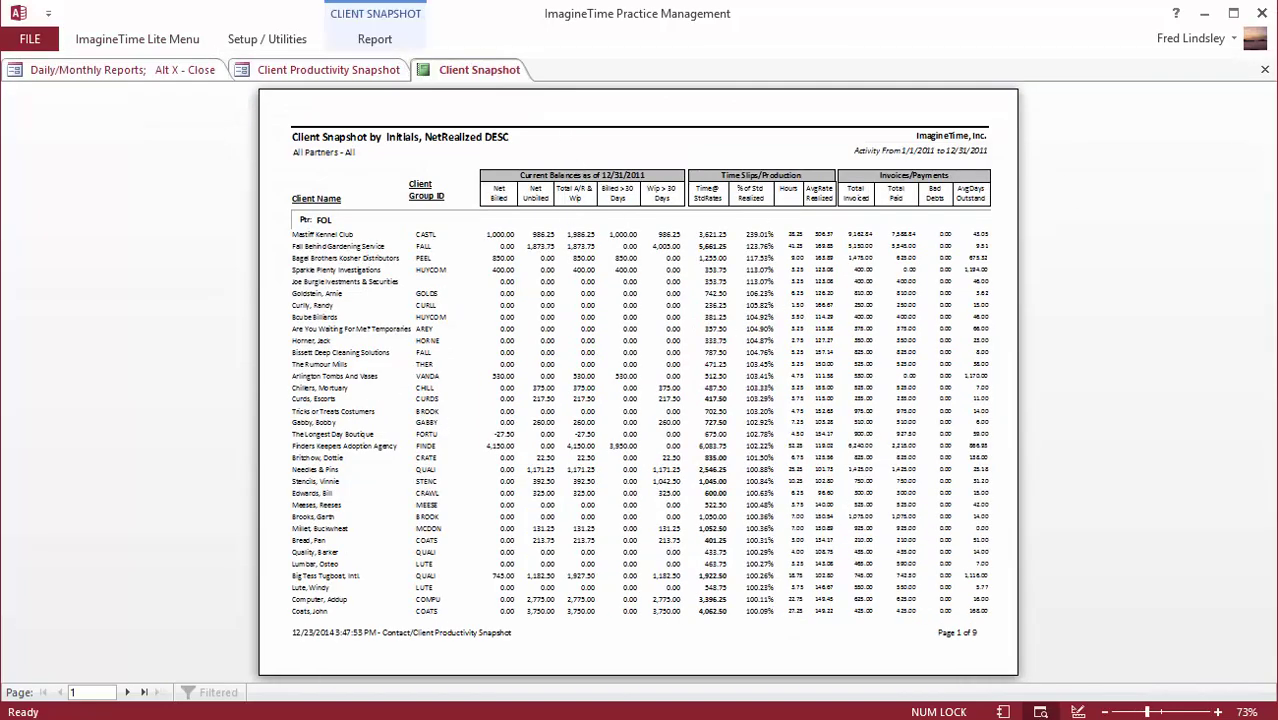
left_click(1220, 712)
left_click(1220, 712)
left_click(1220, 712)
left_click(1220, 712)
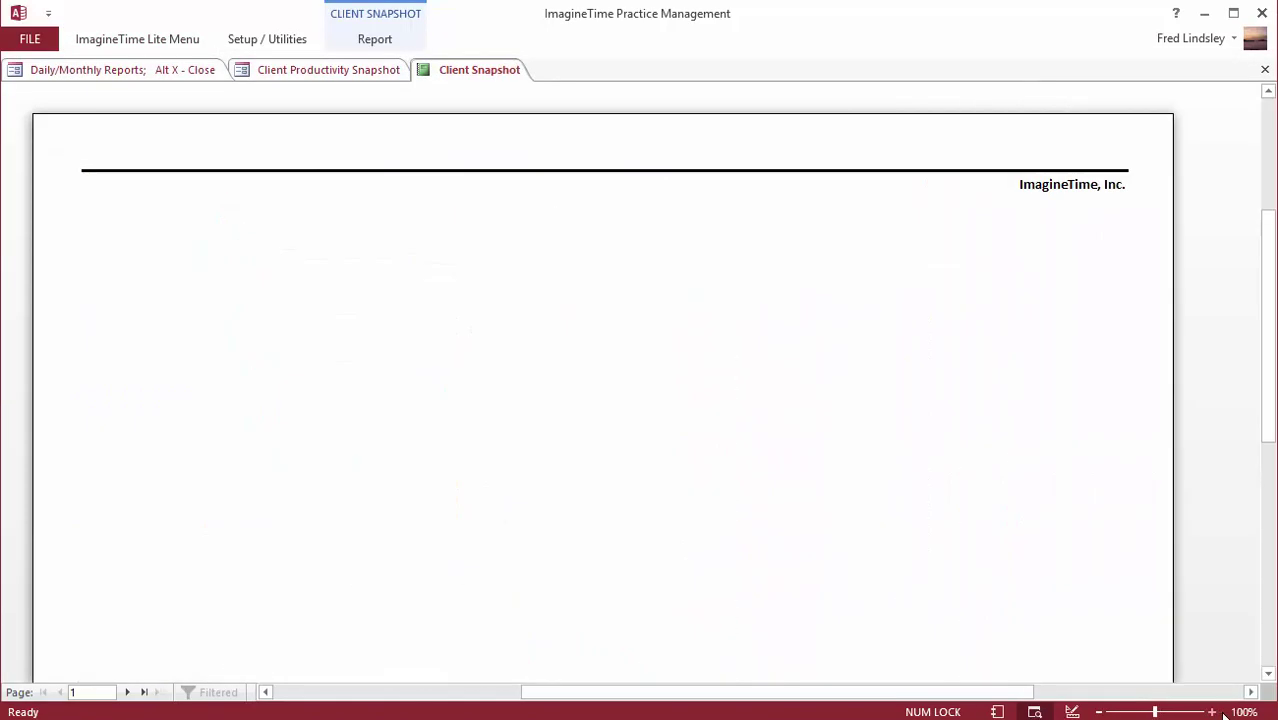
left_click(1220, 712)
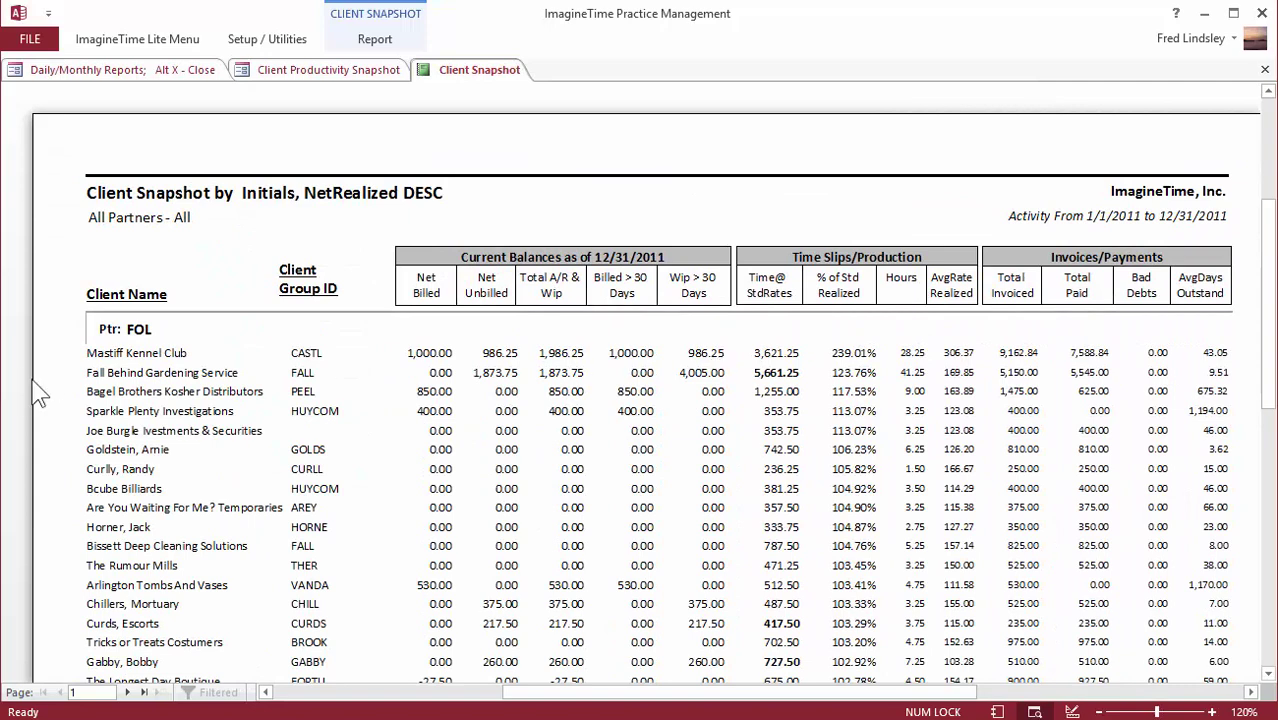